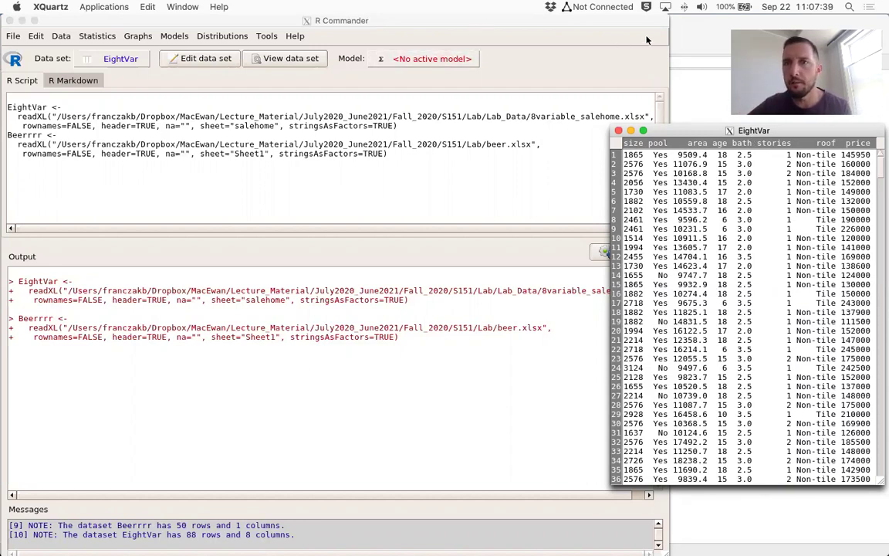
left_click(533, 80)
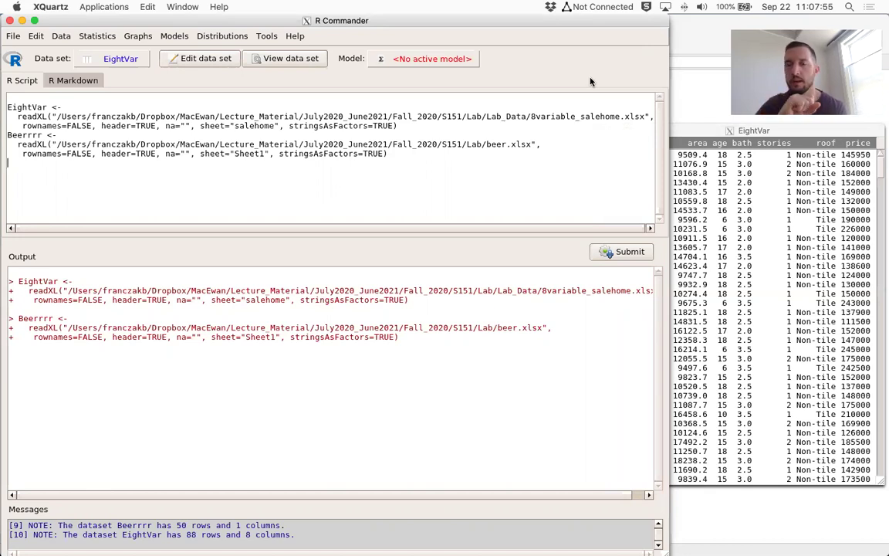
left_click(704, 135)
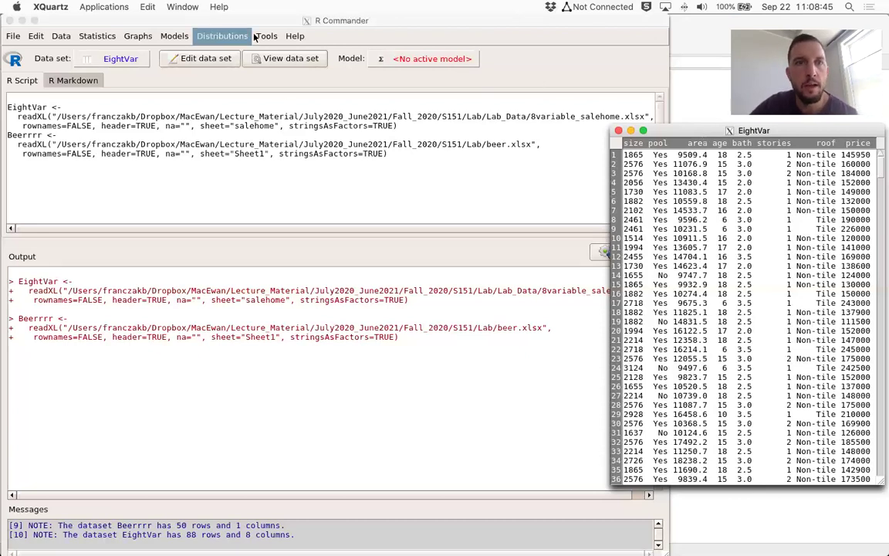
left_click(230, 21)
left_click(97, 37)
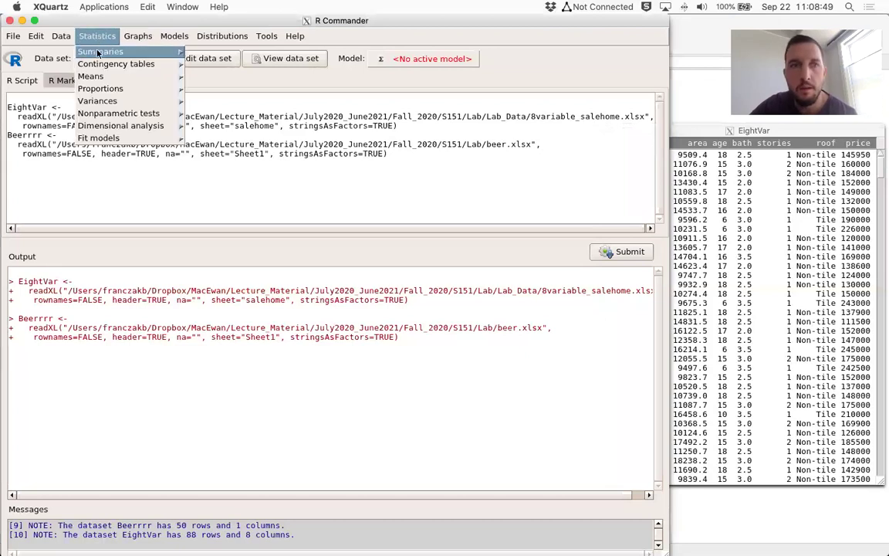
mouse_move(155, 52)
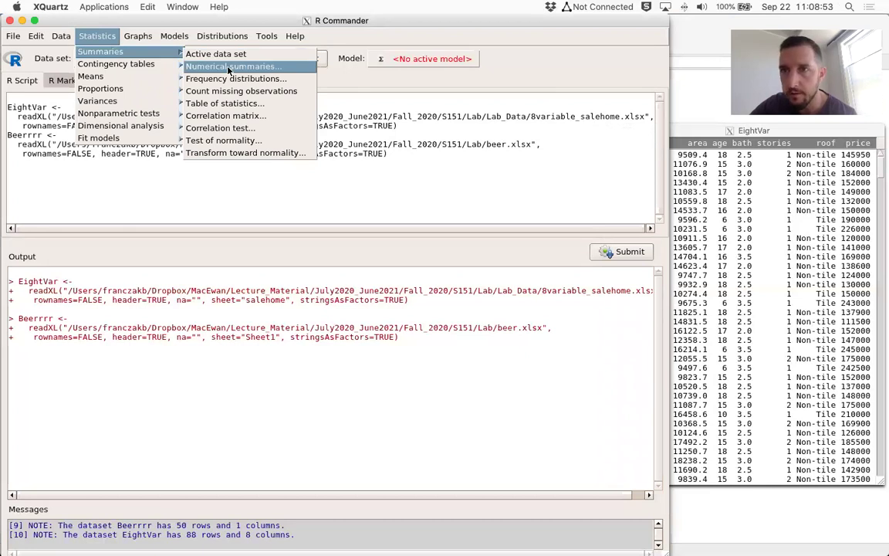
left_click(125, 39)
mouse_move(108, 52)
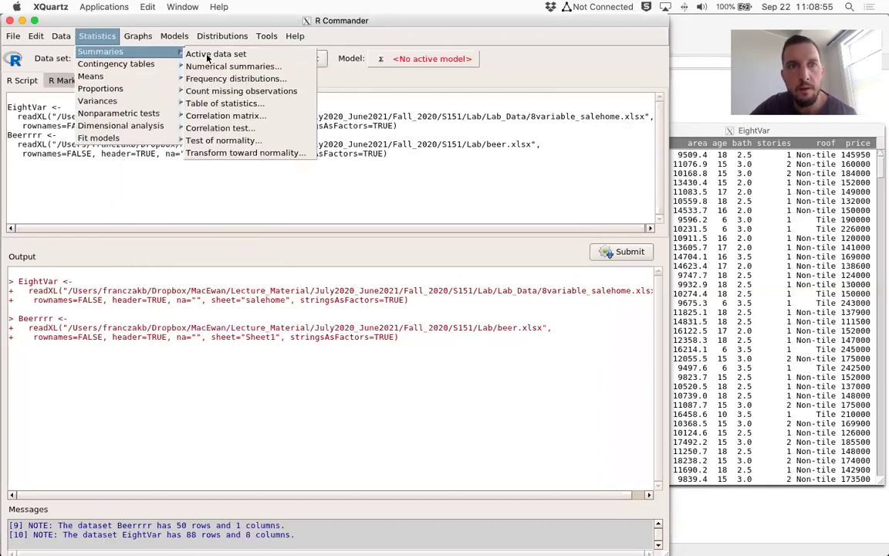
left_click(222, 68)
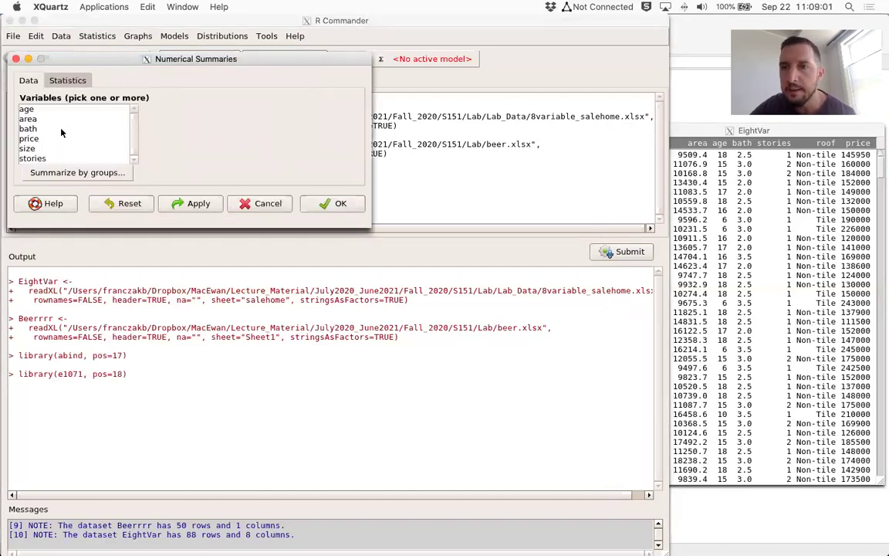
double_click(687, 131)
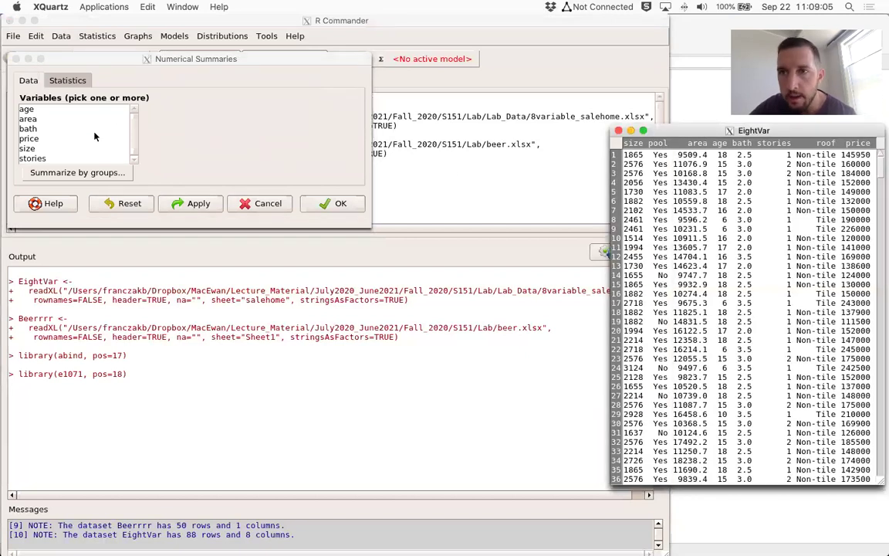
left_click(203, 60)
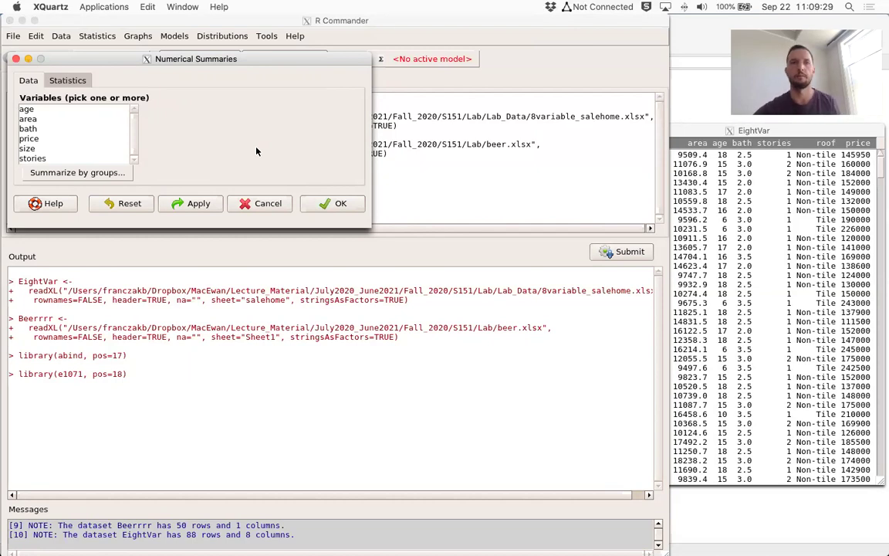
left_click_drag(270, 64, 273, 70)
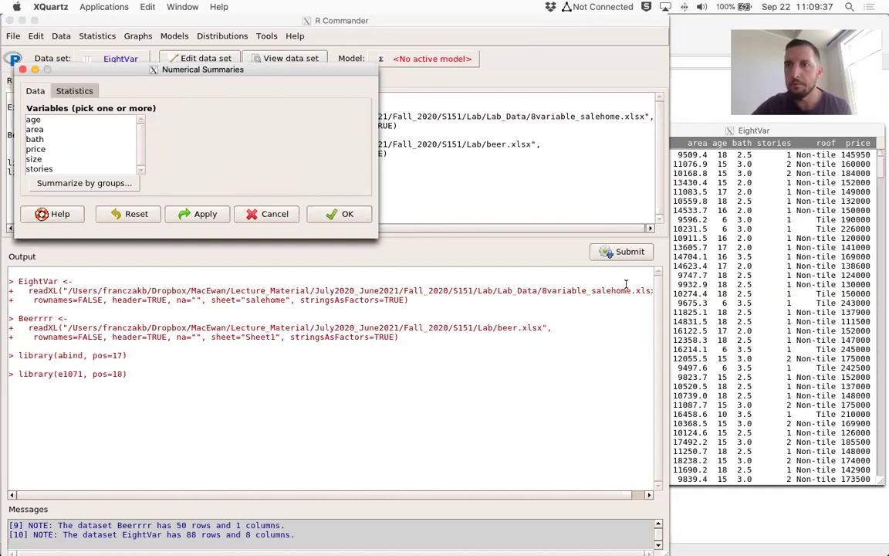
left_click(711, 131)
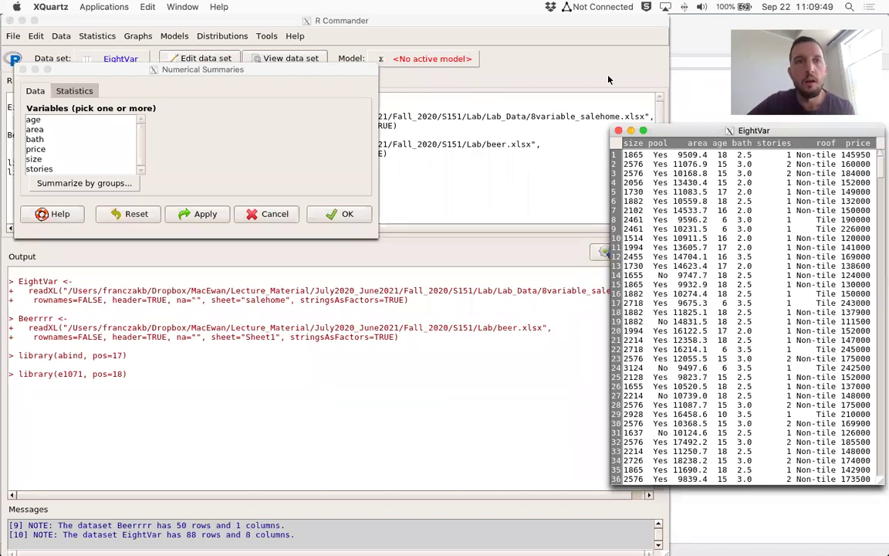
left_click(257, 216)
left_click(257, 216)
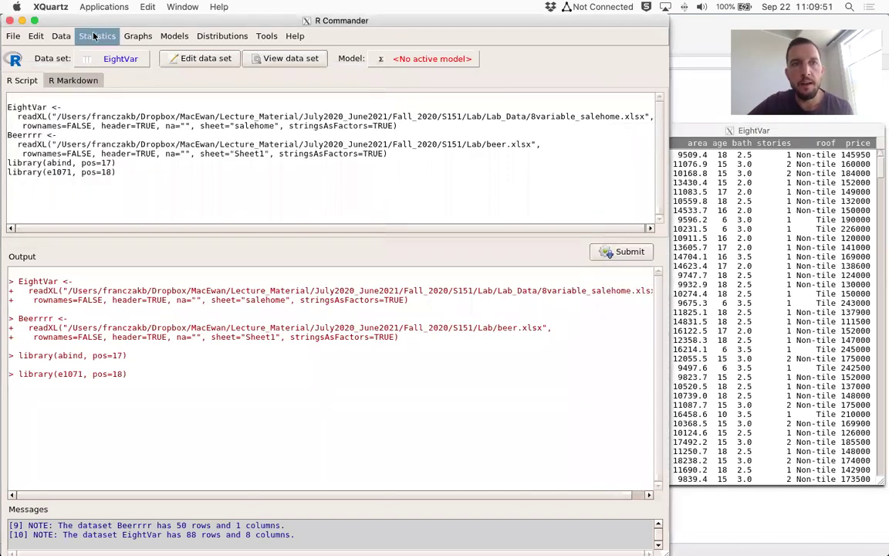
Open the numerical summaries options for the EightVar data set.
left_click(95, 37)
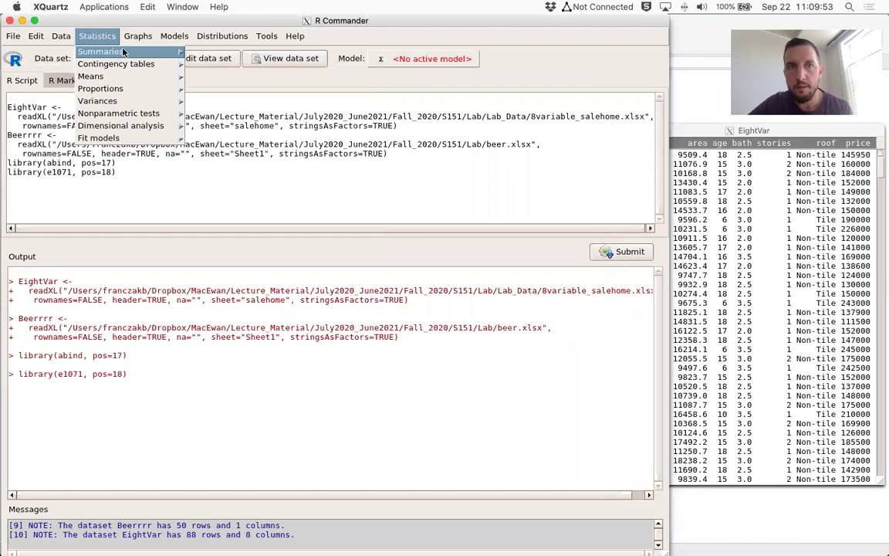
mouse_move(123, 52)
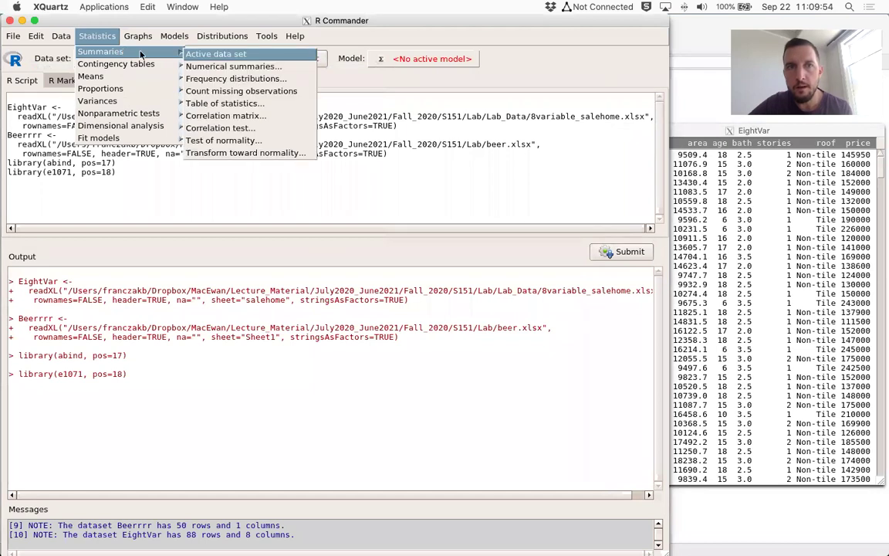
left_click(244, 68)
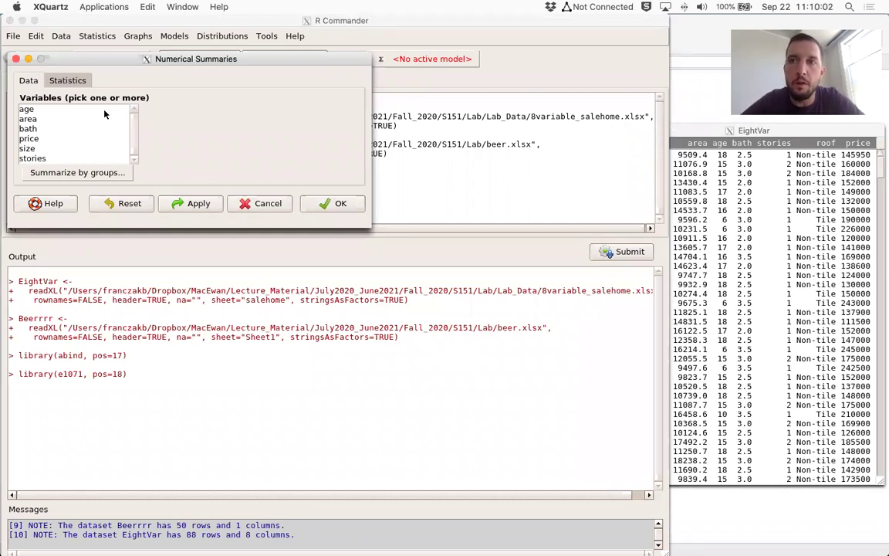
Widen the R Commander window and place the EightVar data table beside the Numerical Summaries dialog.
left_click(685, 133)
left_click_drag(686, 134, 462, 61)
left_click(394, 57)
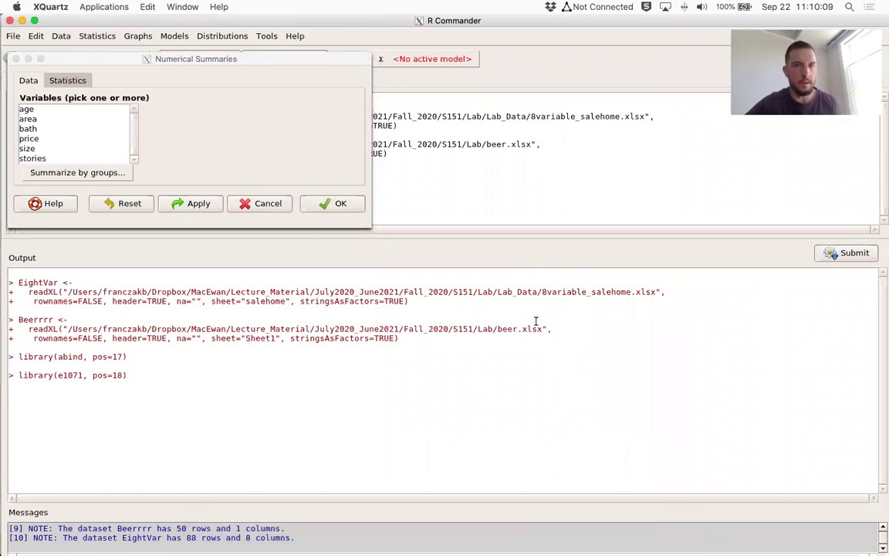
key("ctrl+Up")
left_click(685, 132)
left_click_drag(563, 58, 633, 41)
left_click(288, 54)
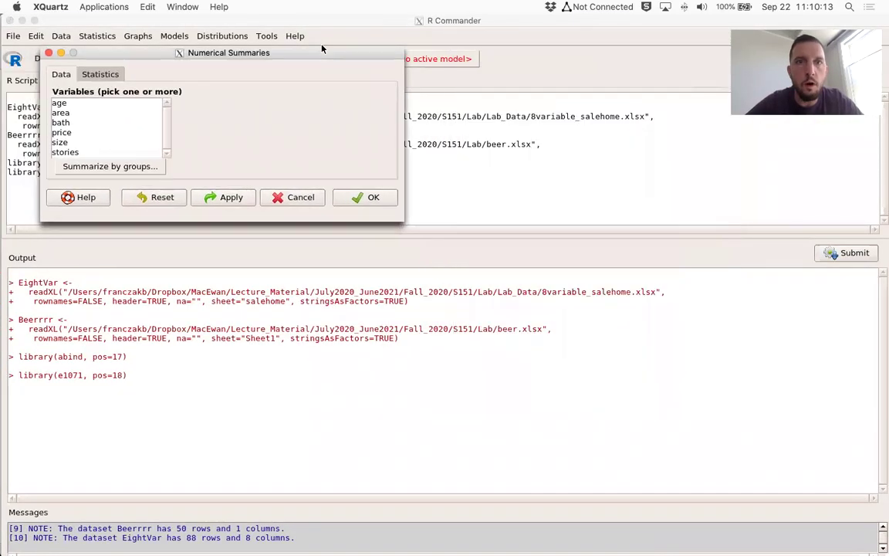
key("ctrl+Up")
left_click(821, 139)
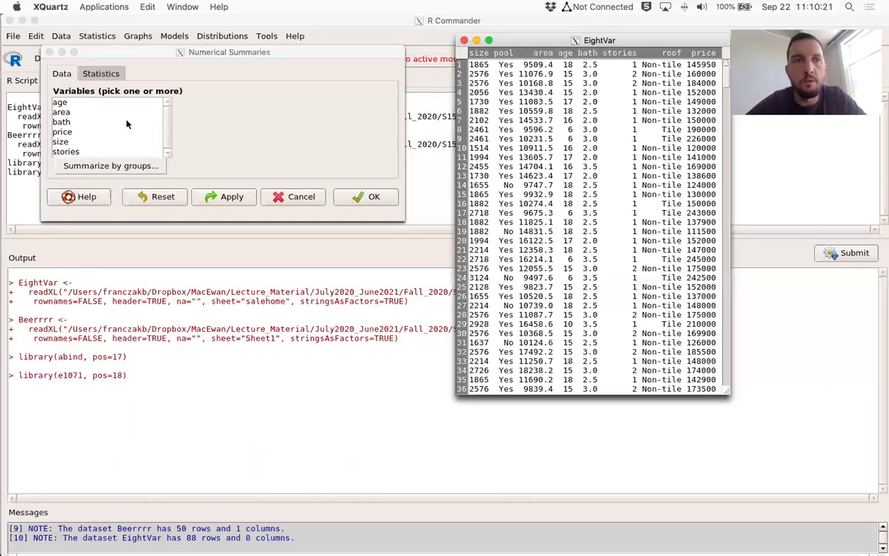
Choose area as the only variable for the numerical summary.
left_click(98, 115)
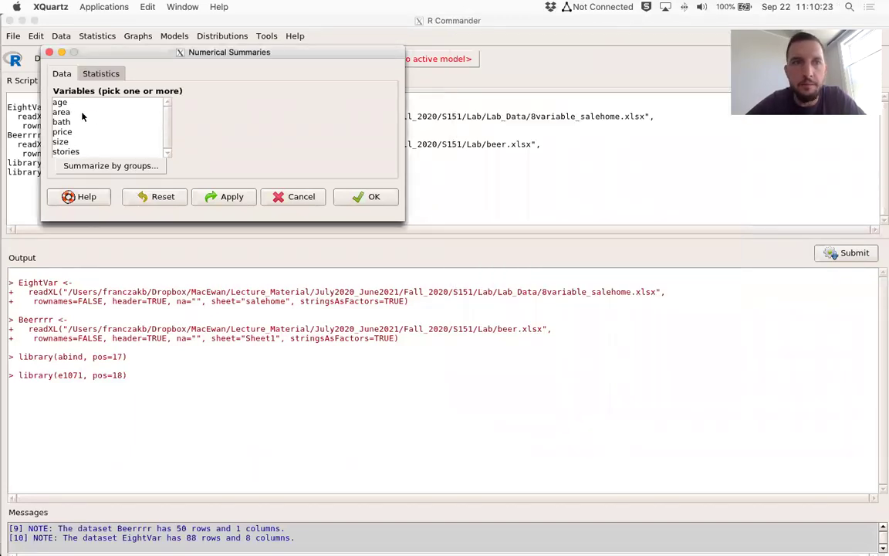
left_click(100, 112)
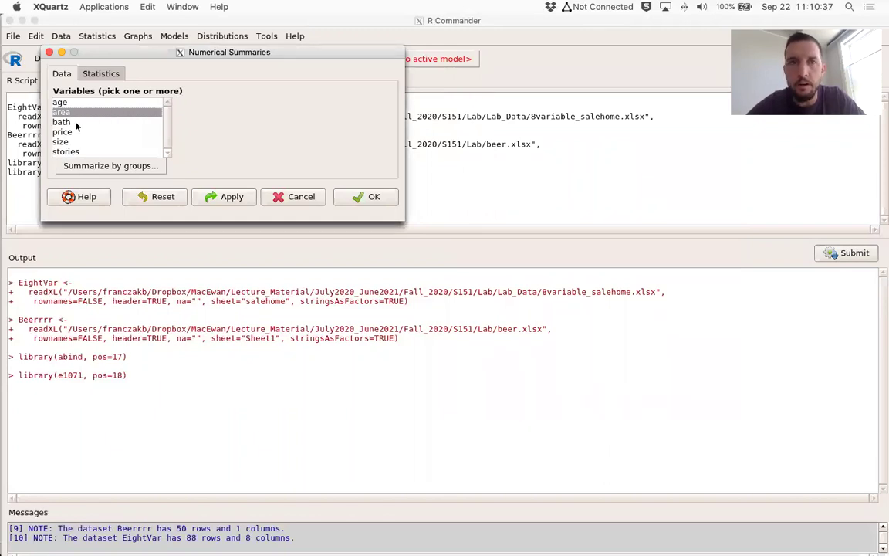
key("Down")
key("Down")
key("Down")
left_click(88, 104)
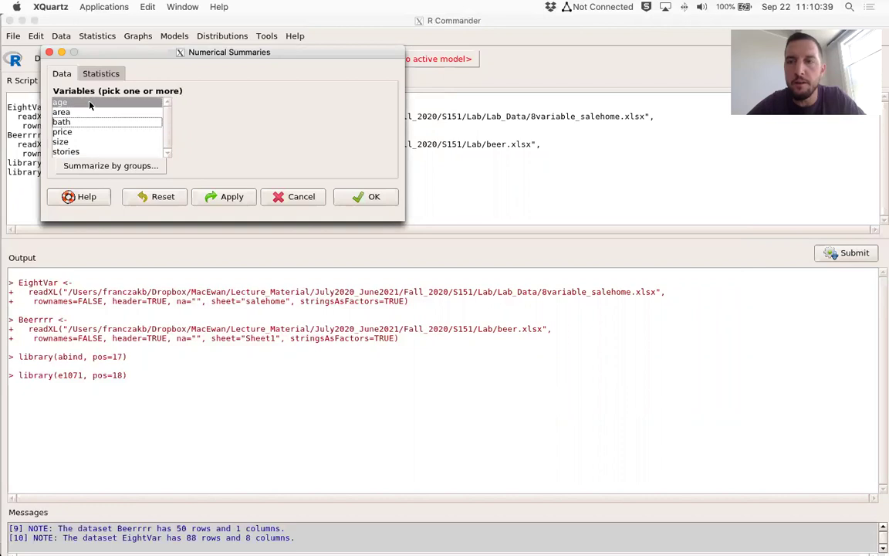
left_click(82, 113)
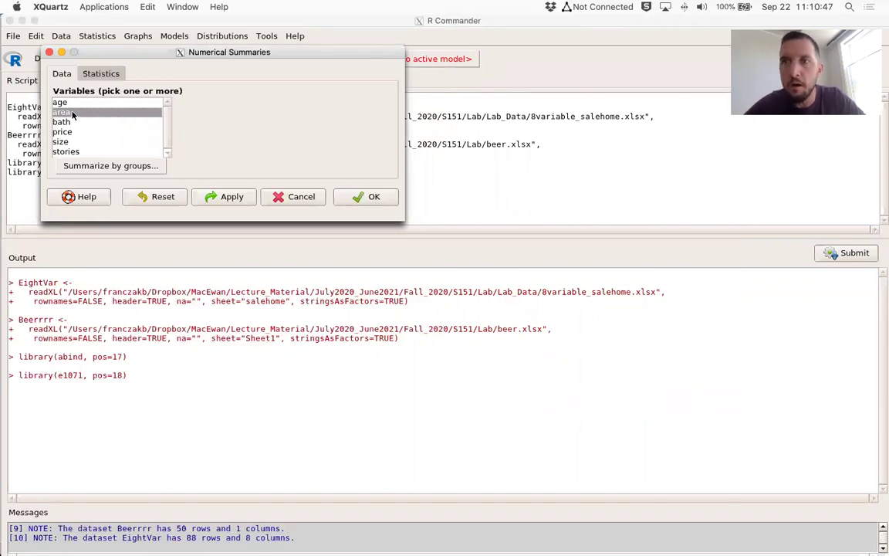
Run the area summary with mean, standard deviation, interquartile range and quantiles 0, .25, .5, .75, 1.
left_click(99, 74)
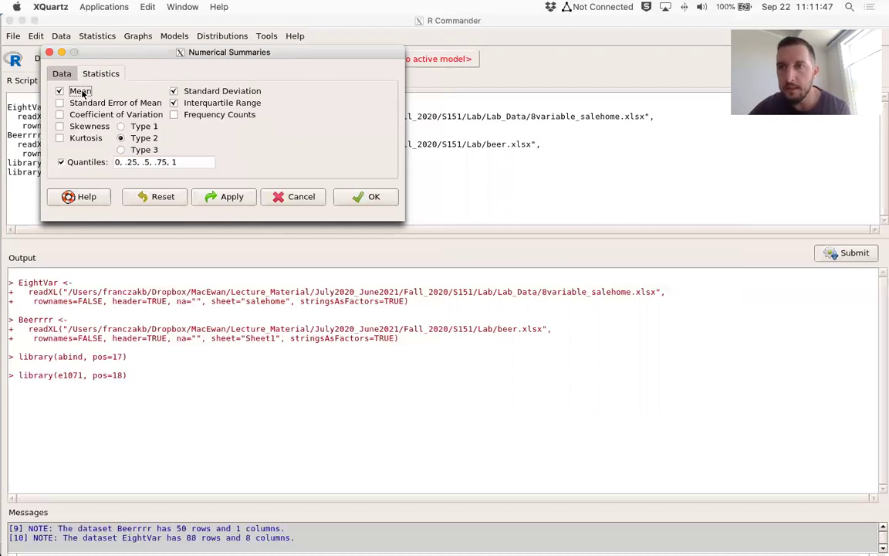
left_click(182, 94)
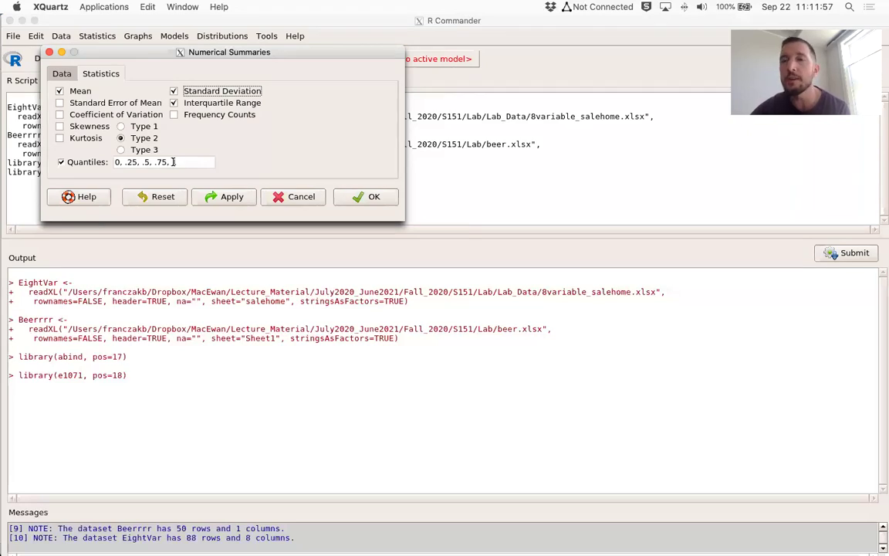
left_click(62, 74)
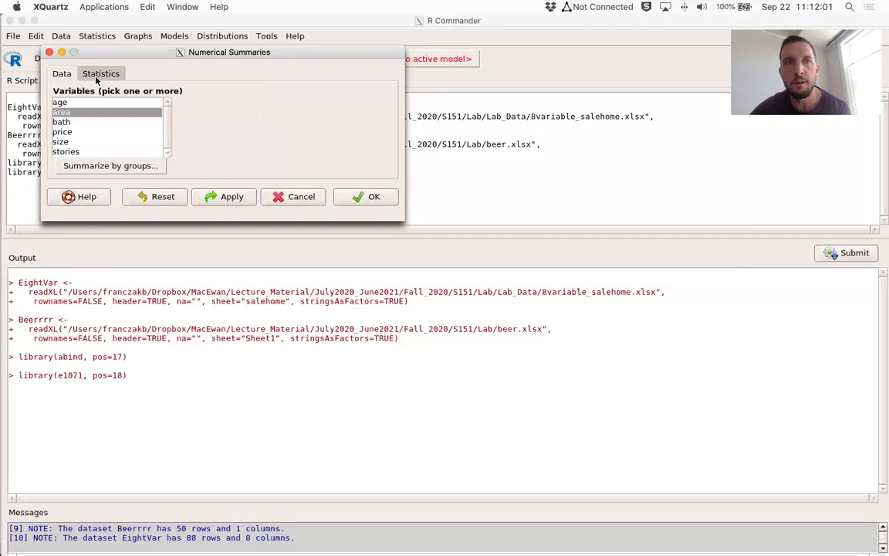
left_click(374, 198)
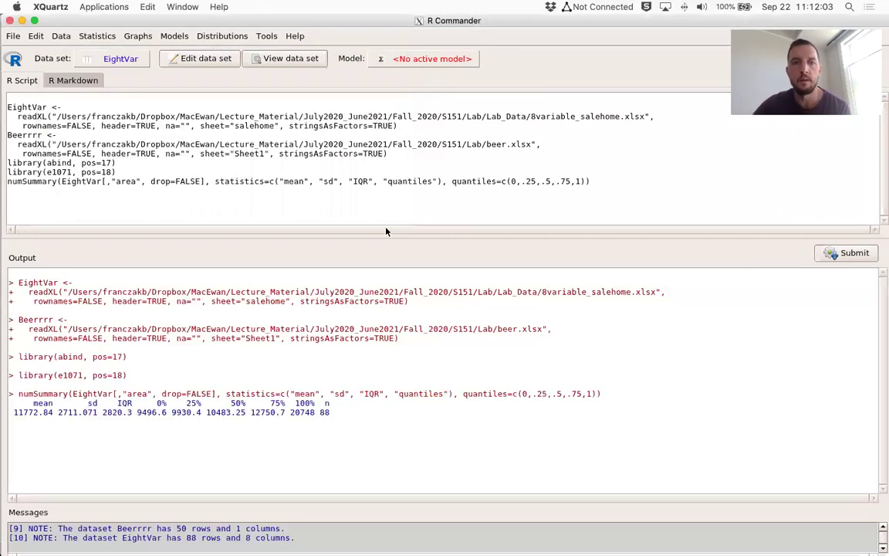
Examine the numerical summary output for area, highlighting the mean and the standard deviation.
left_click_drag(332, 413, 7, 395)
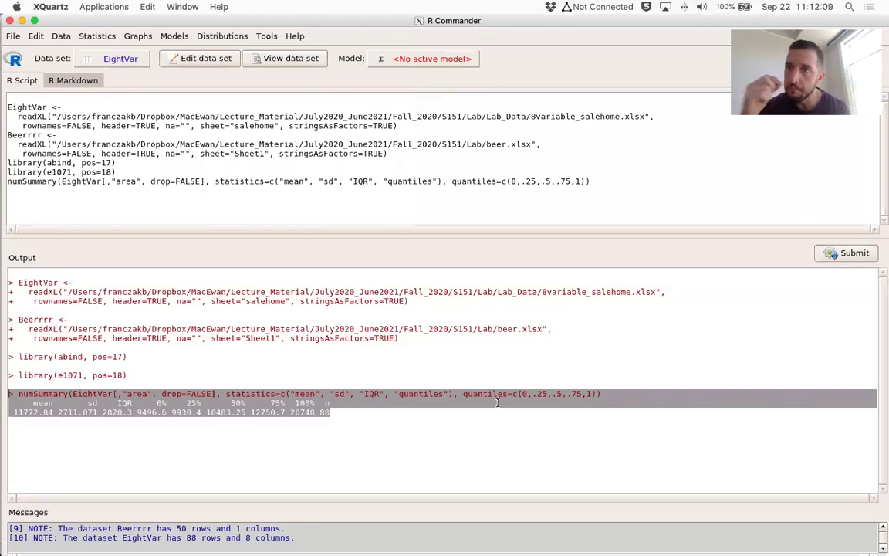
left_click(375, 413)
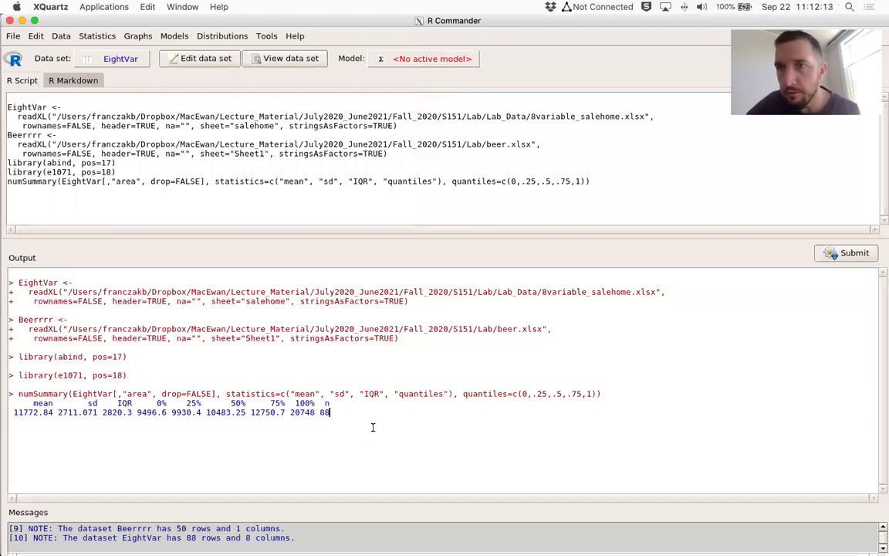
left_click_drag(33, 403, 54, 404)
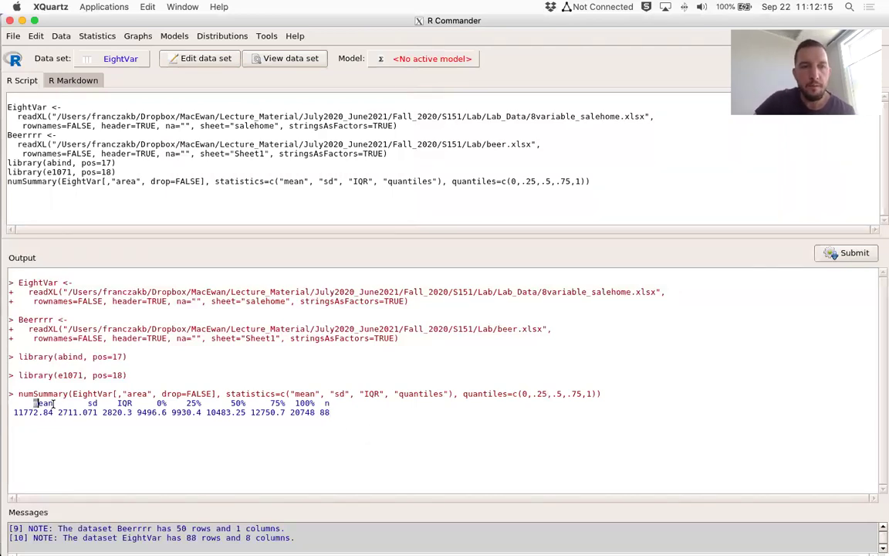
left_click(20, 412)
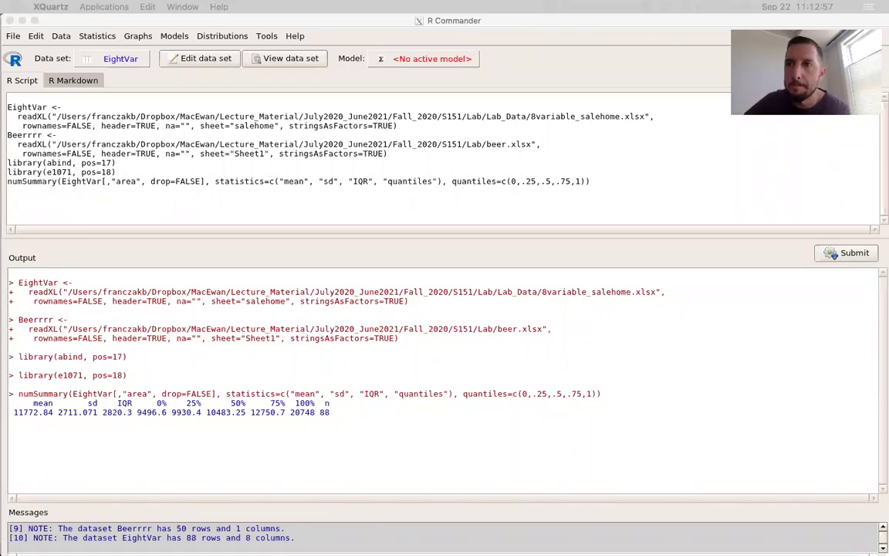
left_click(647, 25)
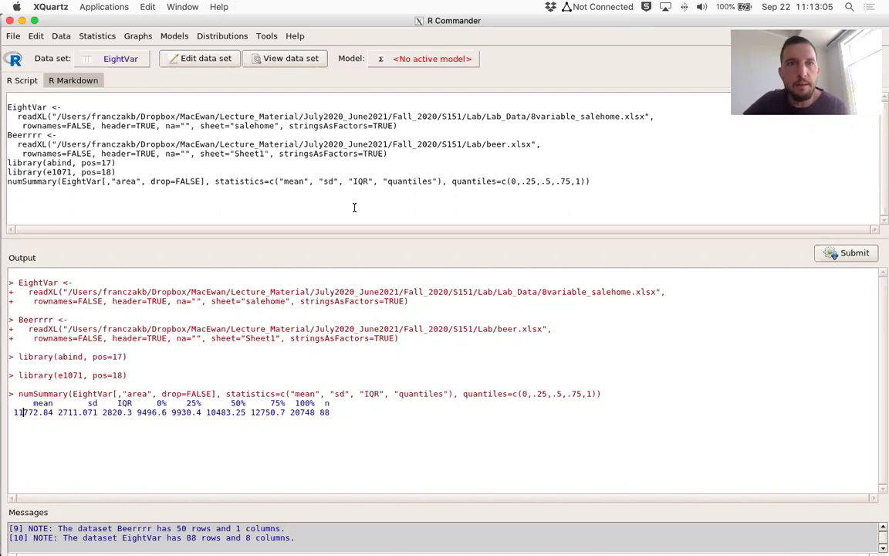
key("ctrl+Up")
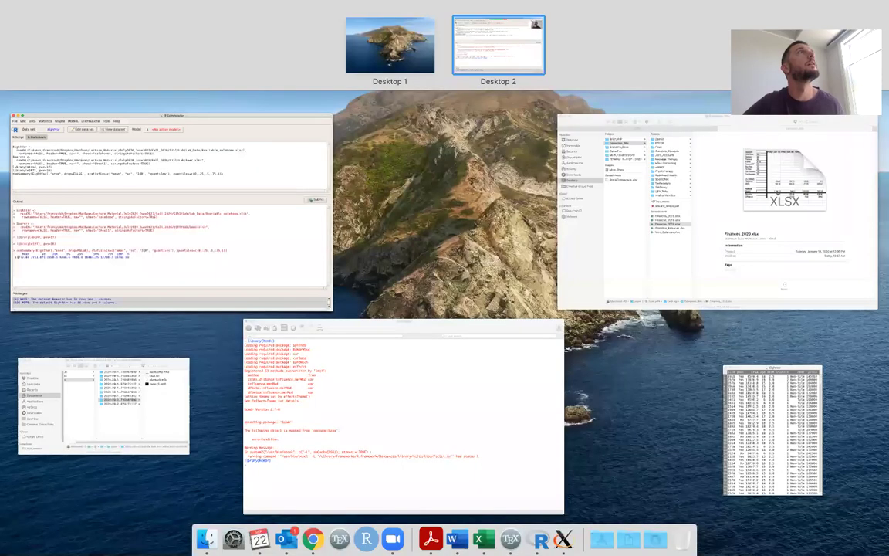
key("ctrl+Up")
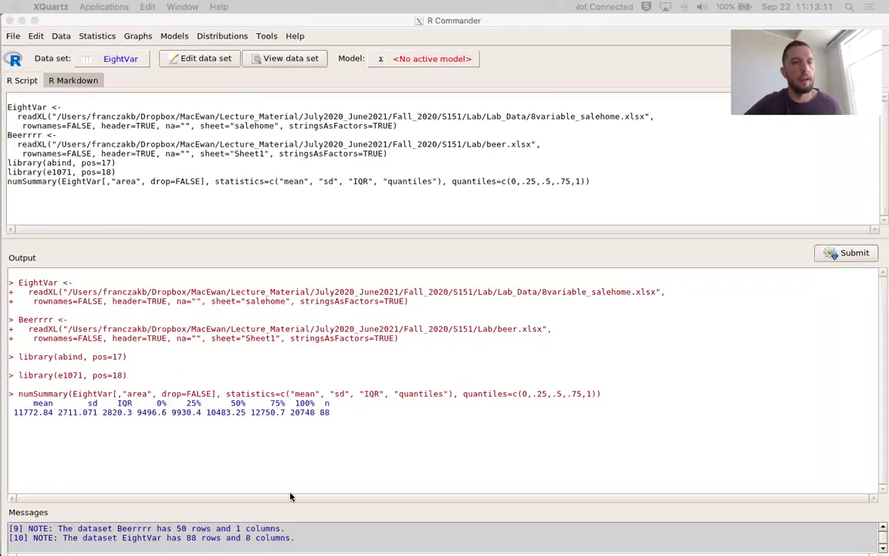
left_click(79, 437)
left_click_drag(14, 412, 56, 412)
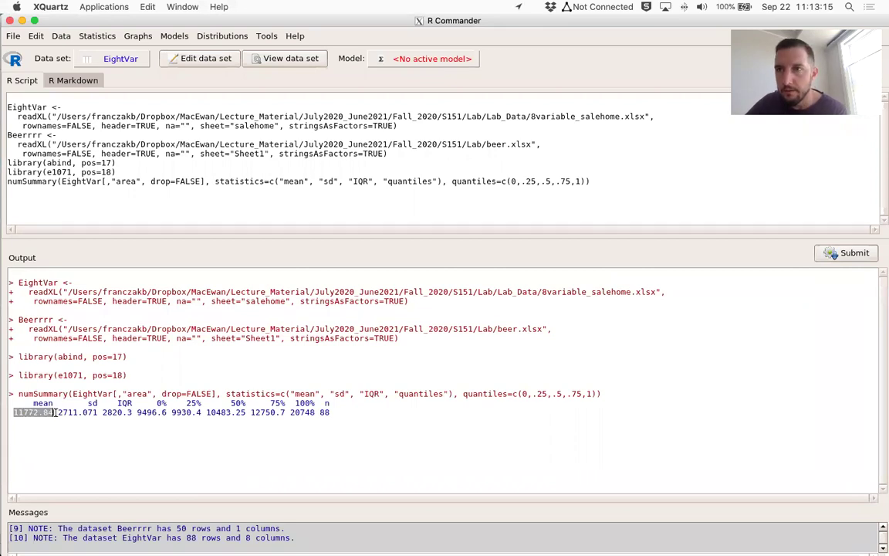
left_click_drag(57, 412, 99, 413)
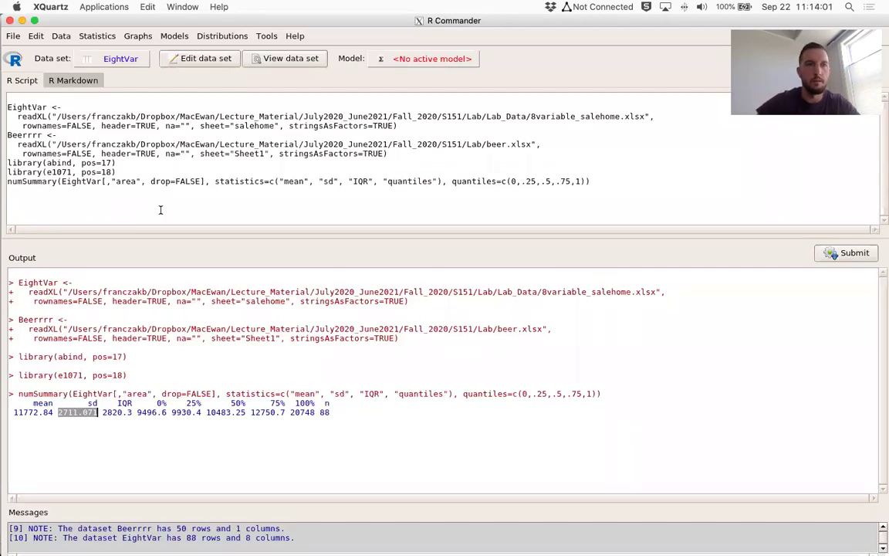
left_click(120, 444)
left_click(158, 201)
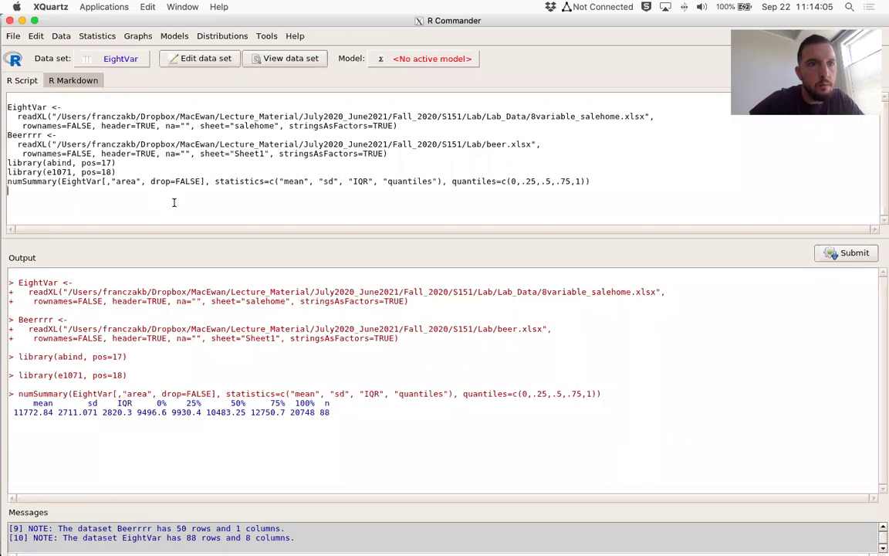
left_click(35, 36)
left_click(68, 469)
type("53645")
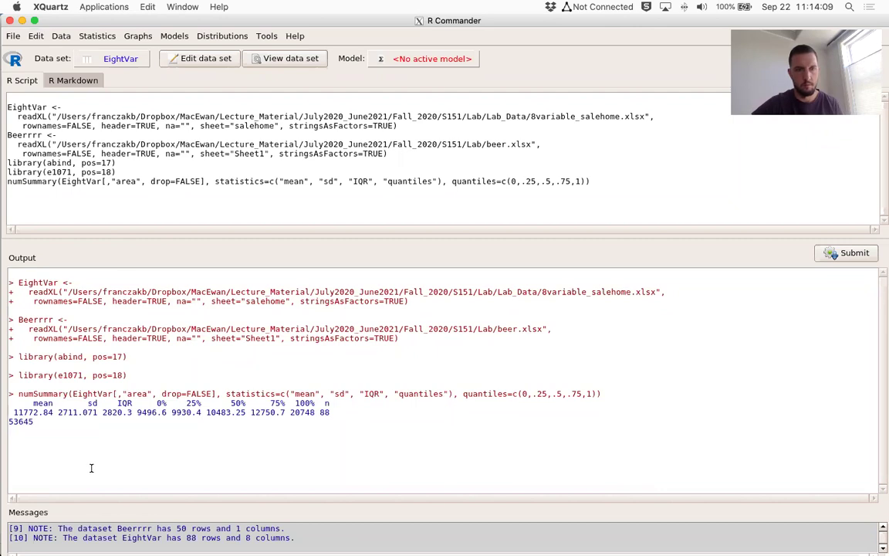
key("BackSpace")
key("BackSpace")
key("BackSpace")
key("BackSpace")
key("BackSpace")
type("11-6")
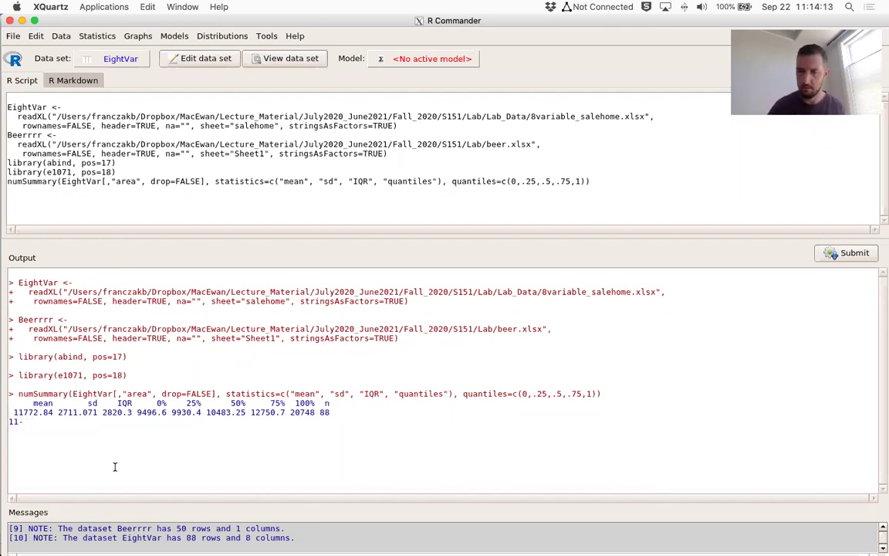
key("BackSpace")
key("BackSpace")
key("BackSpace")
key("BackSpace")
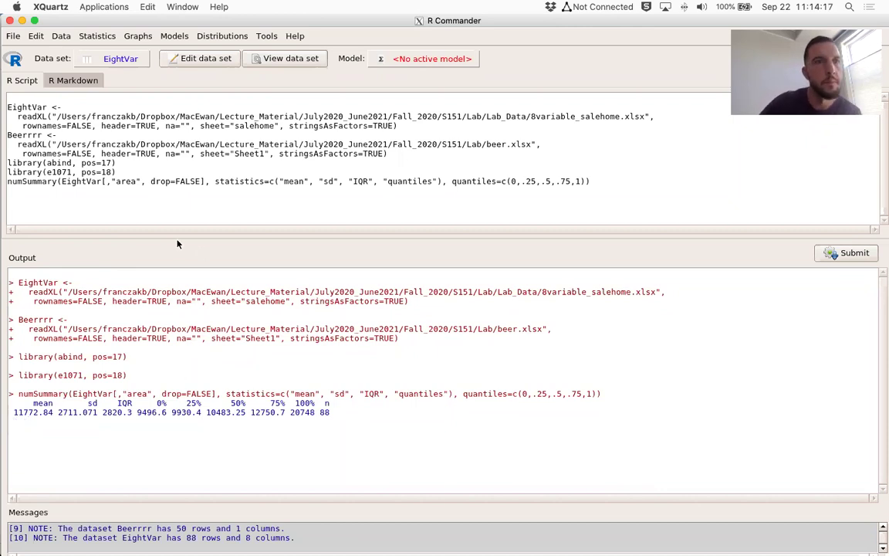
Add the line 11-6 below the numSummary command in the script and run it.
left_click(56, 204)
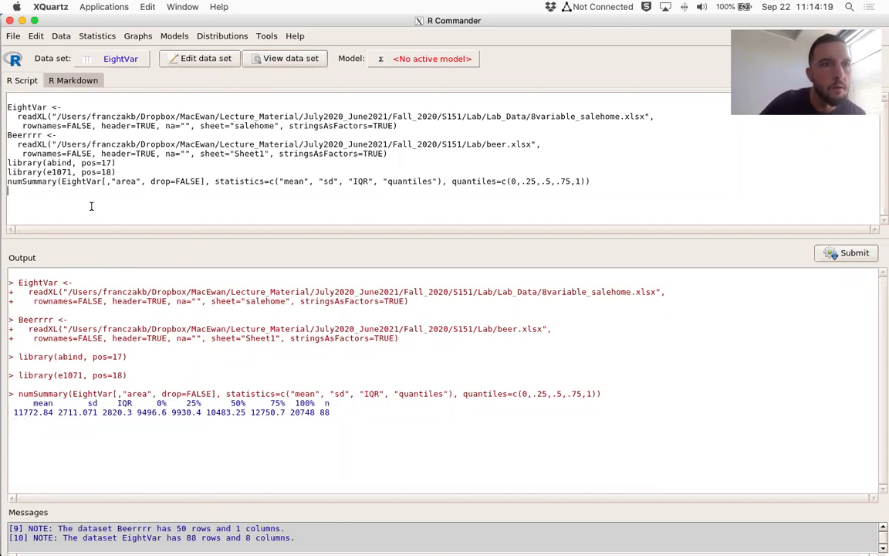
type("11-6")
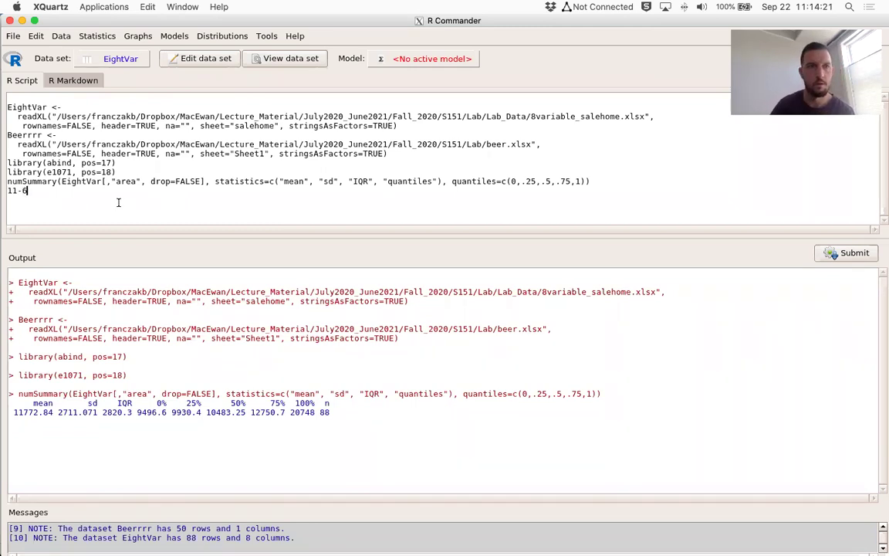
left_click(847, 252)
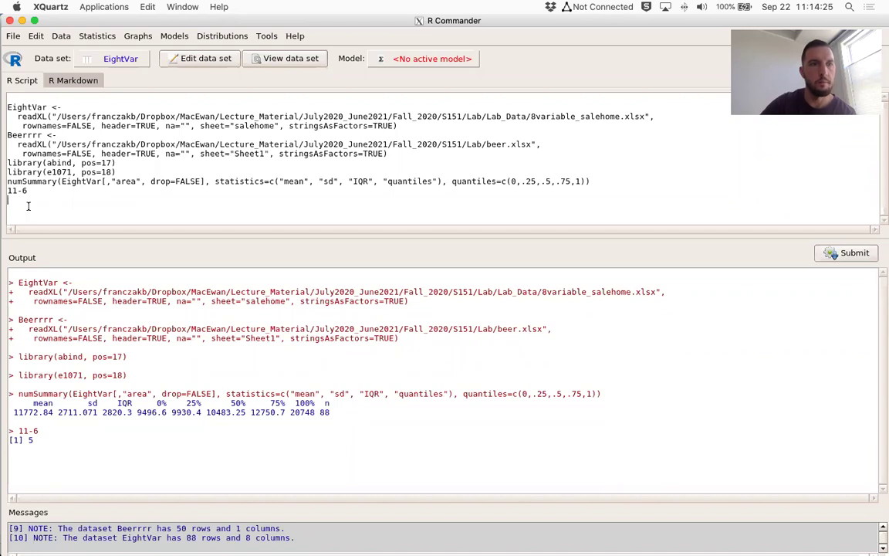
Replace the 11-6 script line with 11772.84-2711.071 to compute the mean minus one standard deviation, and run it.
left_click_drag(7, 191, 36, 200)
key("BackSpace")
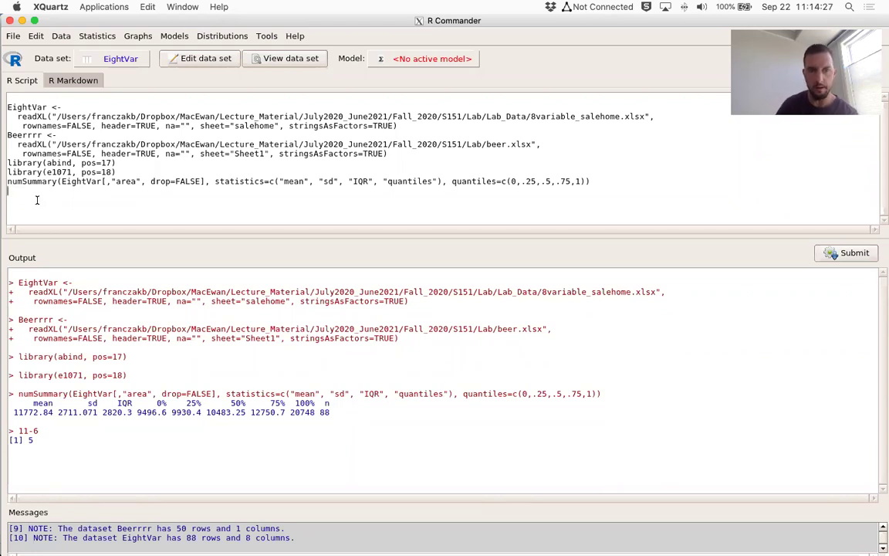
type("11772.")
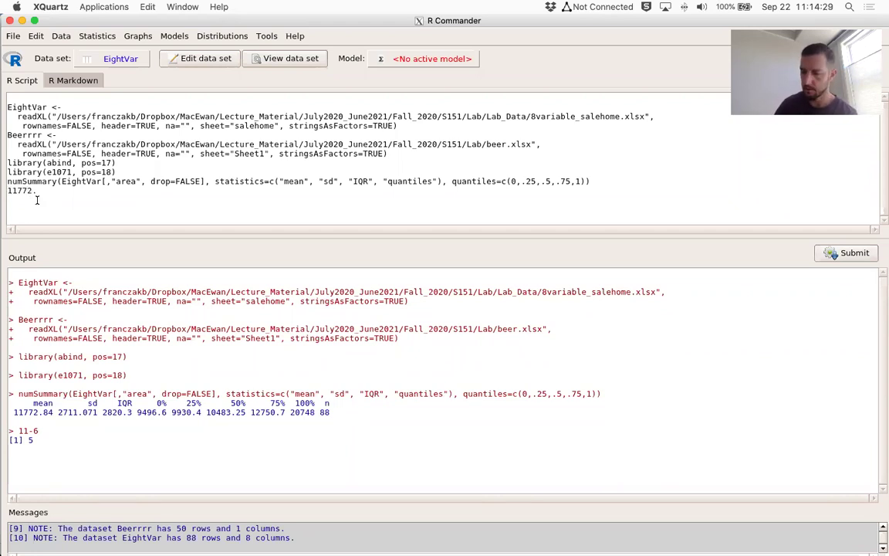
type("84-")
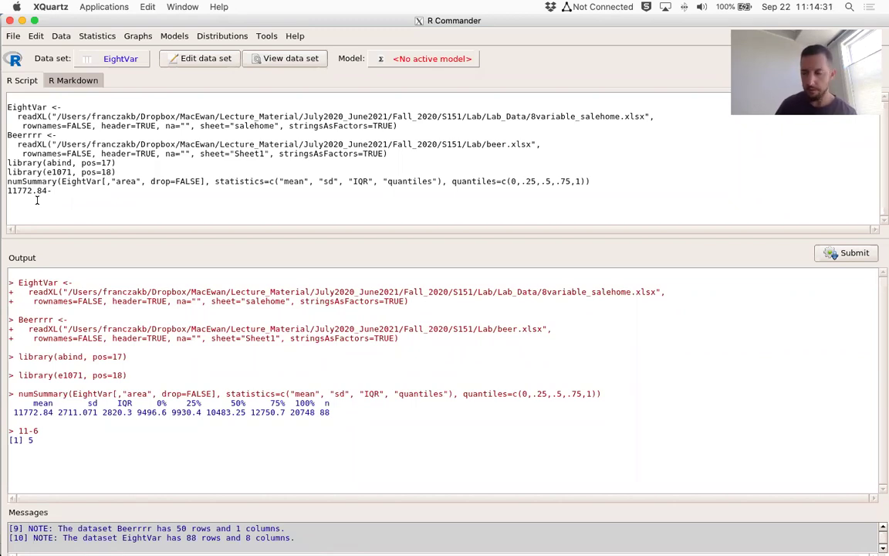
type("227")
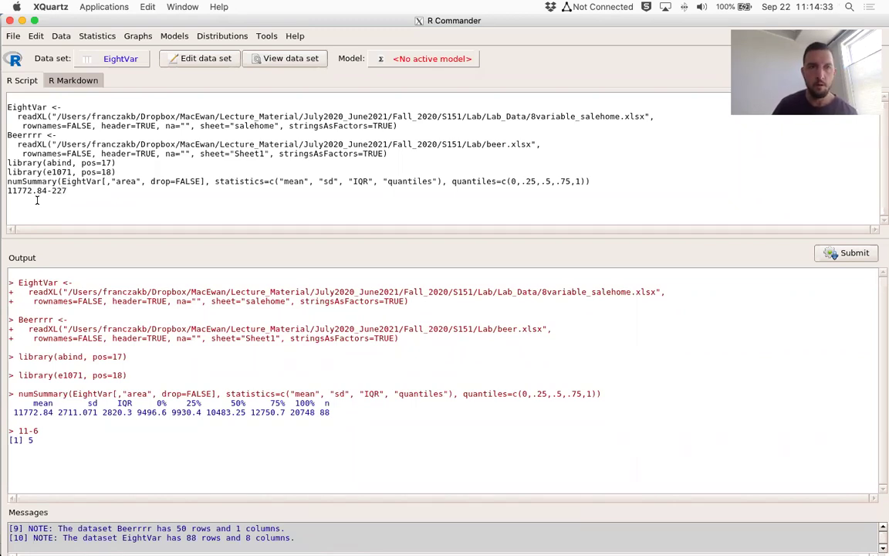
key("BackSpace")
type("711.0")
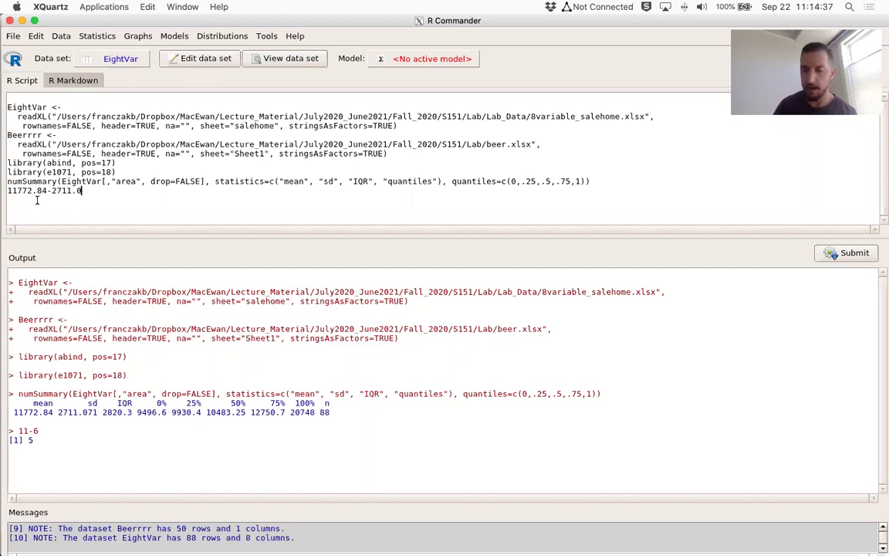
type("71")
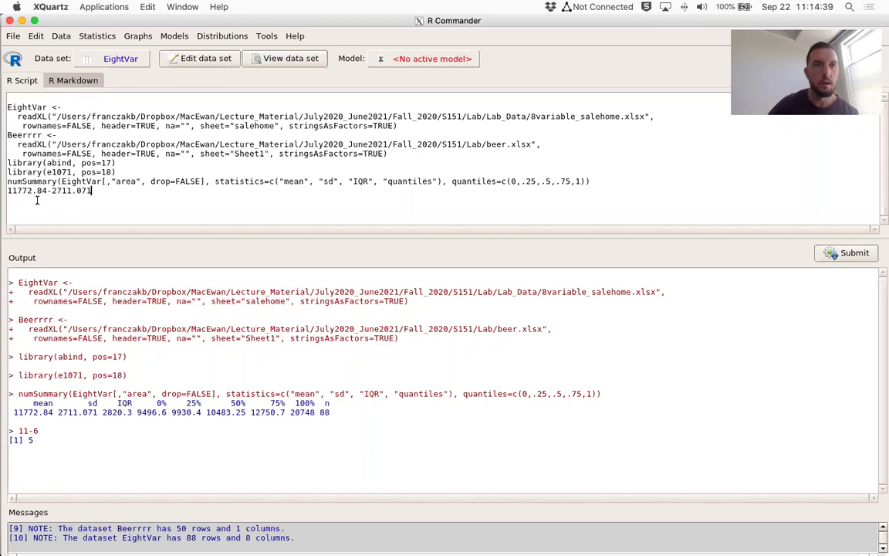
left_click(841, 254)
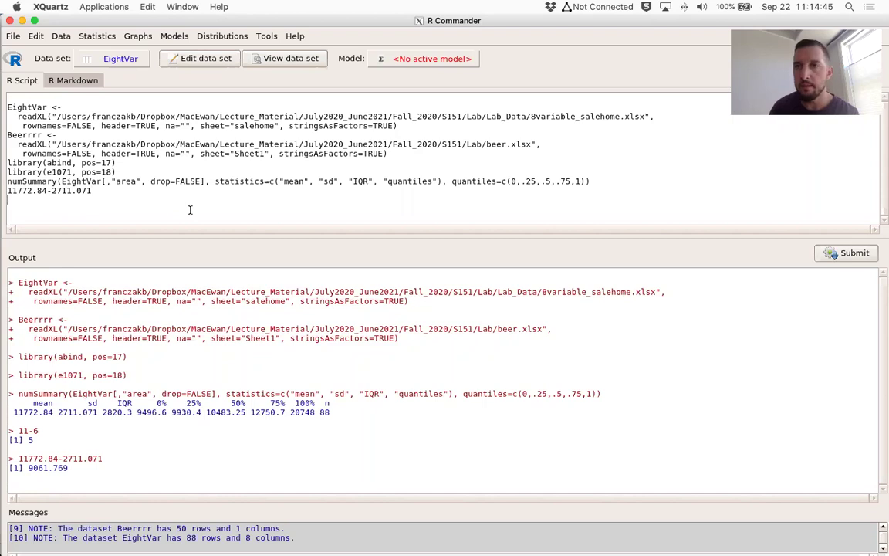
Add the script line 11772.84+2711.071 to compute the mean plus one standard deviation, and run it.
type("117712.")
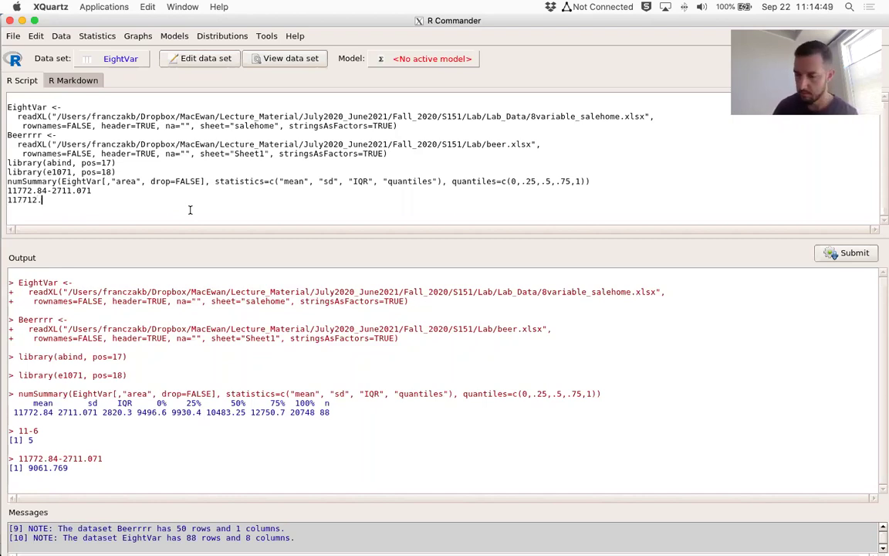
key("BackSpace")
key("BackSpace")
key("BackSpace")
type("2")
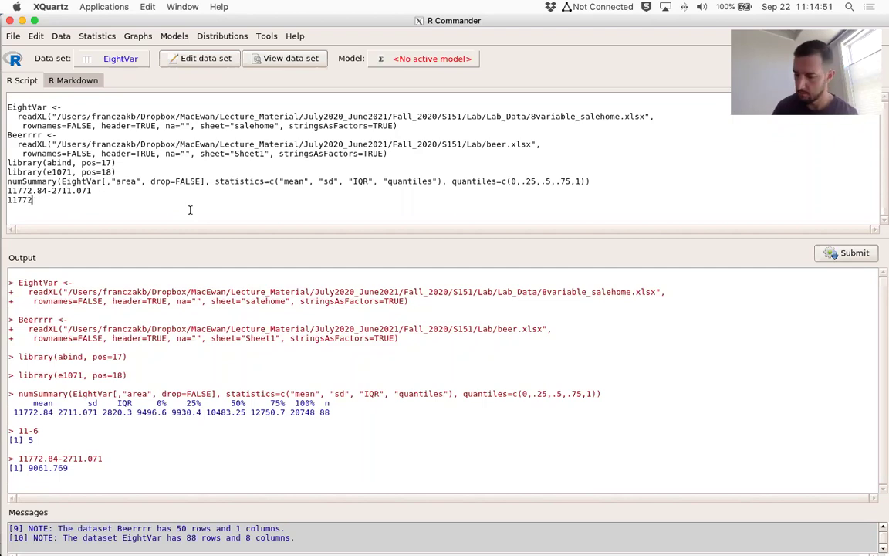
type(".84+")
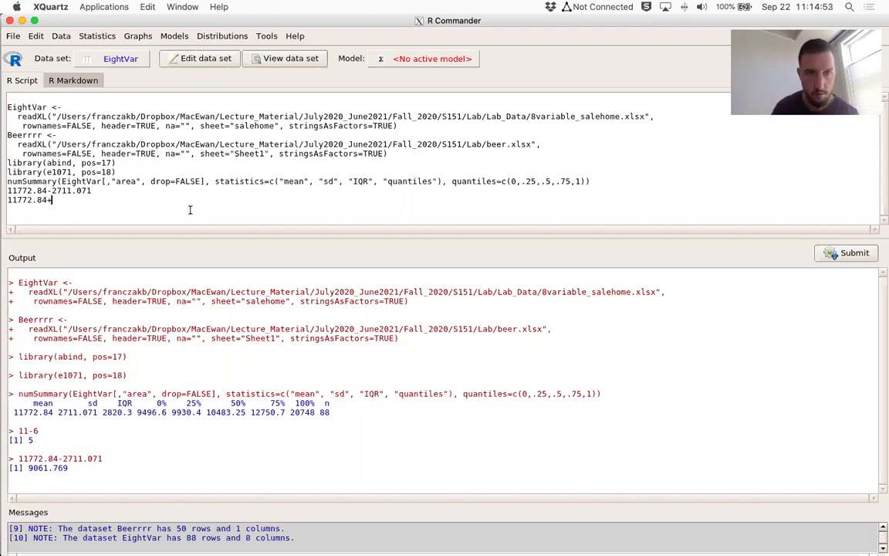
type("2711.071")
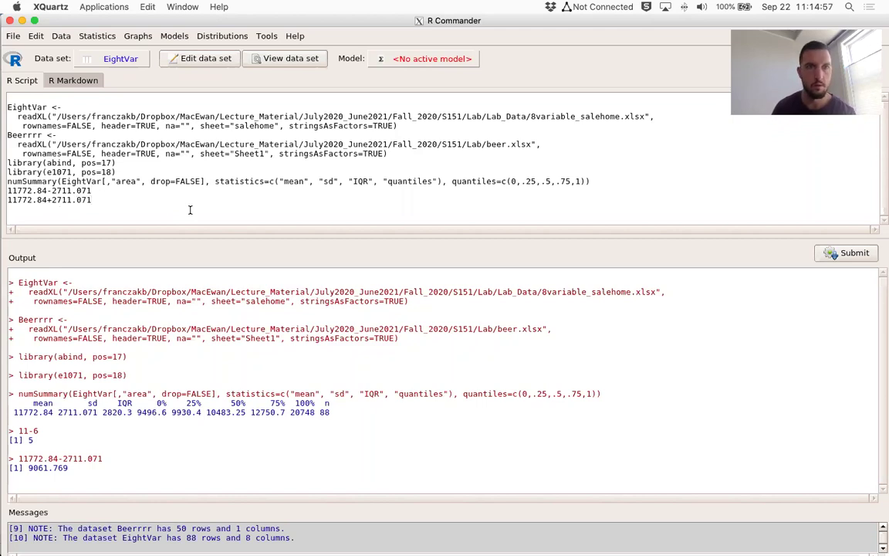
left_click(836, 253)
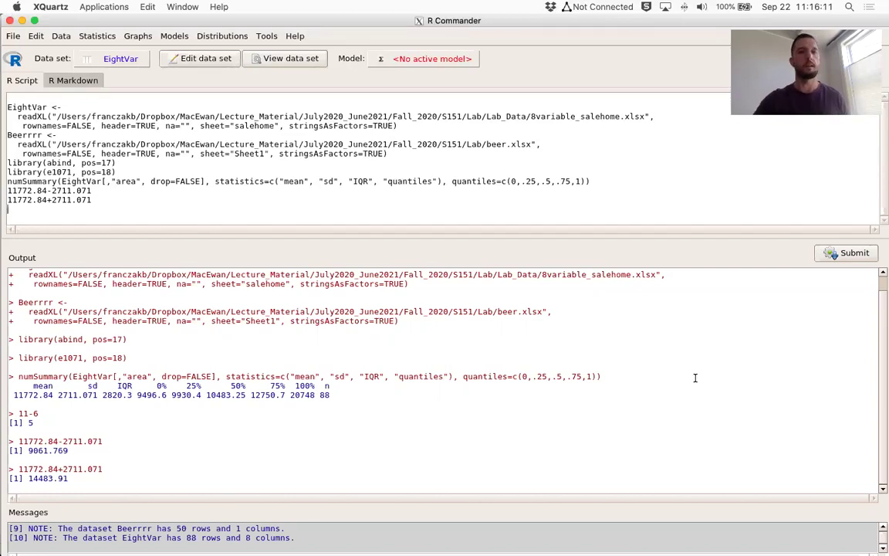
Switch to Finder and show the contents of the Set2 folder within the S151 Lecture Sets.
key("ctrl+Up")
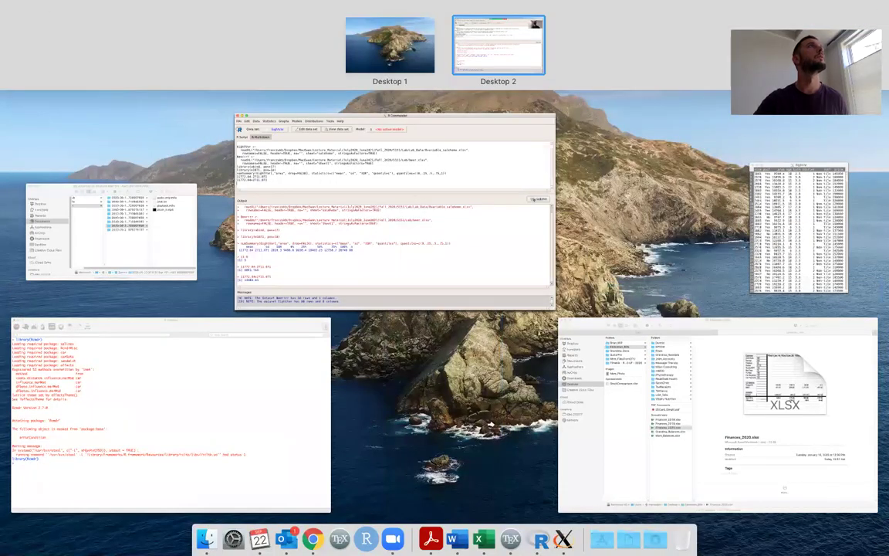
key("ctrl+Up")
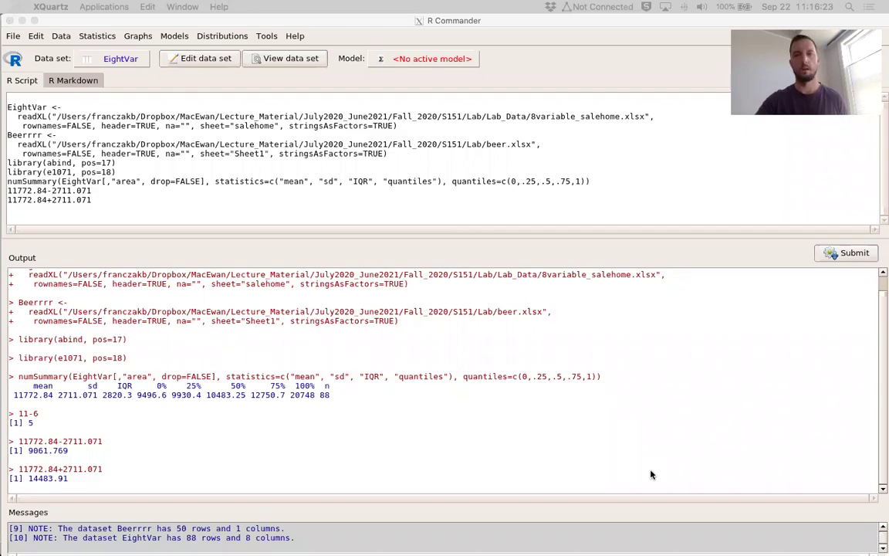
key("ctrl+Up")
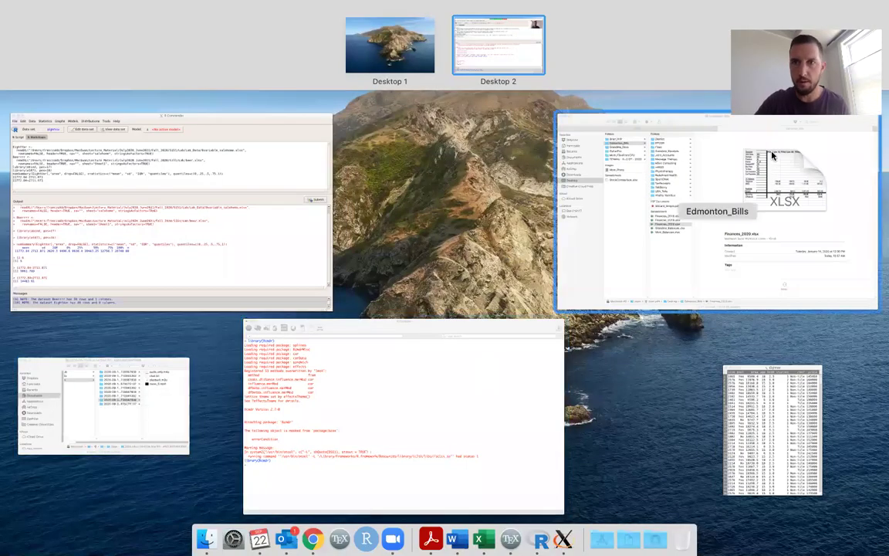
left_click(695, 138)
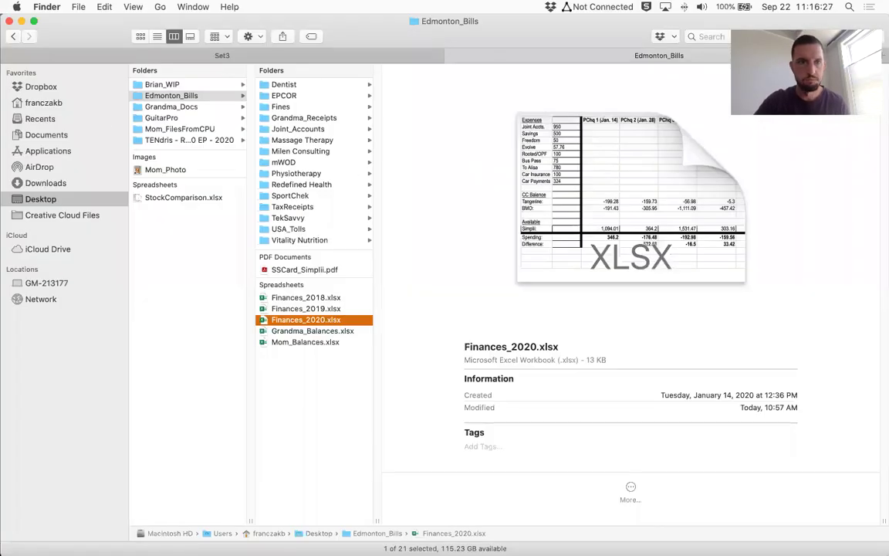
left_click(53, 85)
key("ctrl+shift+Tab")
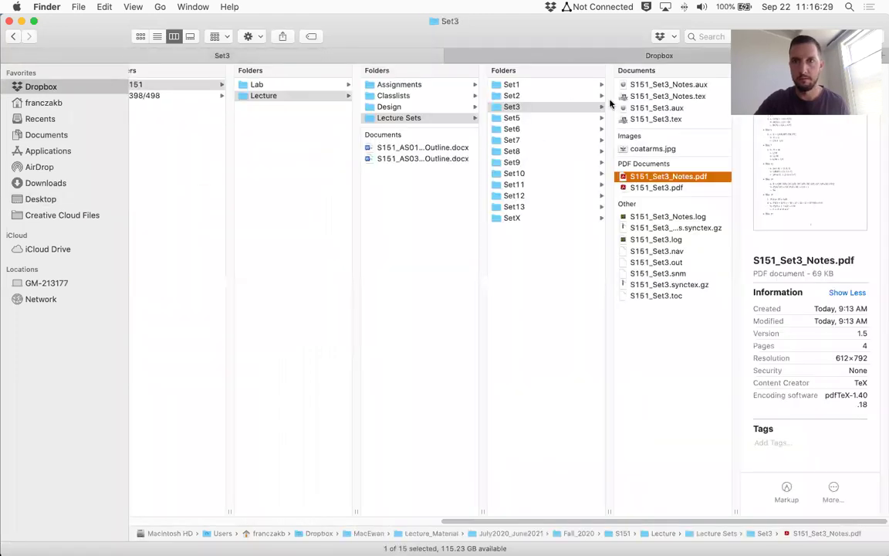
left_click(514, 94)
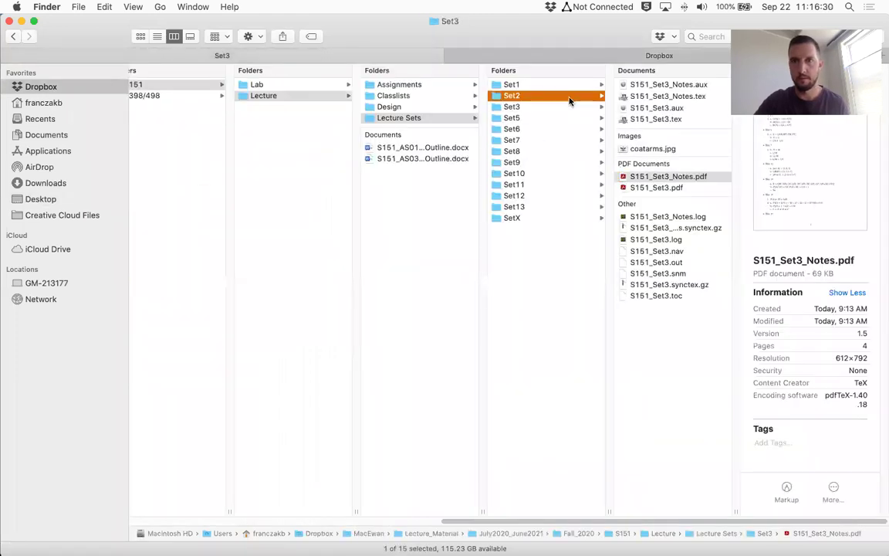
double_click(736, 511)
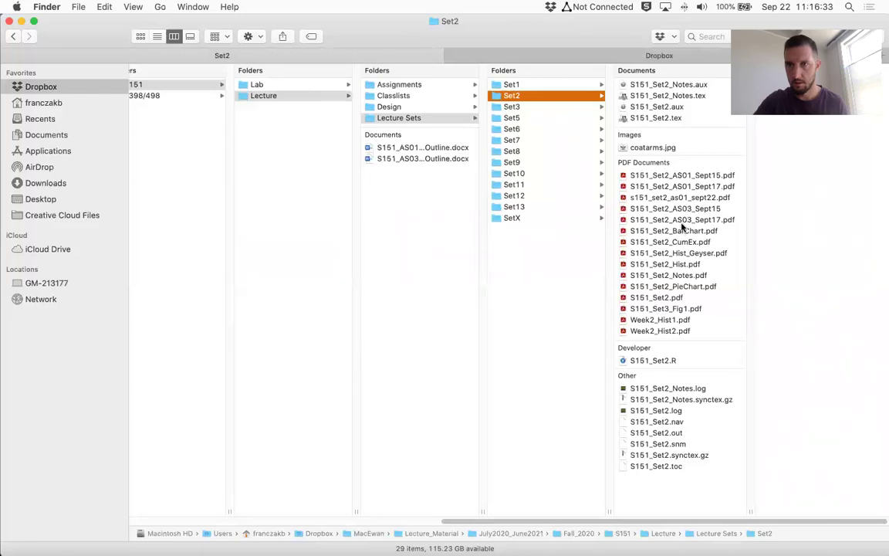
Open the lecture notes file s151_set2_as01_sept22.pdf from the Set2 folder.
left_click(689, 188)
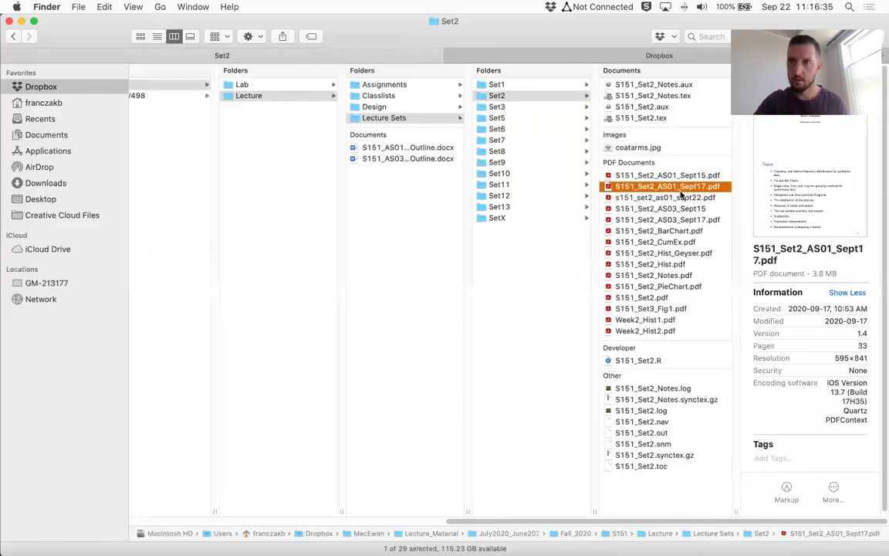
left_click(653, 200)
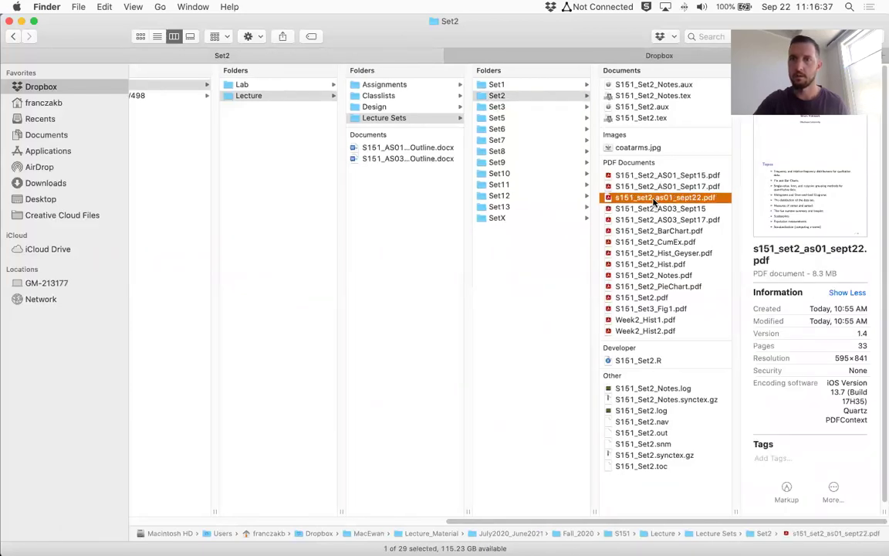
double_click(653, 200)
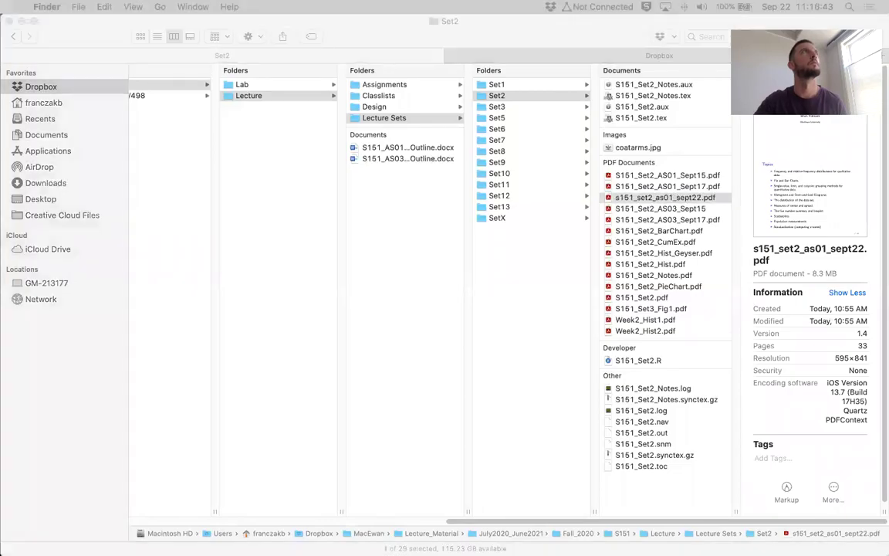
key("ctrl+Up")
key("ctrl+Up")
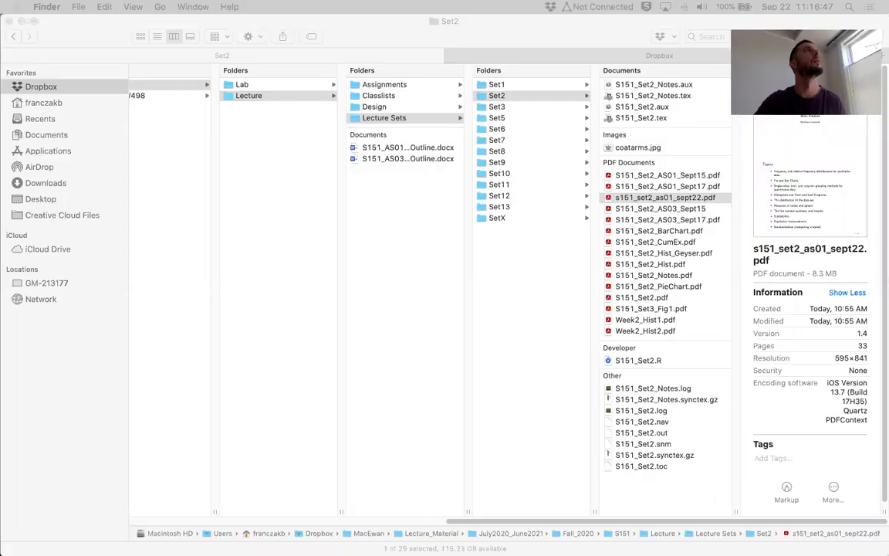
key("ctrl+Left")
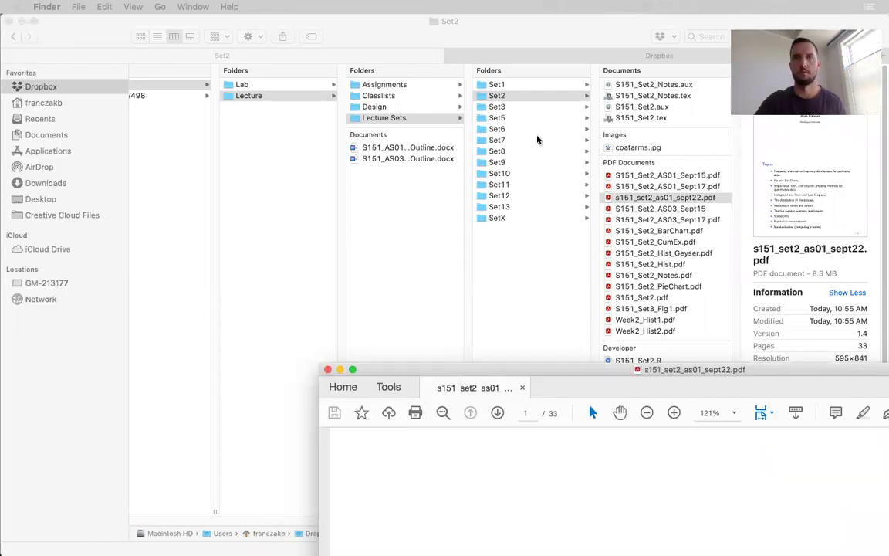
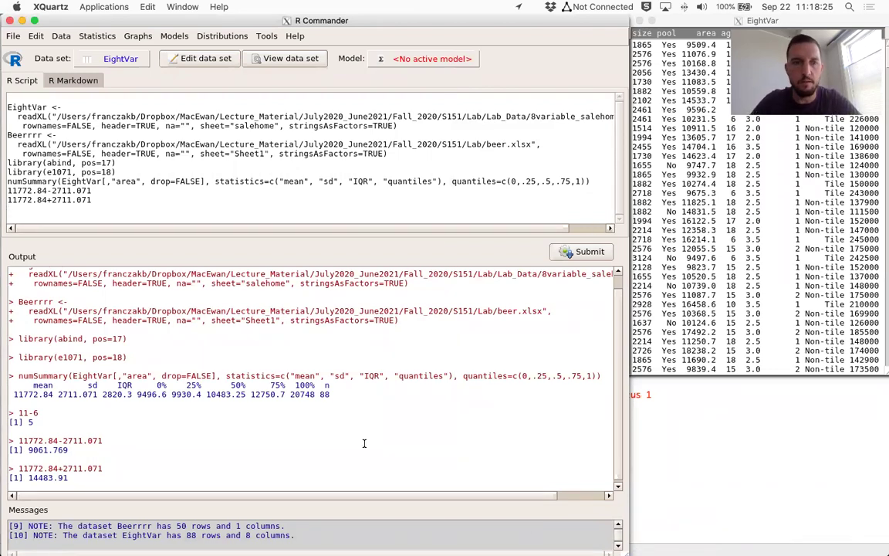
Switch back to R Commander and examine the interquartile range and quantiles in the area summary, highlighting the IQR value.
scroll(367, 405, "down", 1)
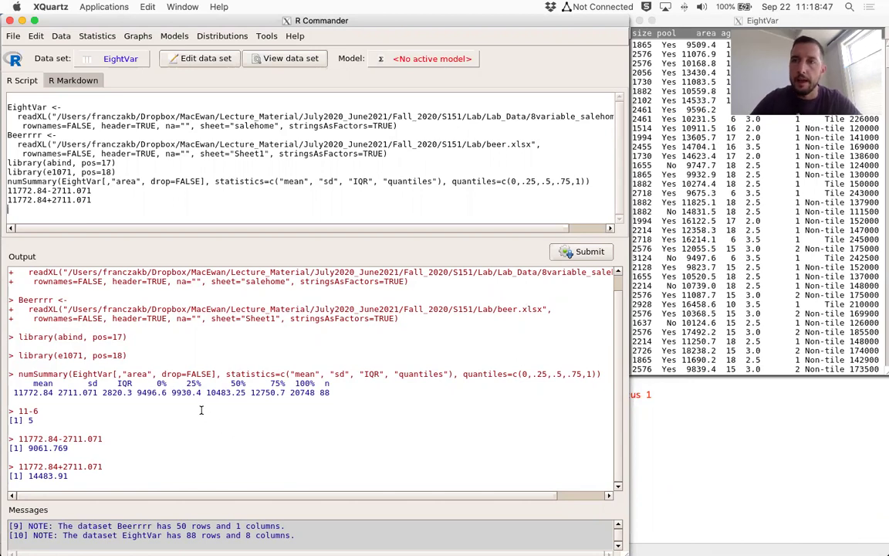
left_click_drag(101, 394, 131, 396)
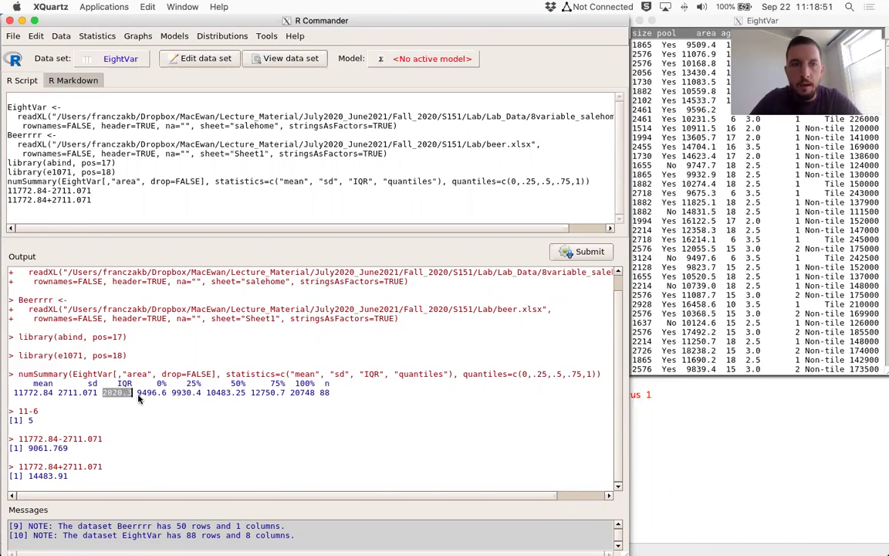
left_click(140, 403)
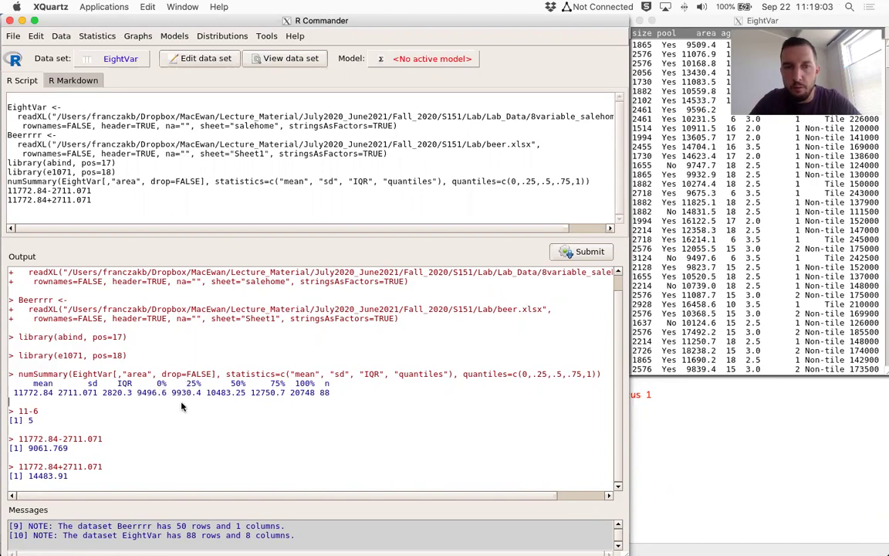
left_click(294, 416)
left_click(287, 409)
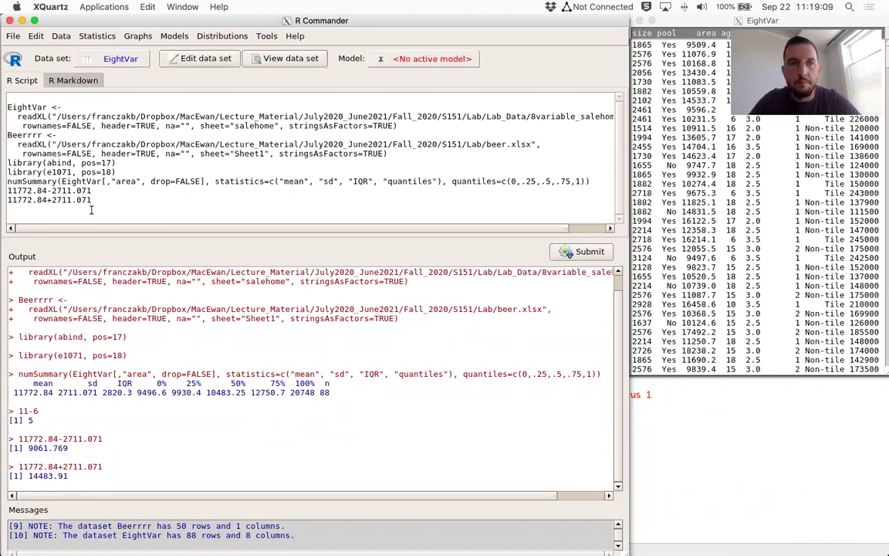
Add the script line 12750.7-9930.4 to subtract the 25% quantile of area from the 75% quantile, and run it.
left_click(252, 392)
left_click_drag(251, 392, 286, 392)
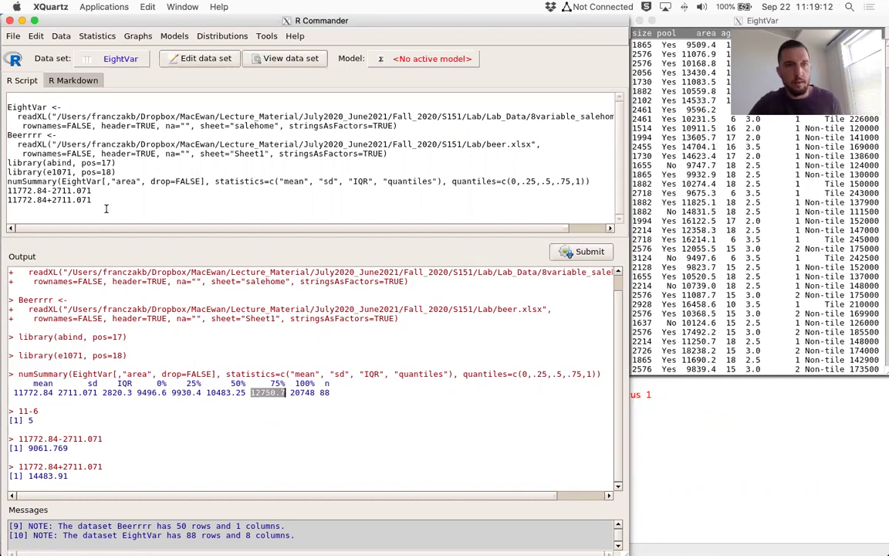
left_click(94, 209)
type("12750.7")
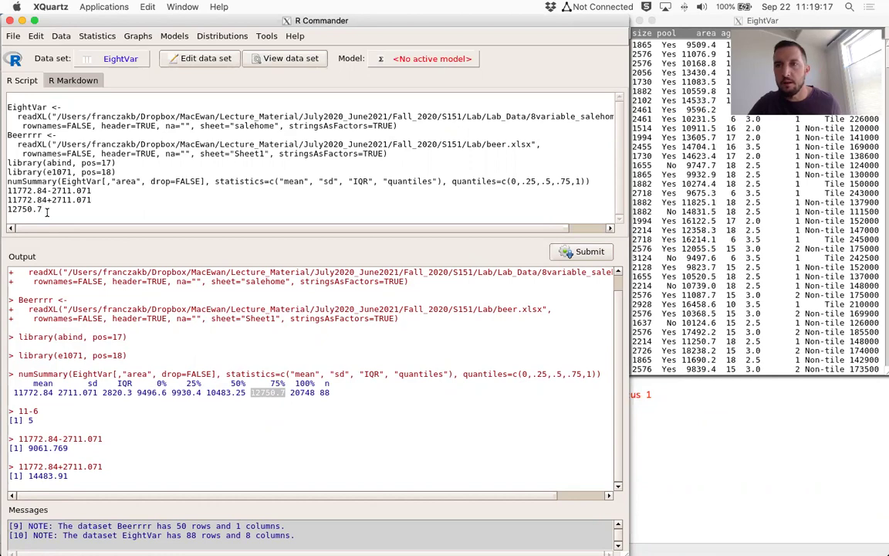
left_click_drag(171, 392, 201, 394)
key("super+c")
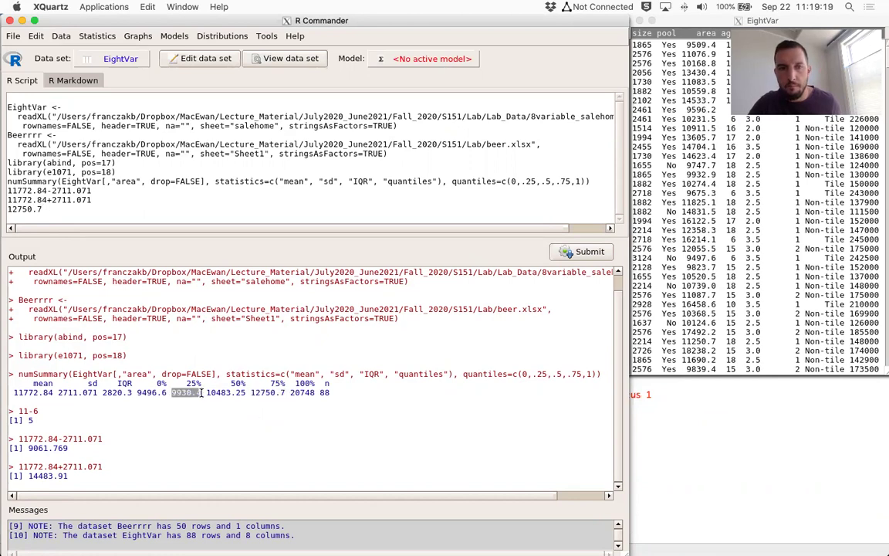
left_click(104, 209)
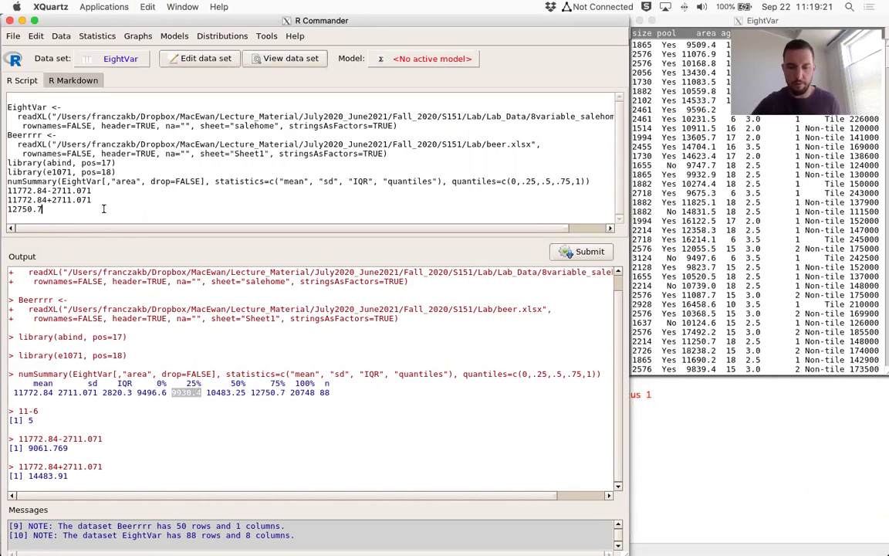
type("-")
key("super+v")
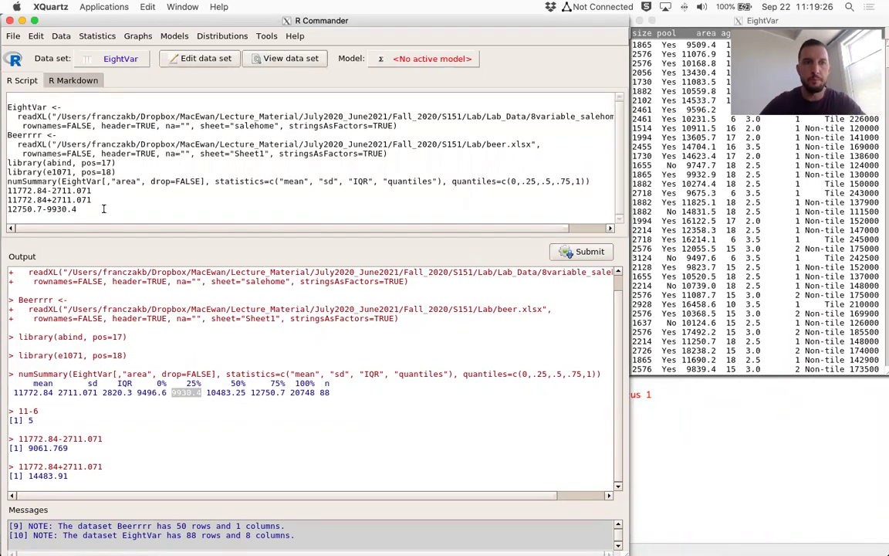
left_click(585, 252)
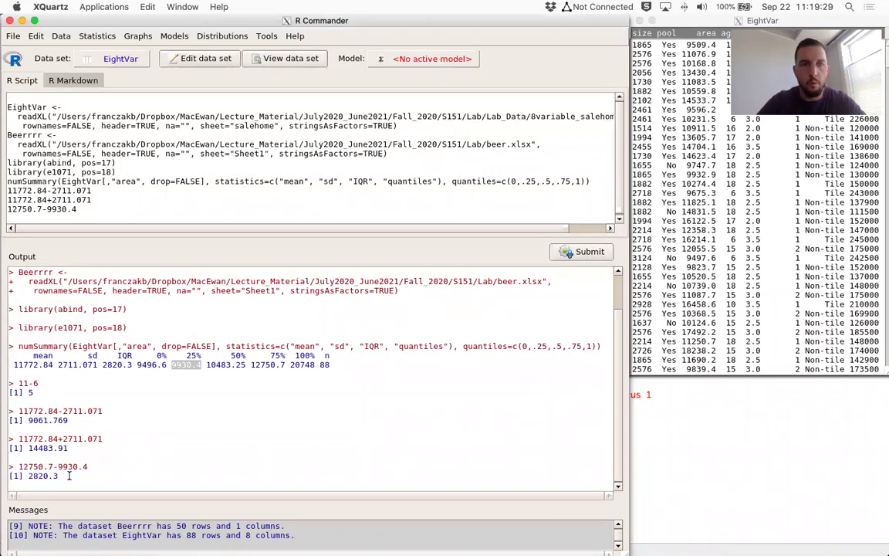
Compare the result of the quartile subtraction with the IQR value in the area summary, highlighting each.
left_click_drag(28, 476, 58, 477)
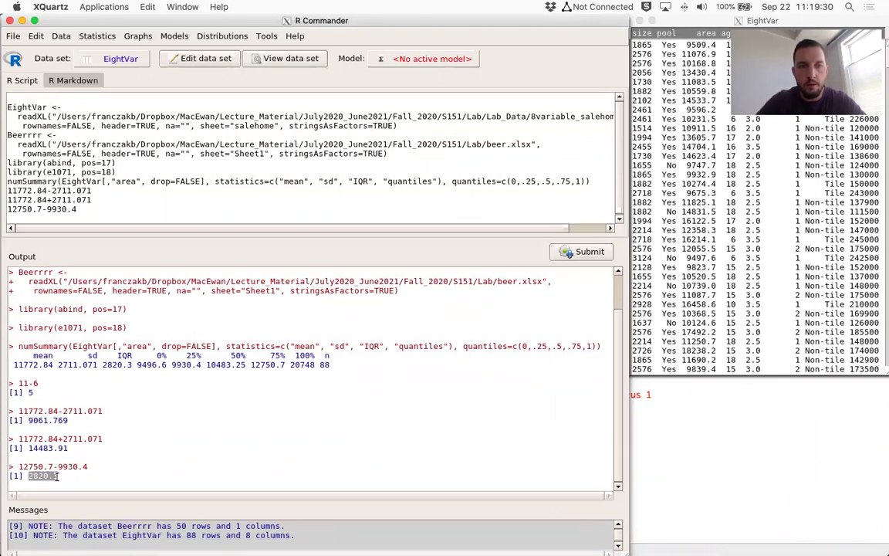
left_click(53, 475)
left_click_drag(103, 365, 131, 366)
left_click(128, 386)
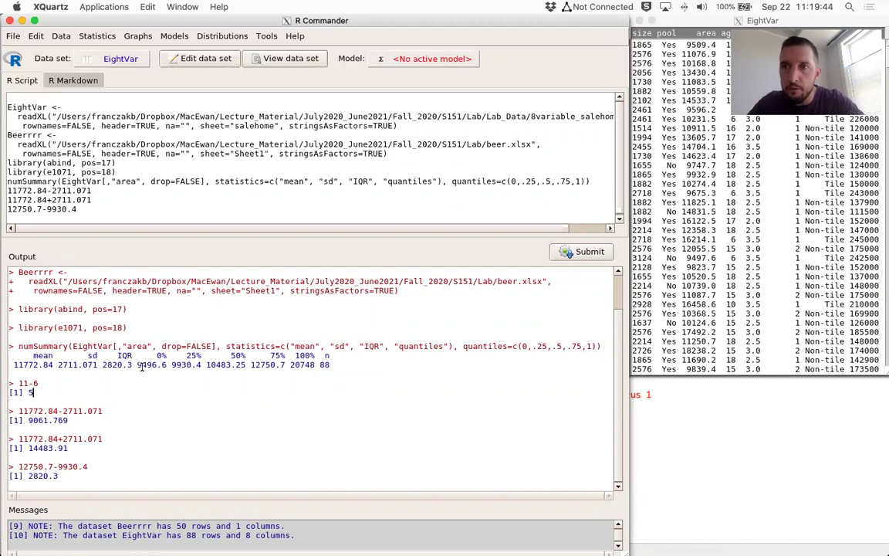
Examine the 0%, 50% and 100% quantiles in the area summary, highlighting the minimum, median and maximum.
left_click_drag(138, 366, 167, 366)
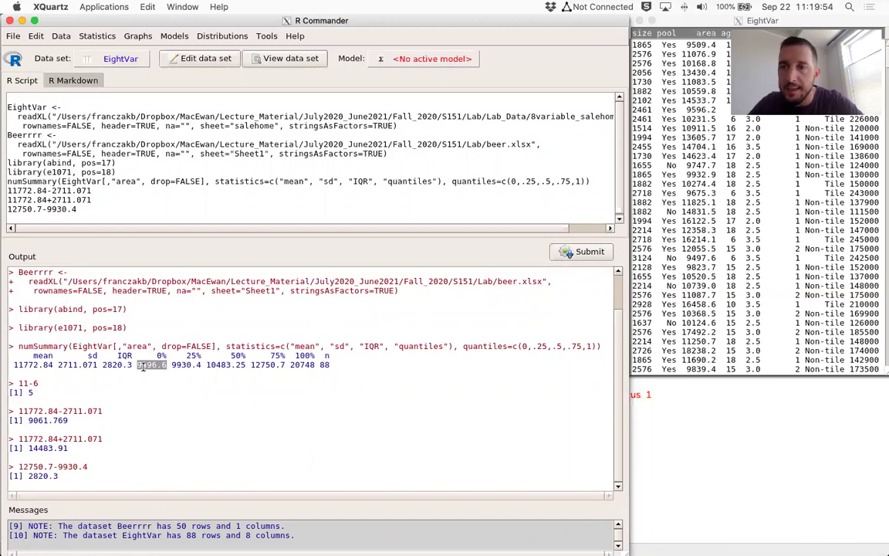
left_click(149, 365)
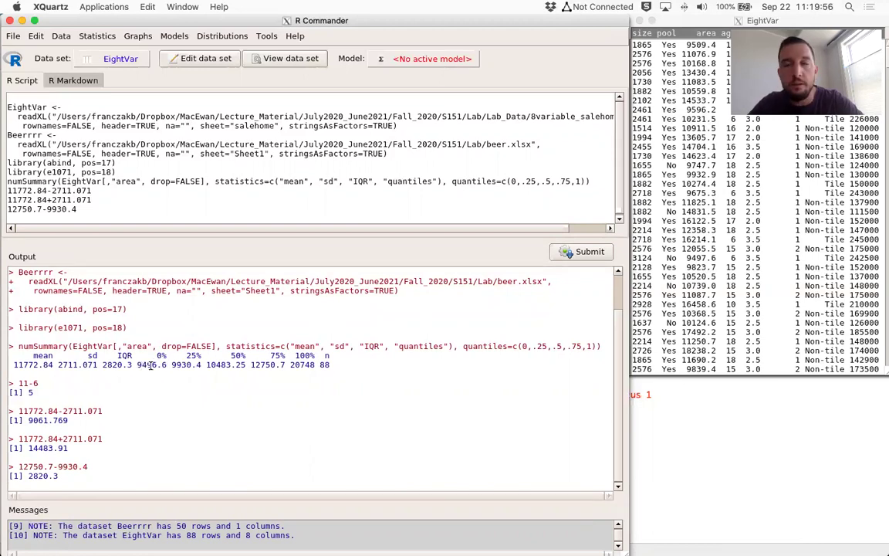
left_click_drag(231, 356, 244, 356)
left_click(244, 356)
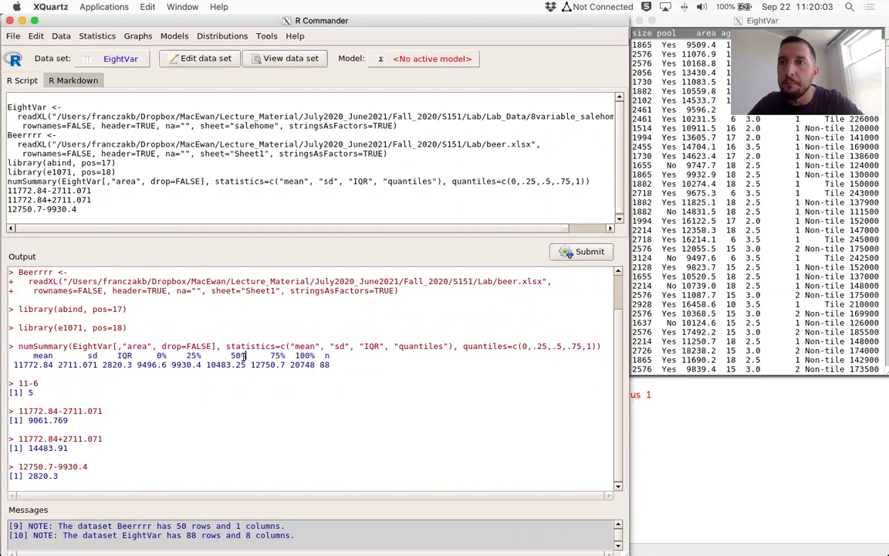
left_click_drag(231, 356, 246, 356)
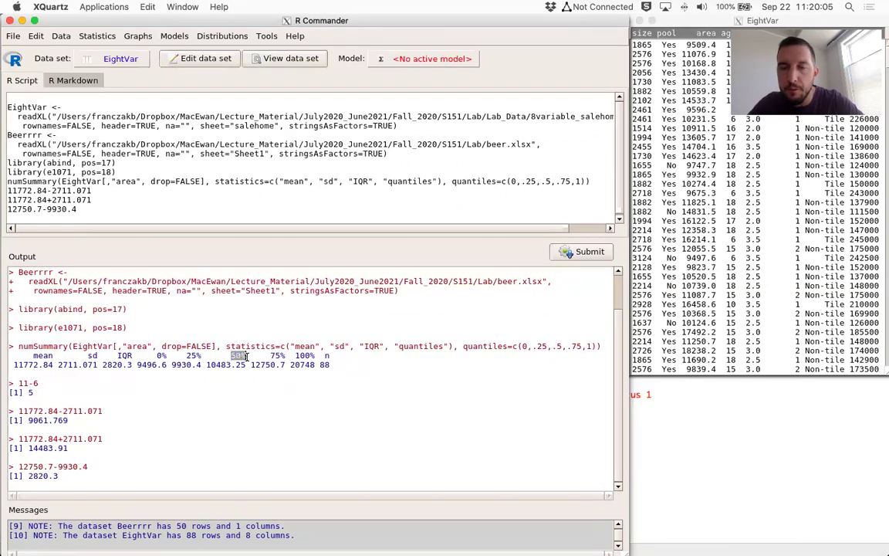
left_click(246, 356)
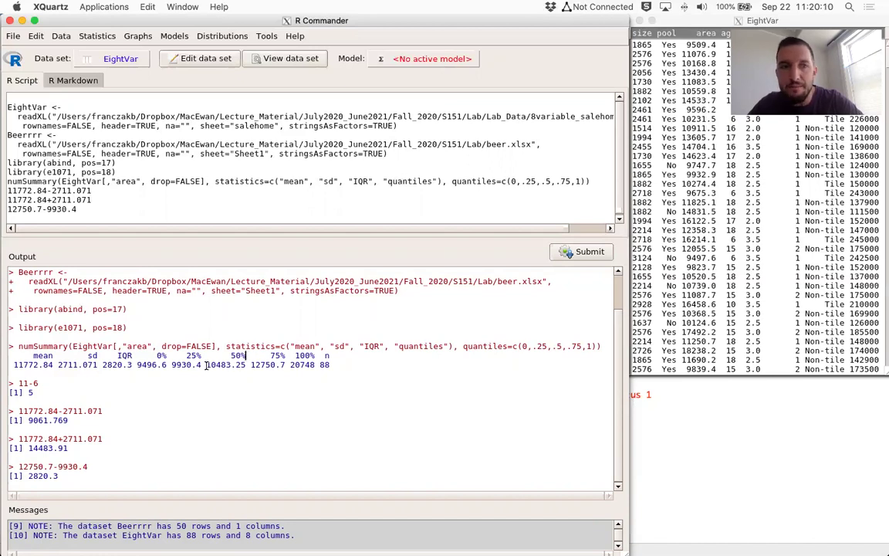
left_click_drag(213, 365, 245, 366)
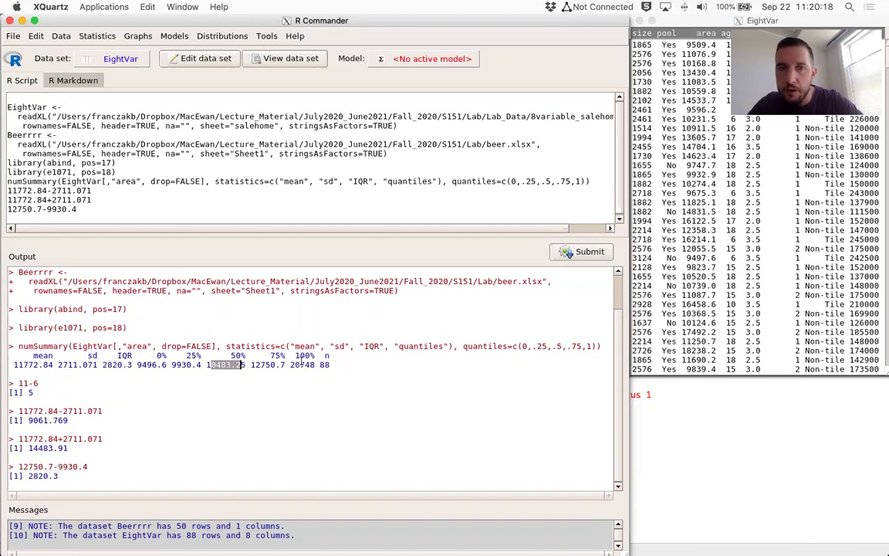
left_click(305, 356)
left_click_drag(290, 365, 314, 365)
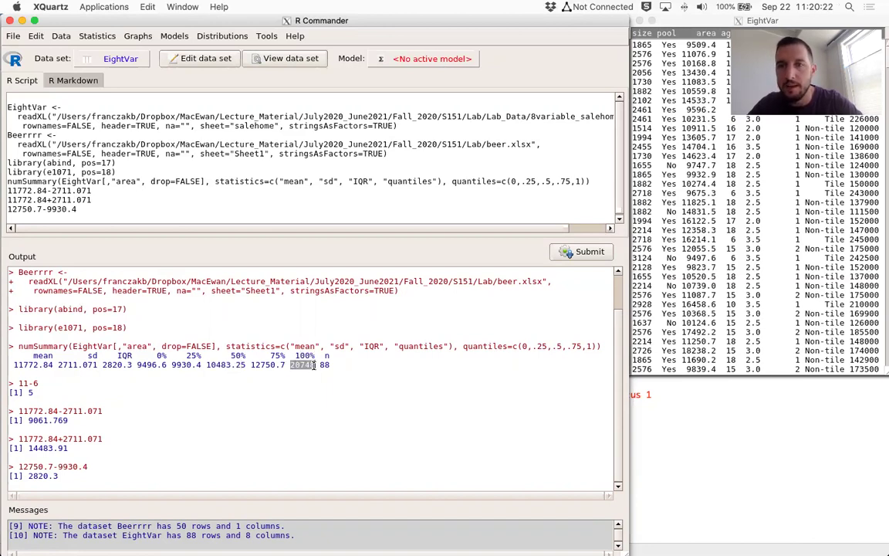
left_click(313, 365)
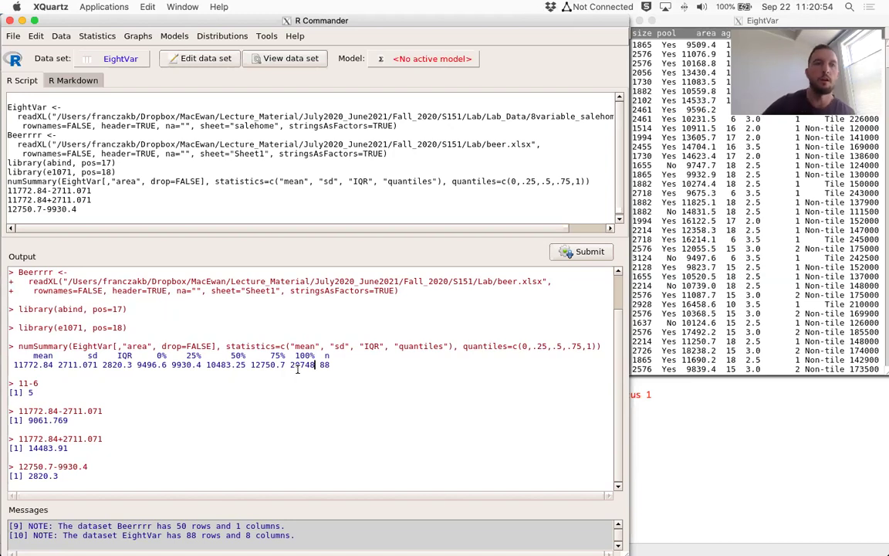
Add the script line 11772.84-10843.25 to compute the difference between the mean and the median, and run it.
left_click(140, 221)
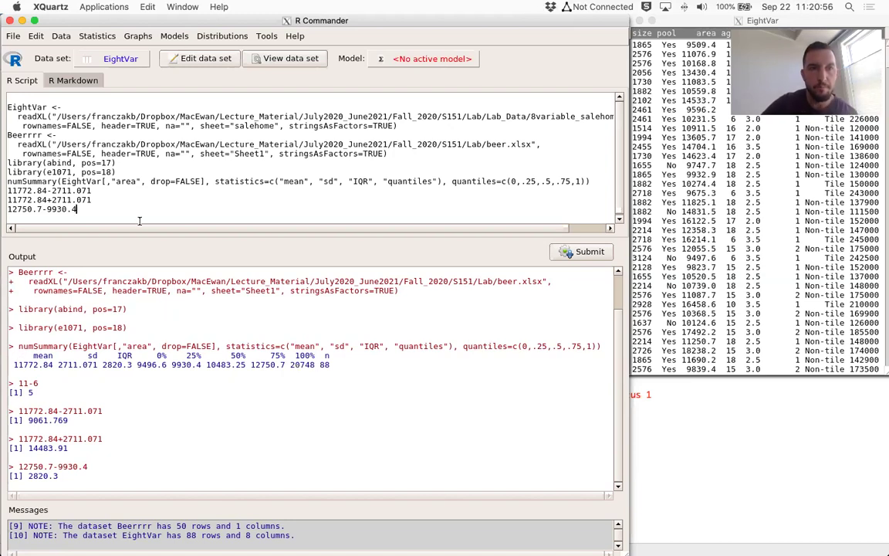
key("Return")
type("1")
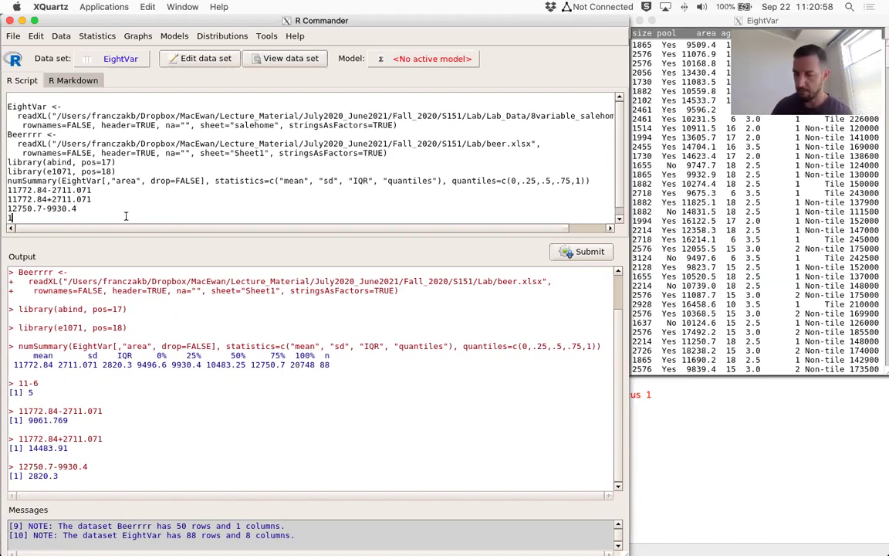
type("1772.84-")
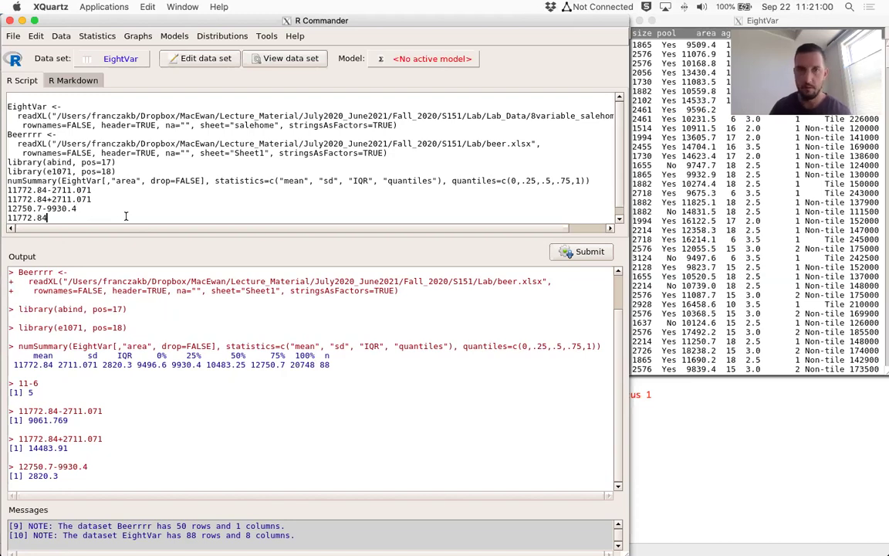
type("108")
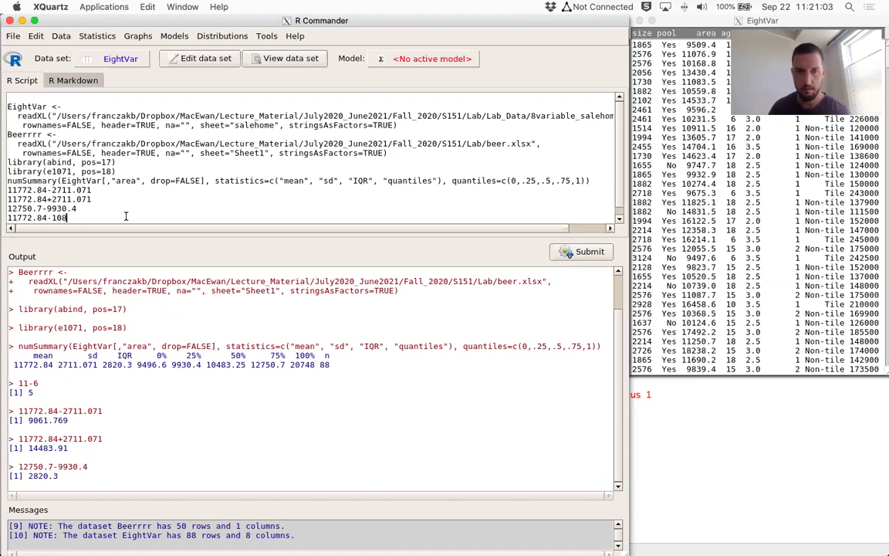
type("43.25")
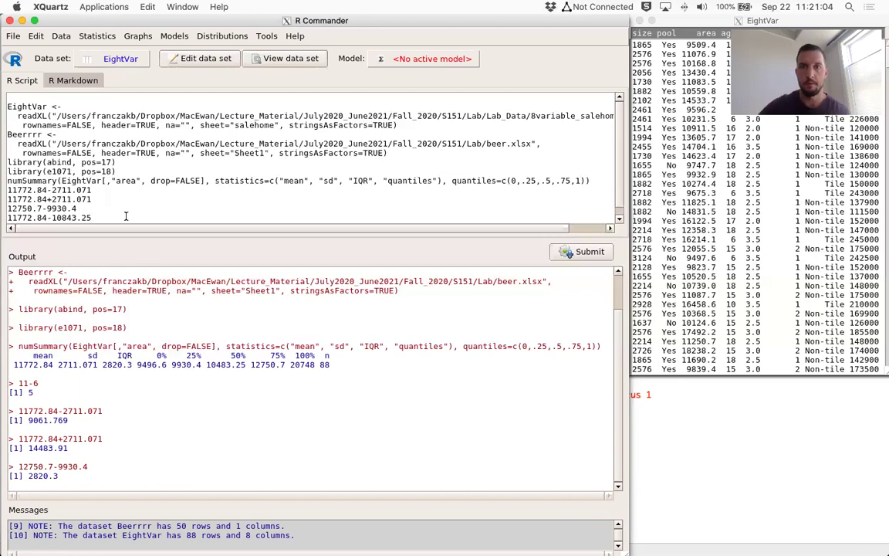
left_click(575, 252)
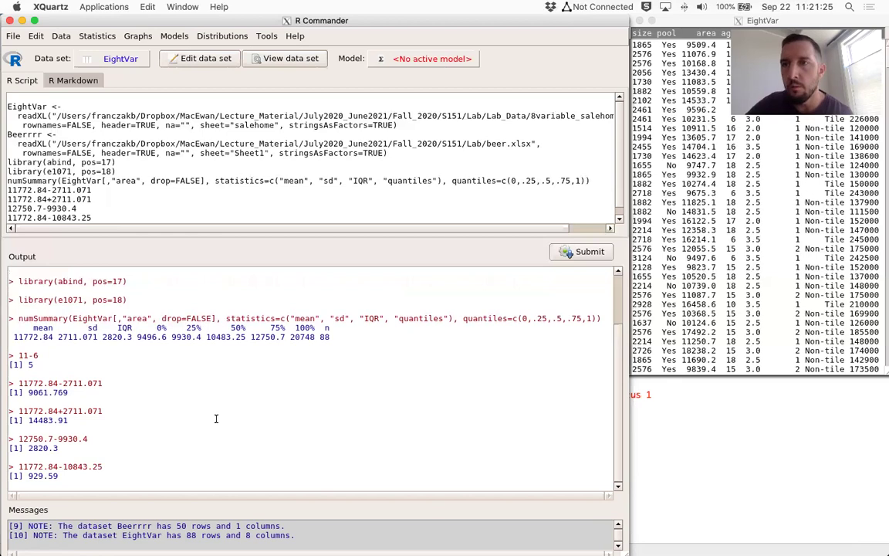
Create a histogram of the area variable with the default options.
left_click(137, 35)
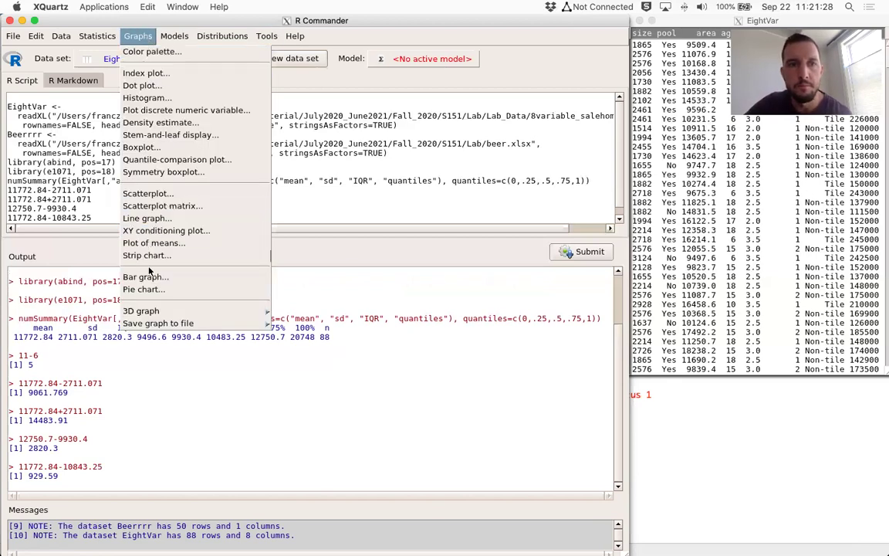
left_click(175, 104)
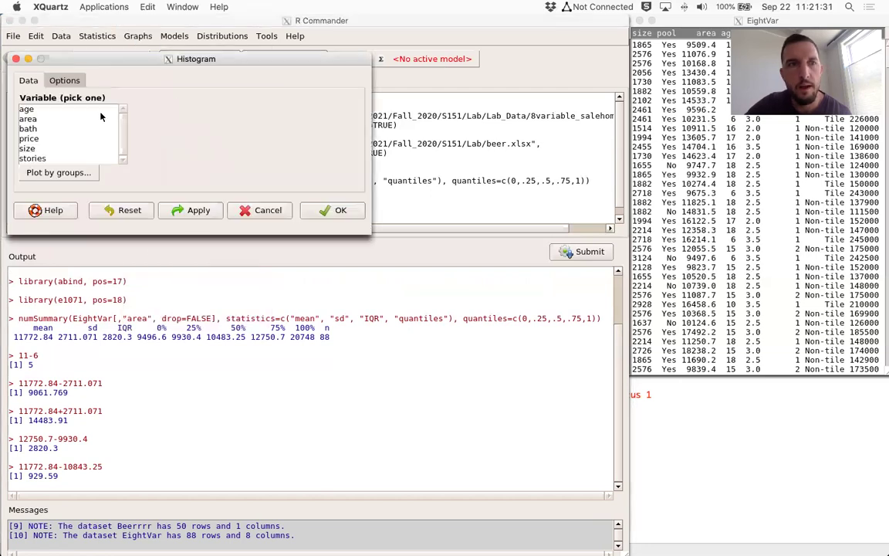
left_click(48, 119)
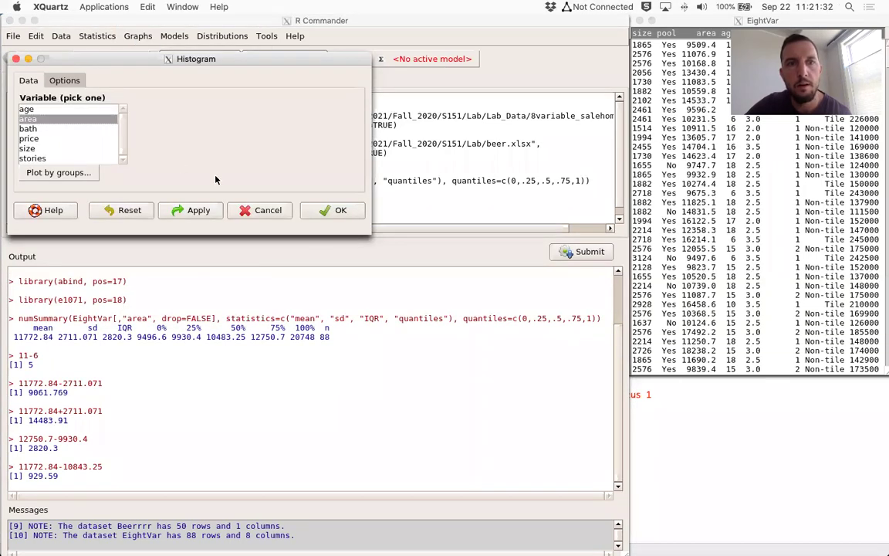
left_click(333, 210)
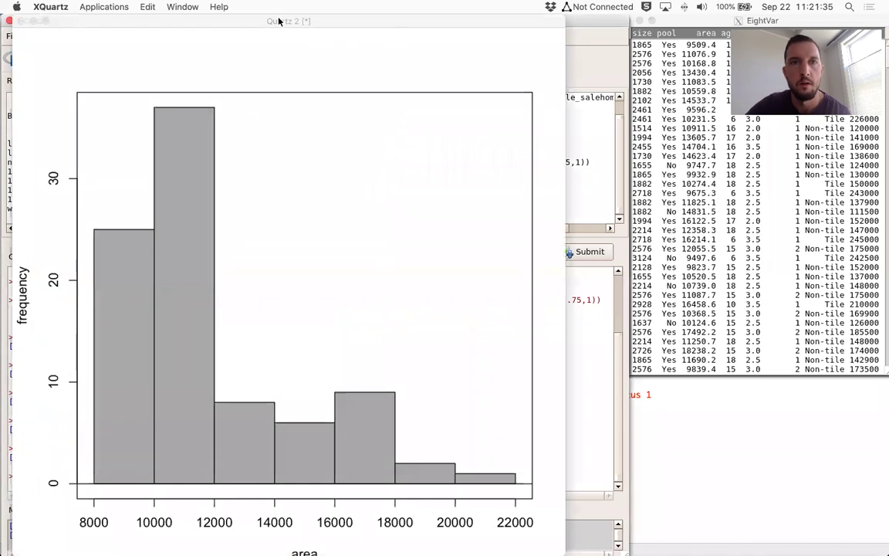
Move the histogram window aside to examine the shape of the area distribution beside the output, and close it.
left_click_drag(280, 20, 479, 31)
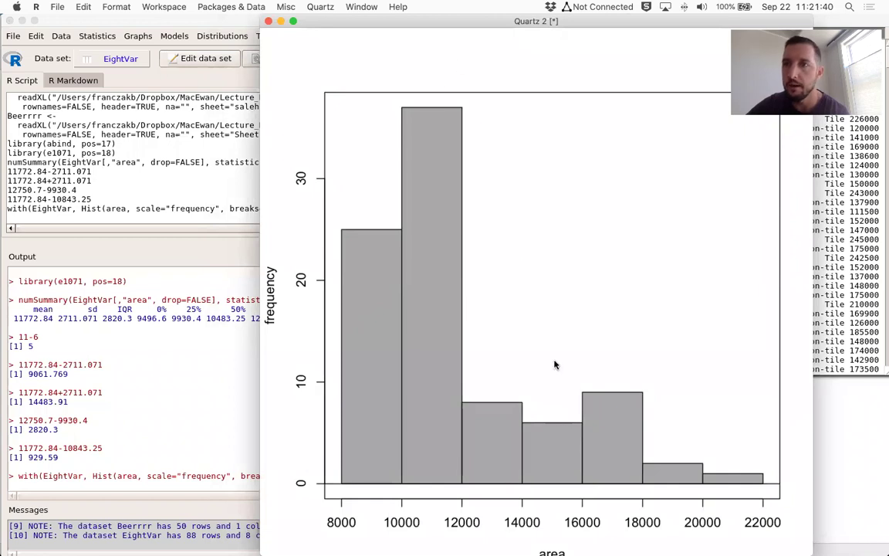
left_click_drag(568, 22, 715, 18)
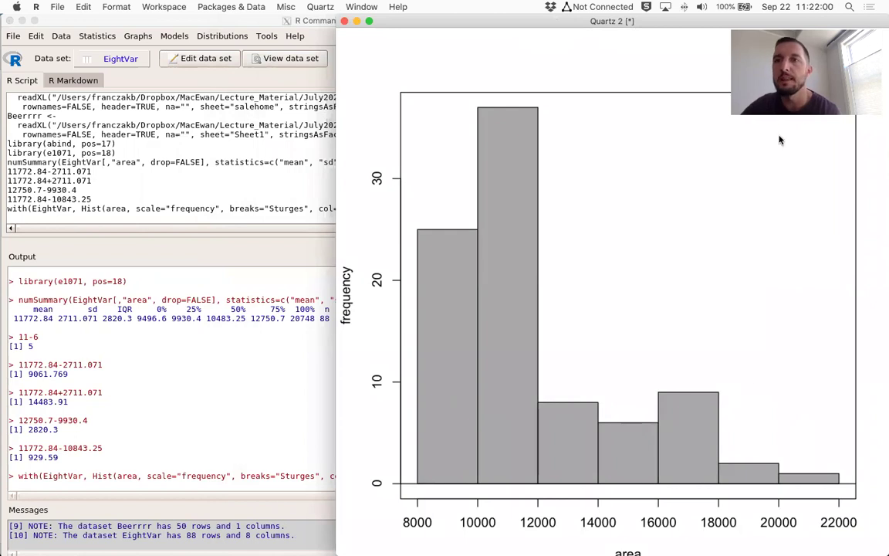
left_click_drag(674, 21, 525, 20)
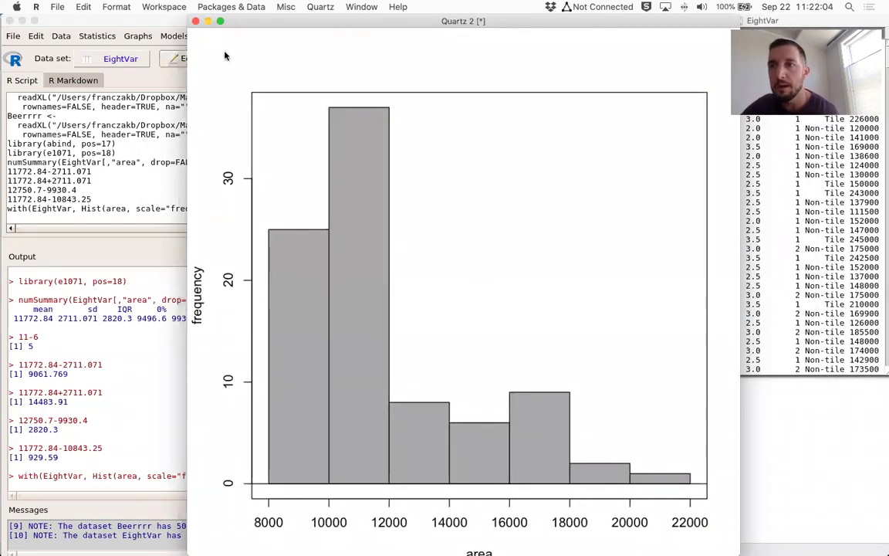
left_click(194, 22)
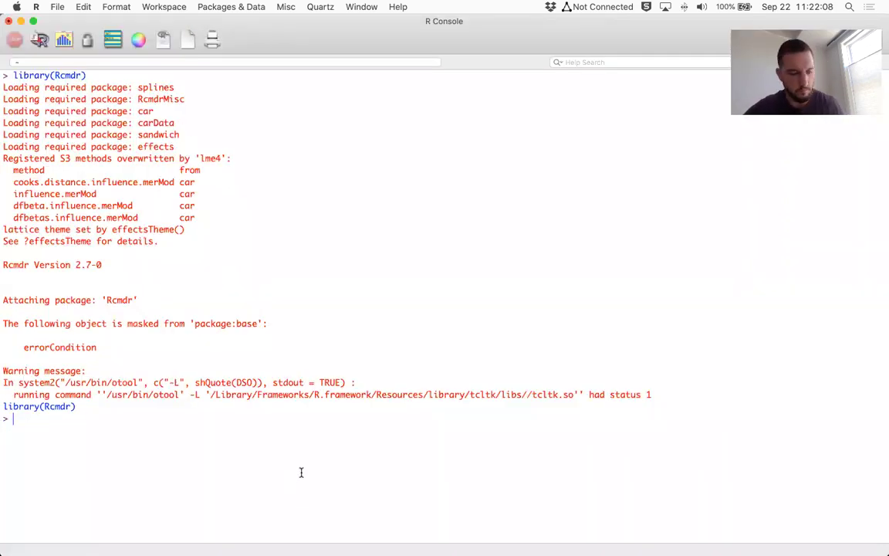
Bring R Commander and the EightVar data window back in front of the R Console.
key("ctrl+Up")
left_click(135, 398)
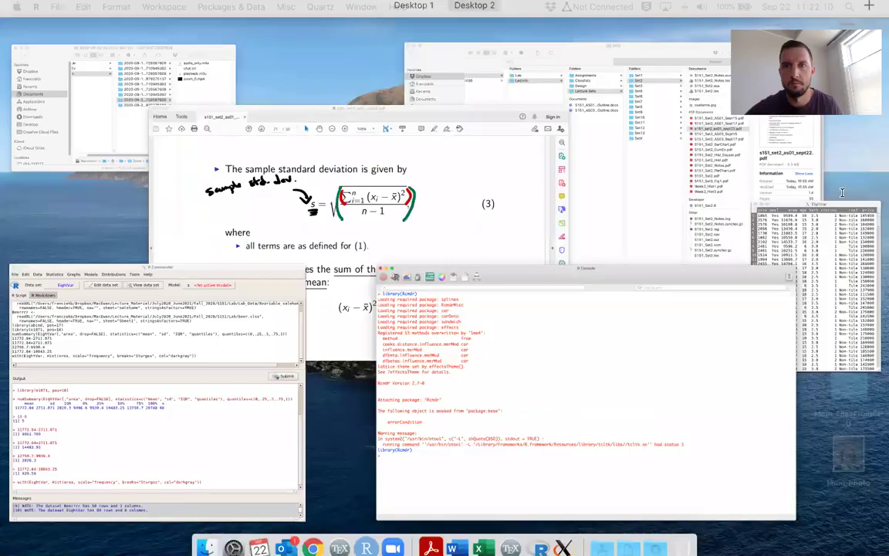
key("ctrl+Up")
left_click(818, 295)
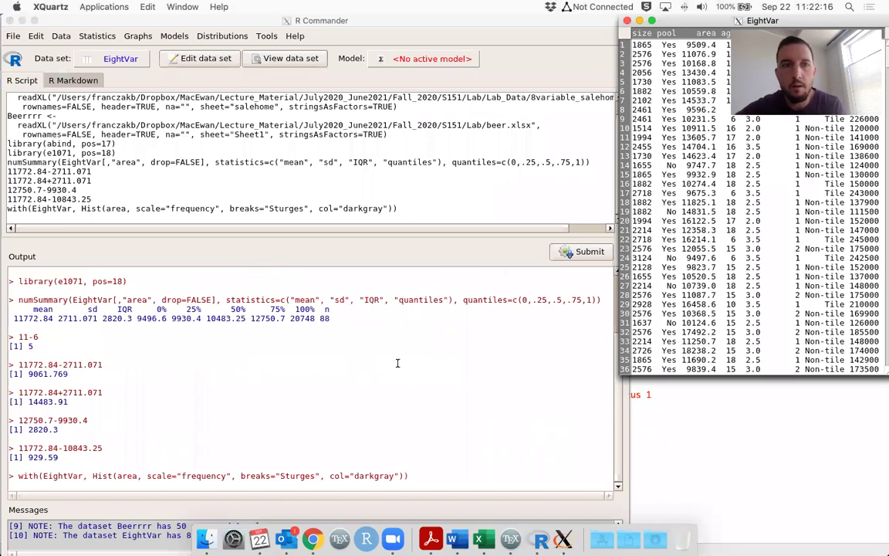
Review the available statistical summary commands, and highlight the 0% to 100% quantile headings in the area summary.
left_click(99, 38)
left_click(102, 39)
mouse_move(116, 52)
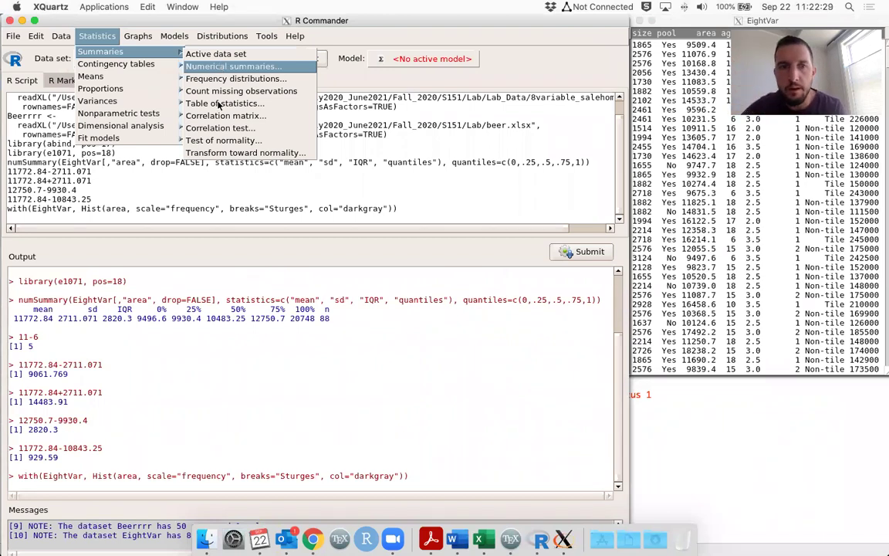
left_click(163, 285)
left_click_drag(157, 310, 317, 310)
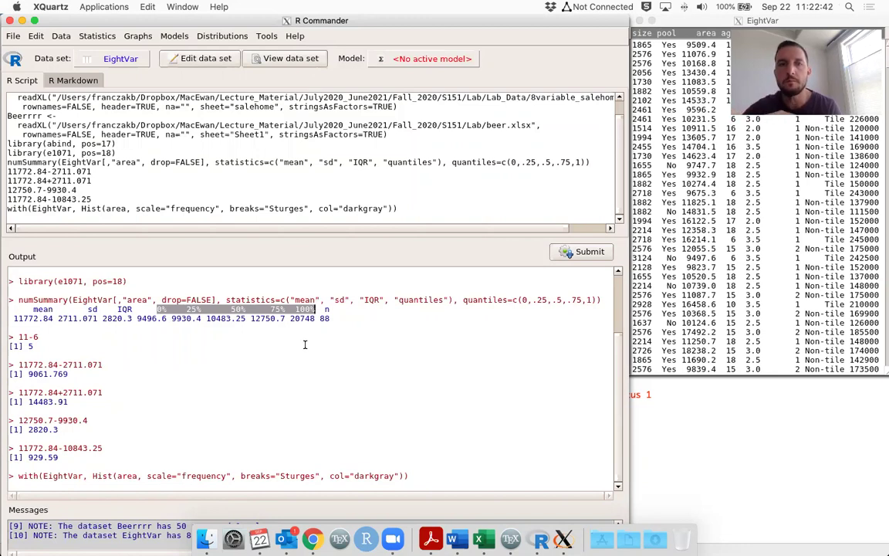
left_click(197, 311)
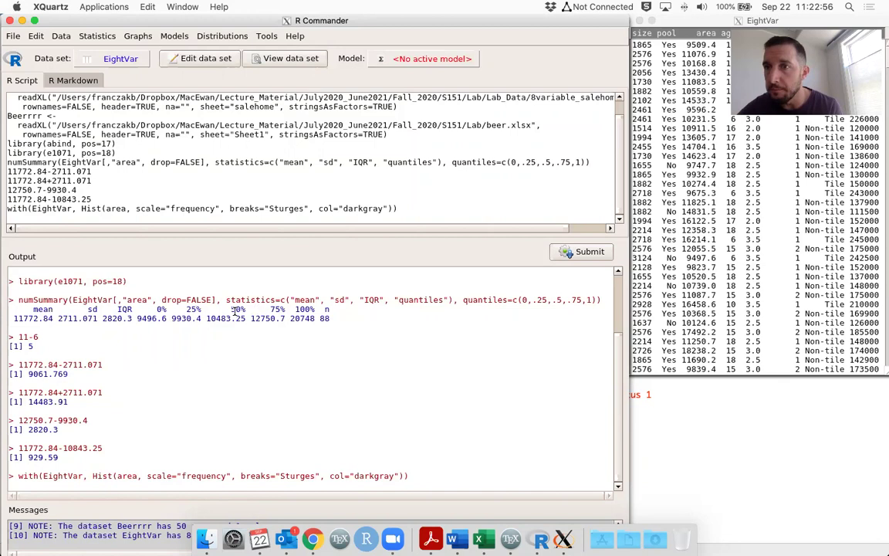
Highlight the 75% heading and the full range of quantile headings from 0% to 100% in the area summary.
left_click_drag(268, 309, 286, 308)
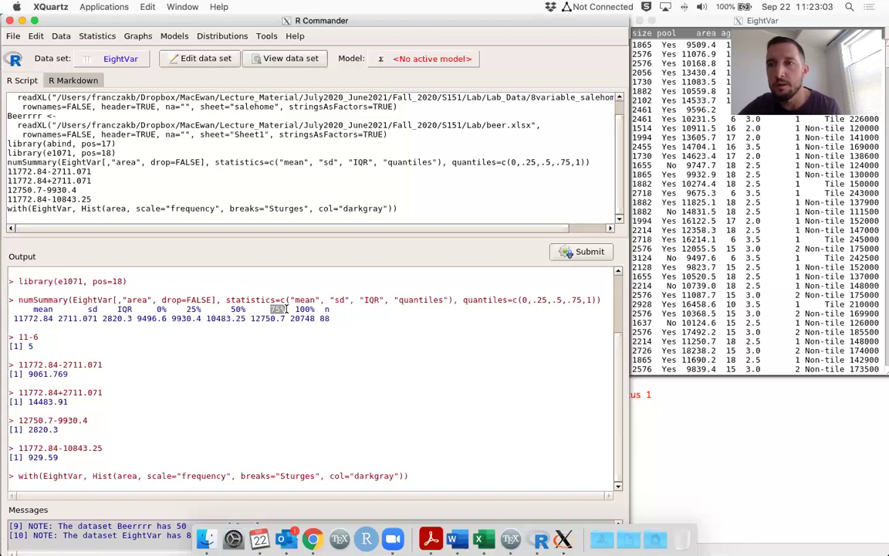
left_click_drag(157, 309, 315, 309)
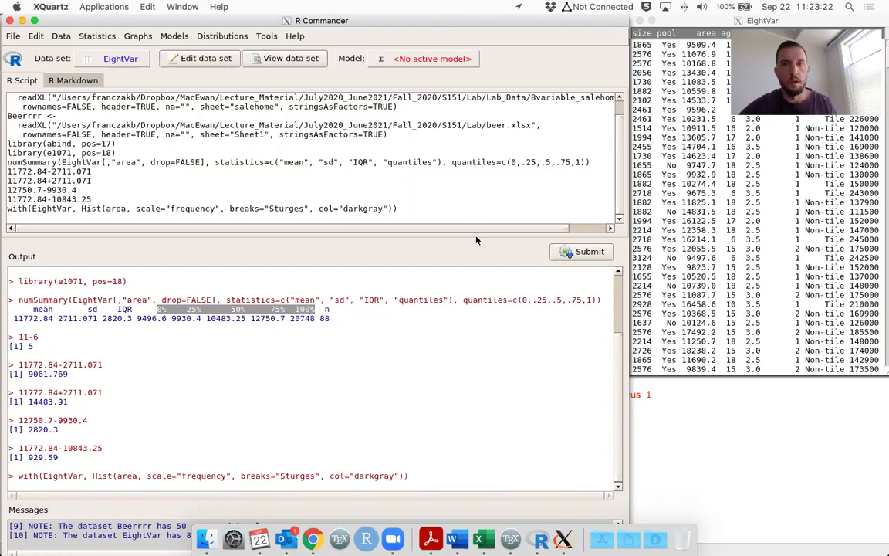
key("ctrl+Up")
left_click(224, 374)
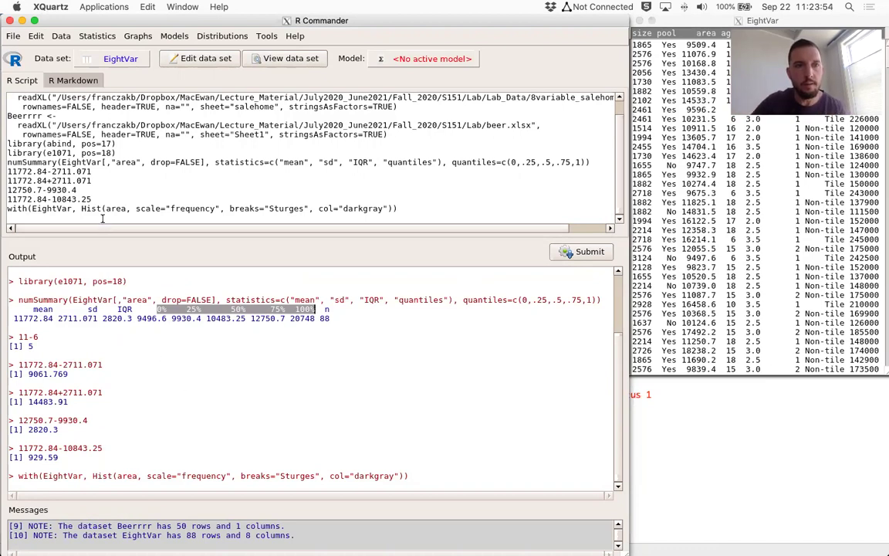
Highlight the mean and the 50% quantile values in the area summary to compare them.
left_click(220, 318)
left_click_drag(10, 318, 54, 318)
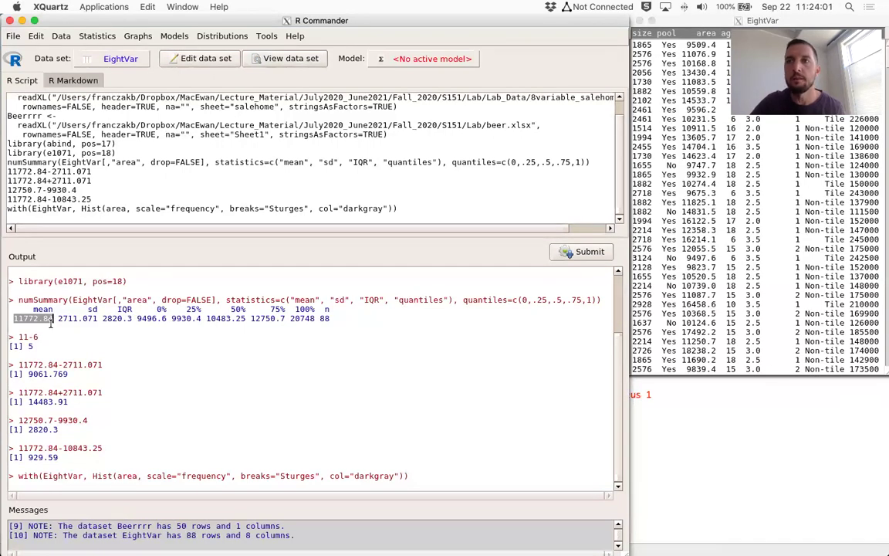
left_click_drag(206, 318, 247, 322)
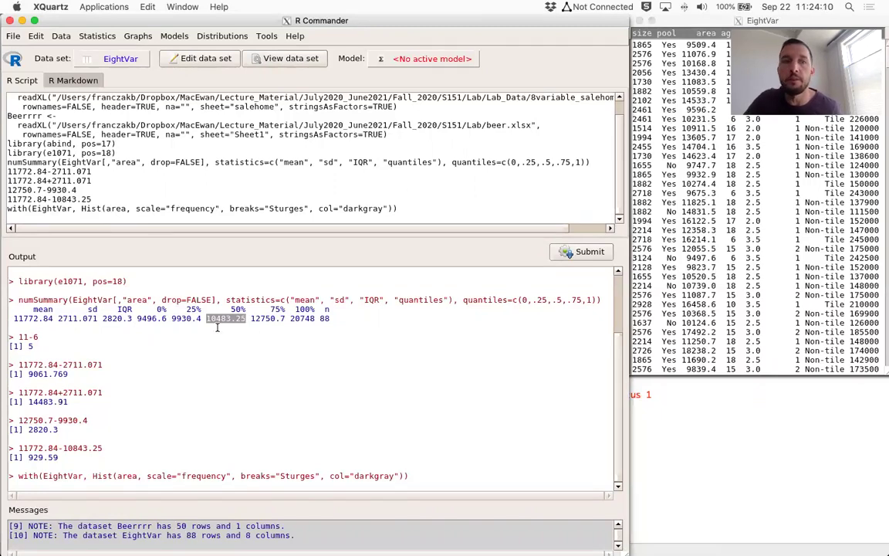
Return to R Commander and create the area histogram again with the default options.
key("ctrl+Up")
key("ctrl+Up")
key("ctrl+Up")
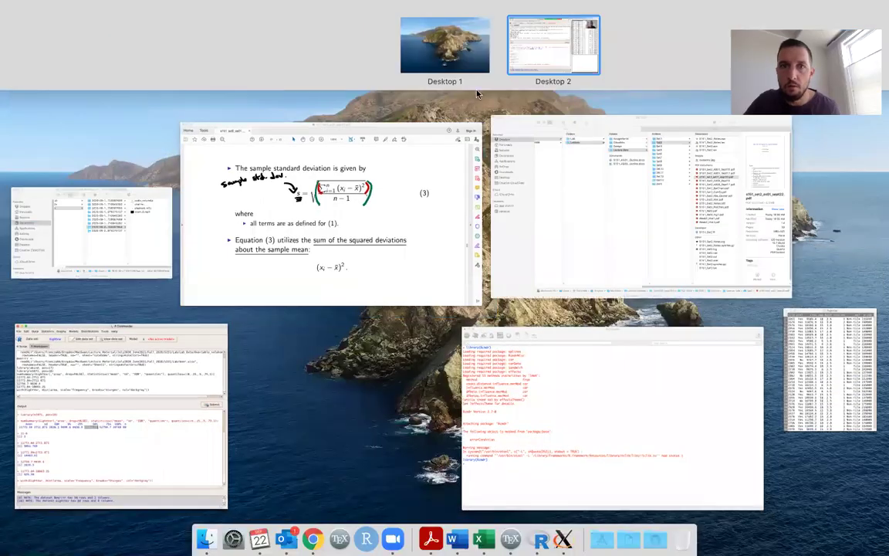
left_click(151, 395)
left_click(137, 36)
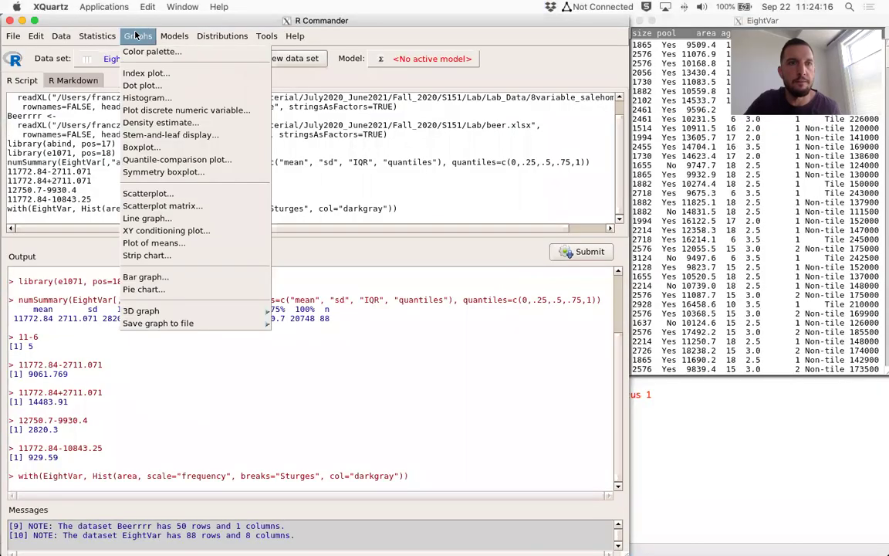
left_click(164, 101)
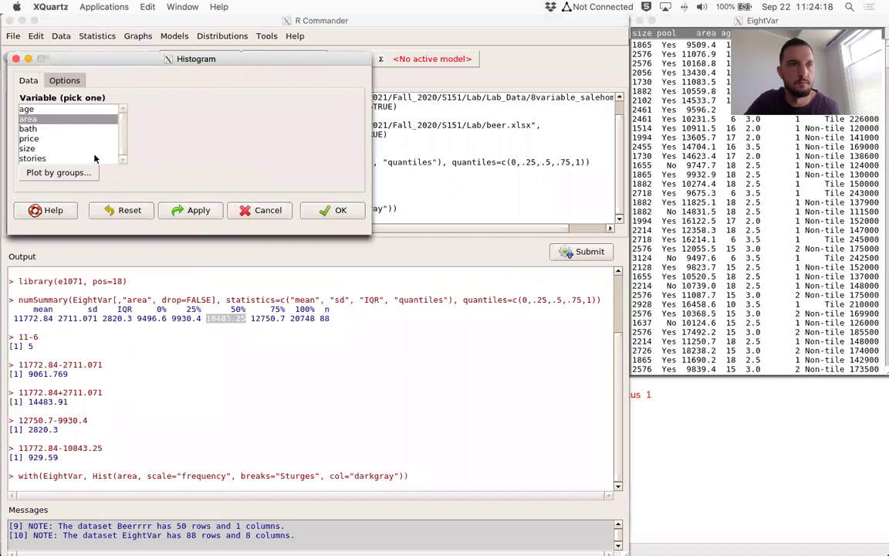
left_click(327, 212)
Move the second area histogram beside the output to examine its skew, and close it.
left_click_drag(272, 22, 599, 17)
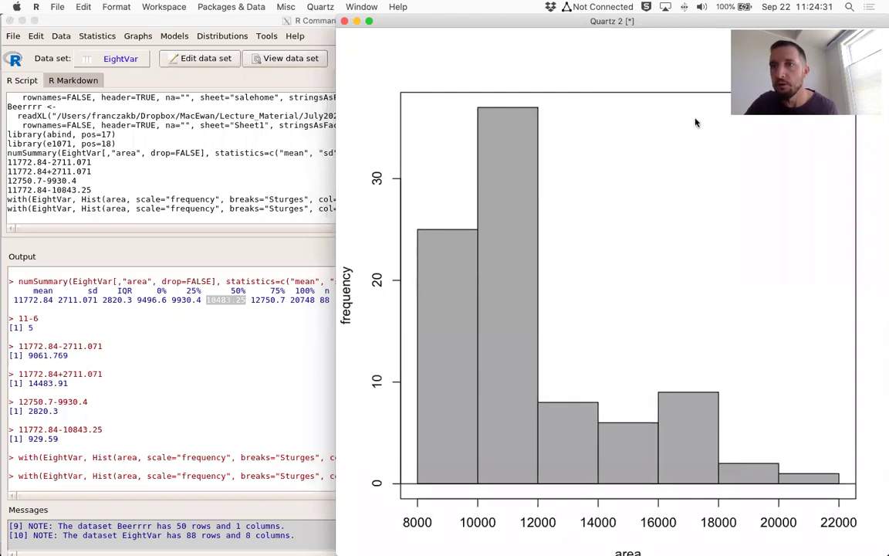
left_click_drag(664, 22, 527, 23)
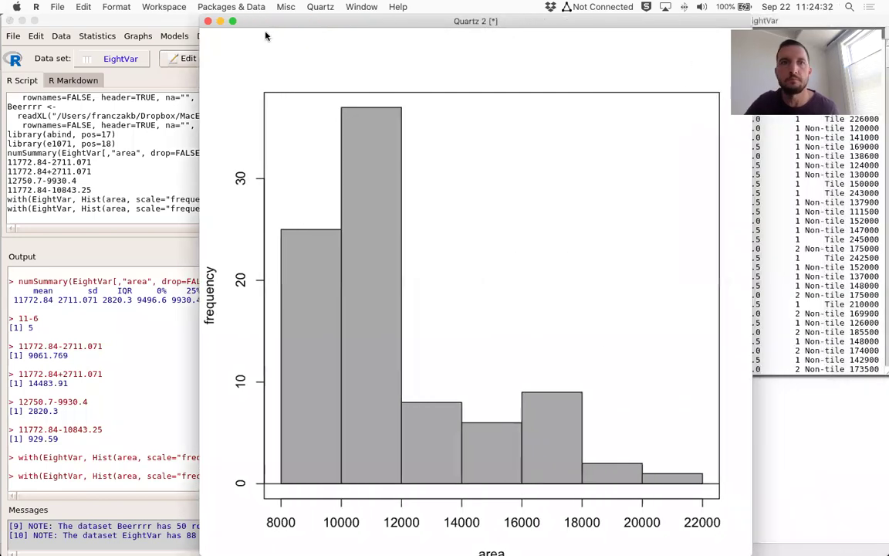
left_click(207, 23)
Bring R Commander and the EightVar data window back to the front.
key("ctrl+Up")
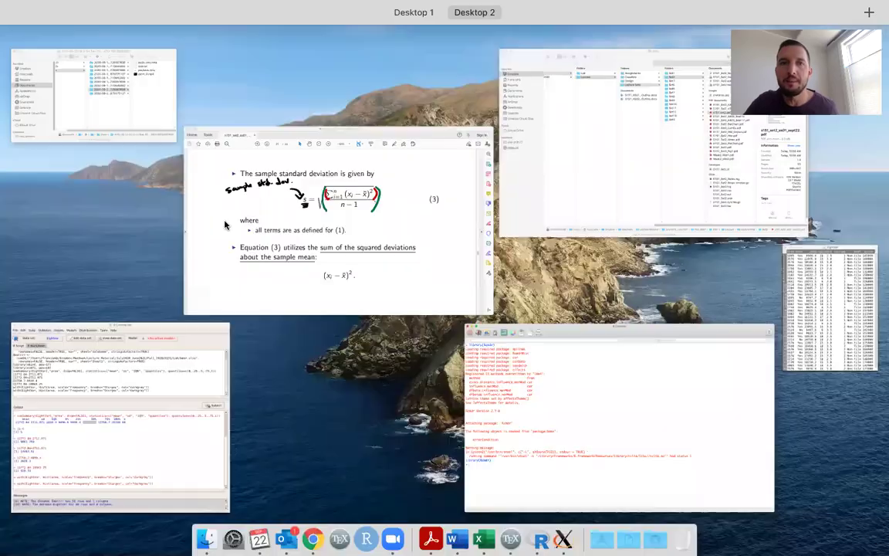
left_click(155, 407)
key("ctrl+Up")
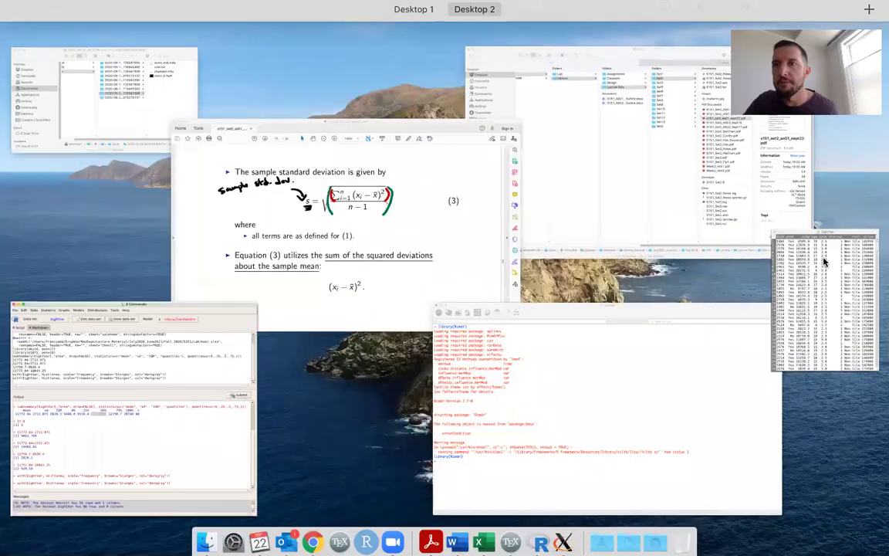
left_click(822, 255)
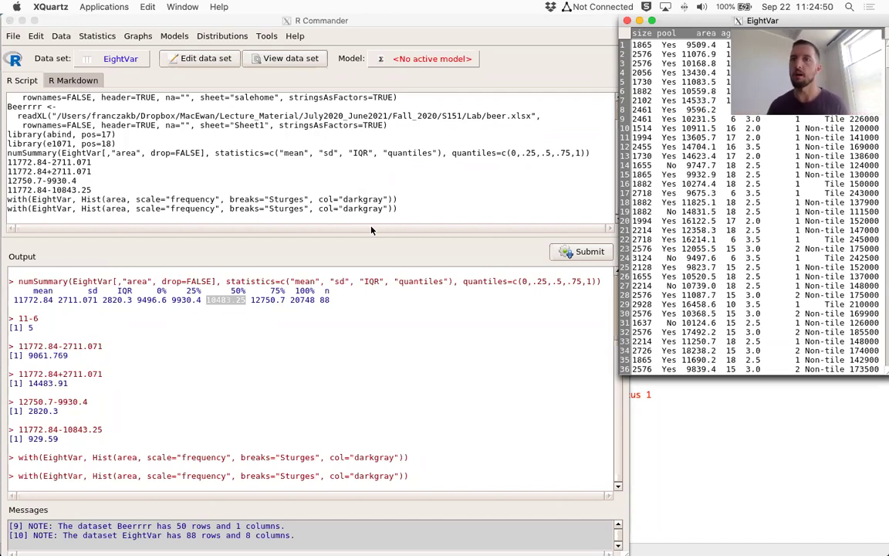
Start a boxplot of the area variable and move its dialog clear of the numerical summary.
left_click(152, 34)
left_click(152, 33)
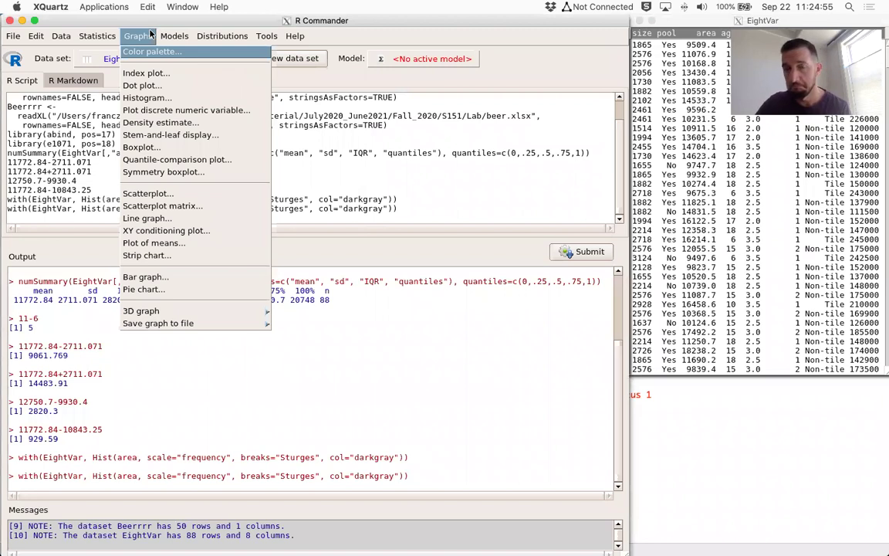
left_click(158, 148)
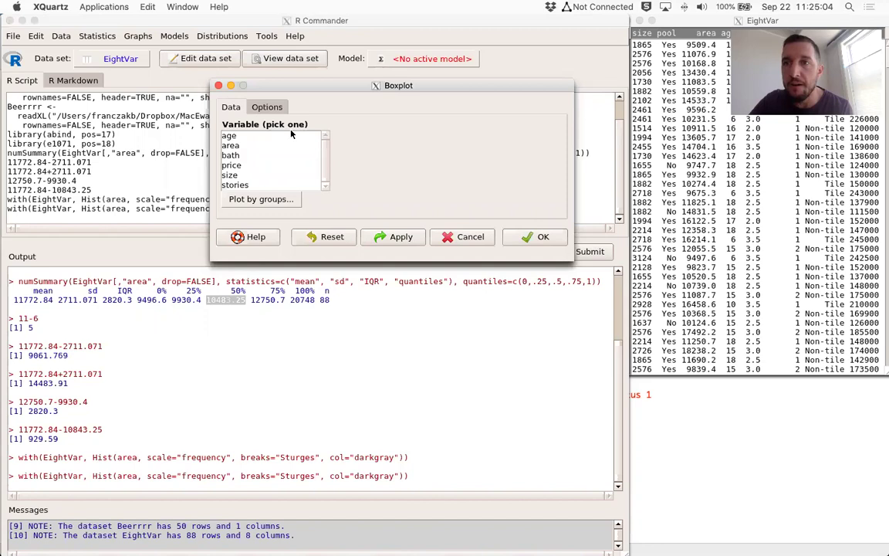
left_click(231, 145)
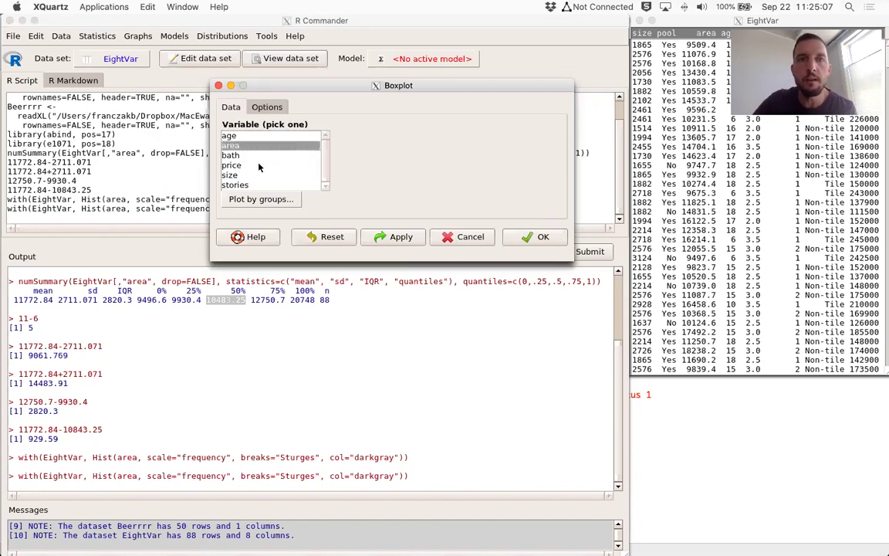
left_click_drag(391, 85, 384, 65)
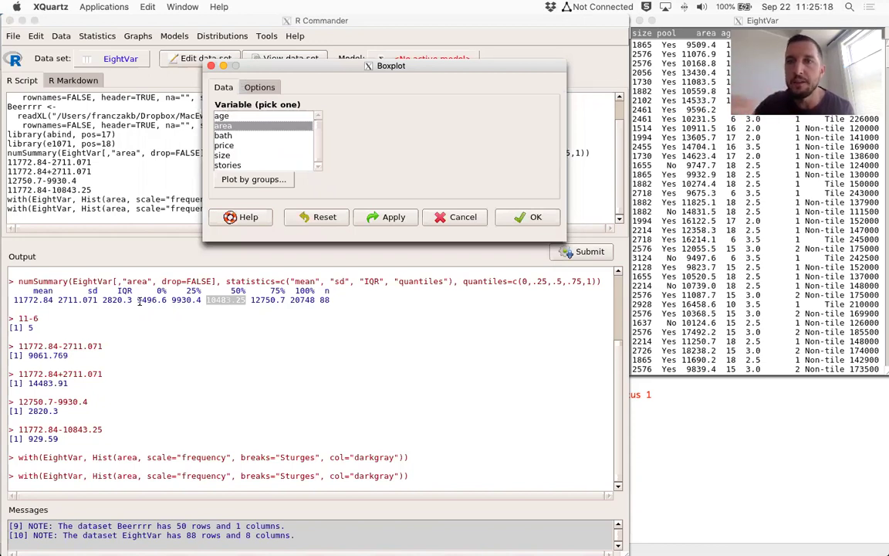
Review the outlier and grouping options, and create the area boxplot with automatic outlier identification and no grouping.
left_click(259, 87)
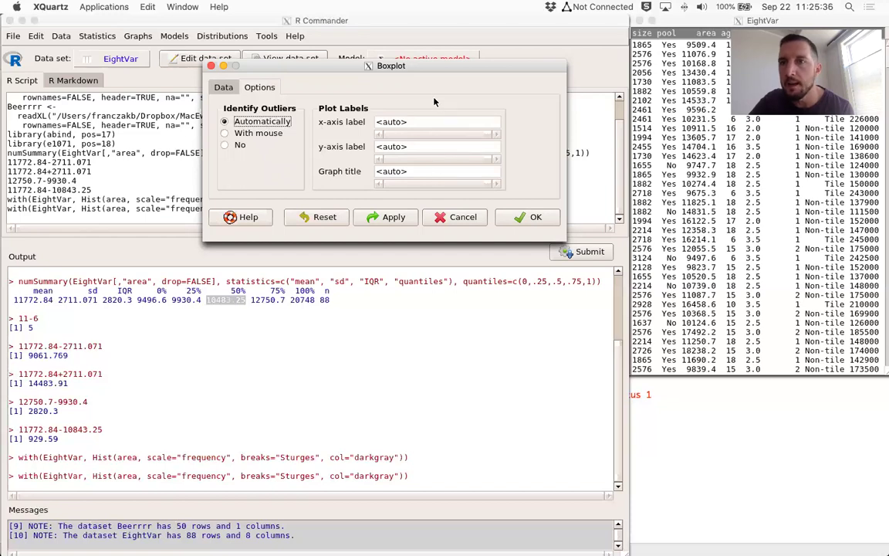
left_click(218, 87)
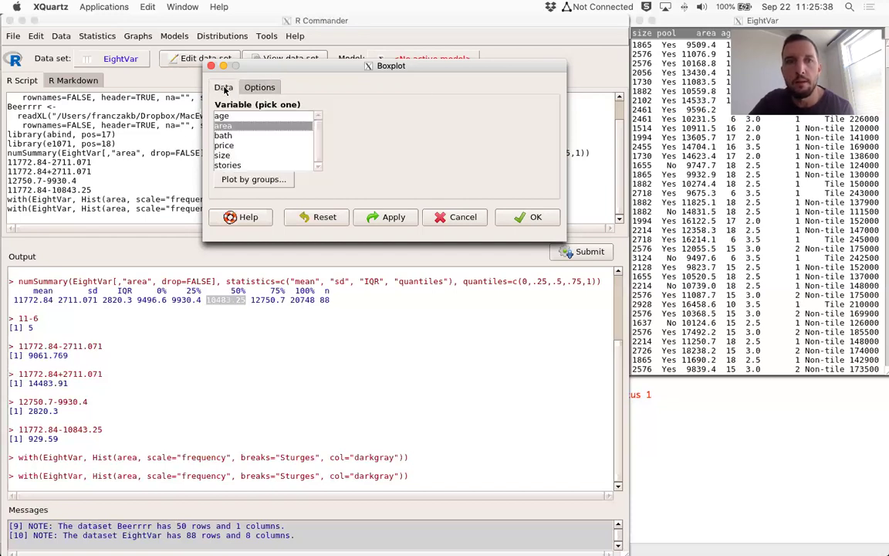
left_click(276, 182)
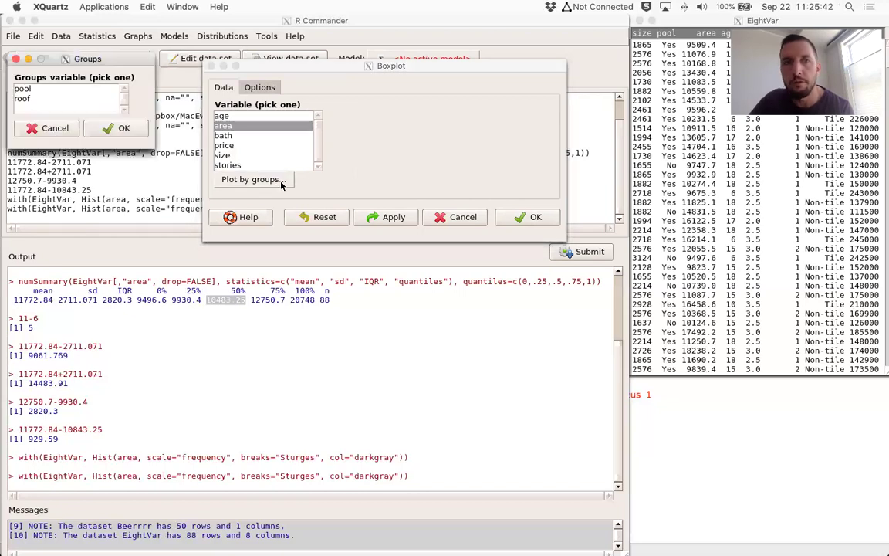
left_click(43, 127)
left_click(541, 219)
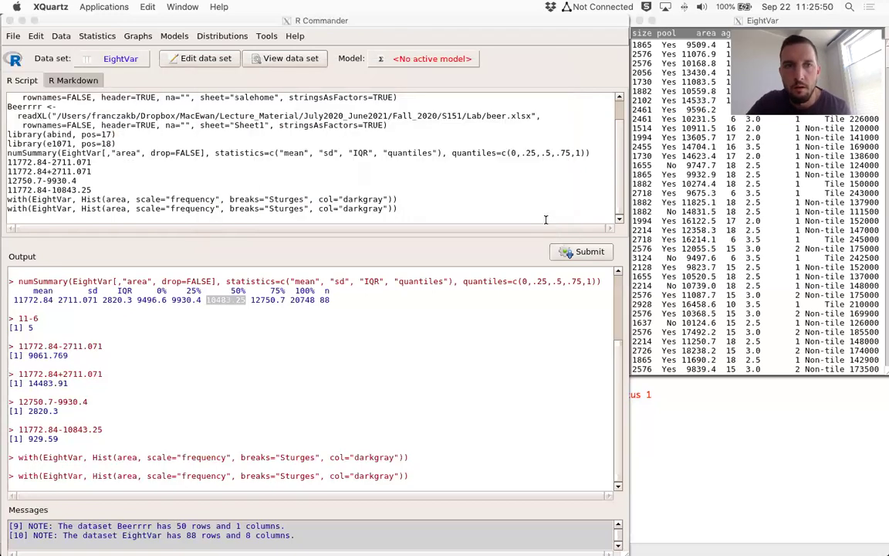
Place the boxplot beside the area summary, widen it slightly, and highlight the 100% heading to compare the quartiles with the plot.
left_click_drag(262, 24, 572, 28)
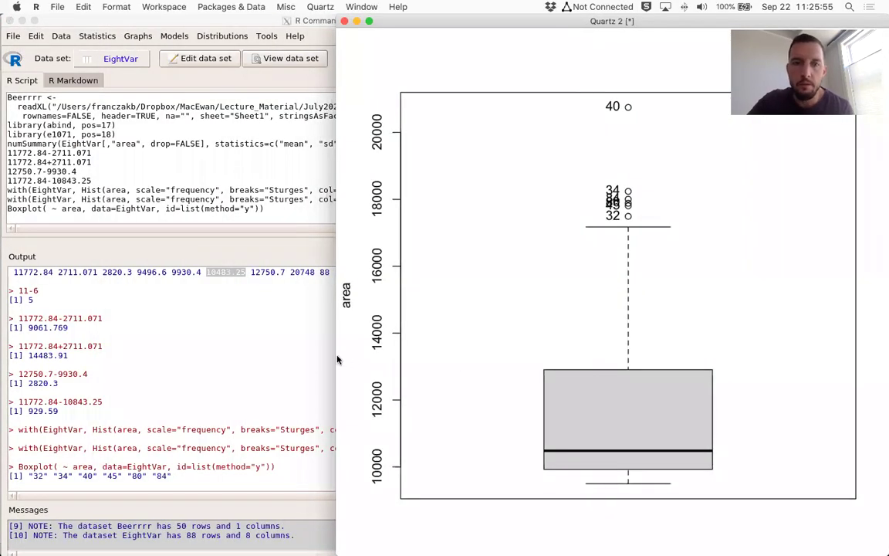
mouse_move(338, 359)
left_mouse_down()
mouse_move(371, 359)
mouse_move(332, 361)
left_mouse_up()
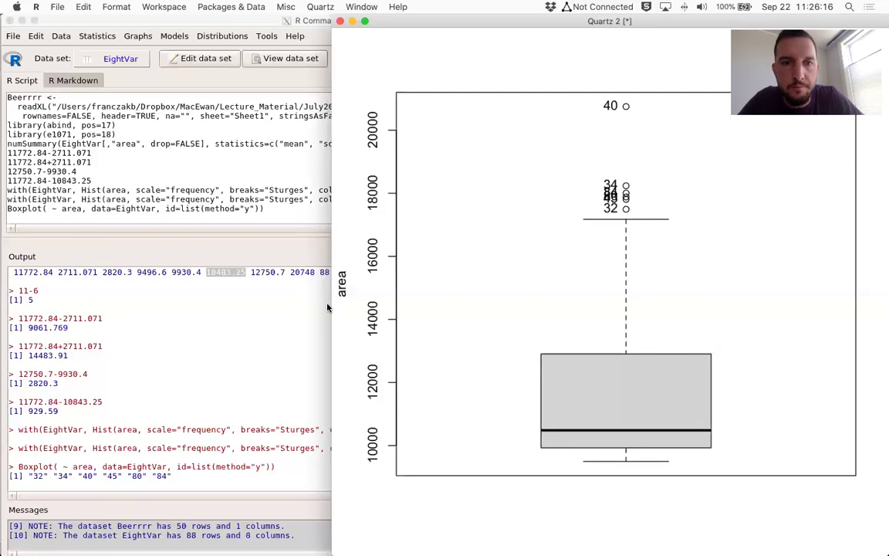
scroll(327, 307, "up", 5)
scroll(327, 304, "down", 3)
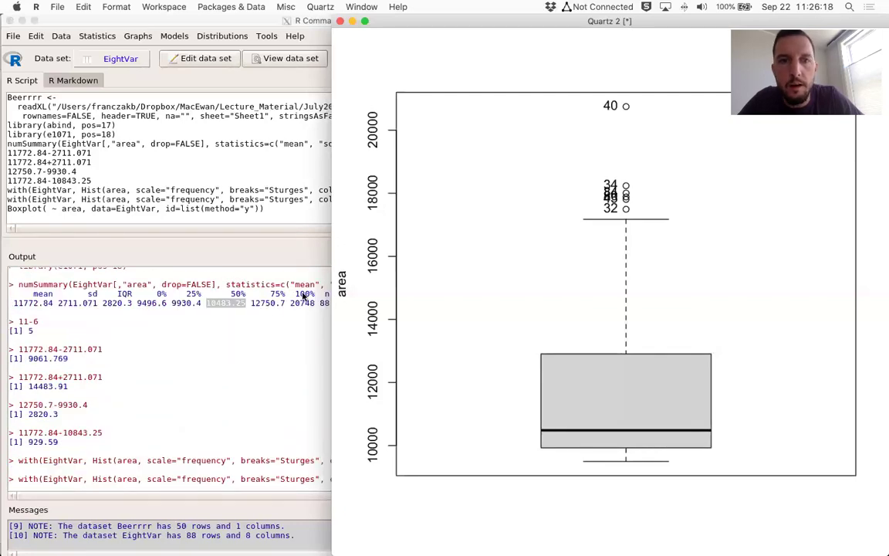
left_click(303, 297)
left_click_drag(296, 294, 316, 293)
left_click(649, 257)
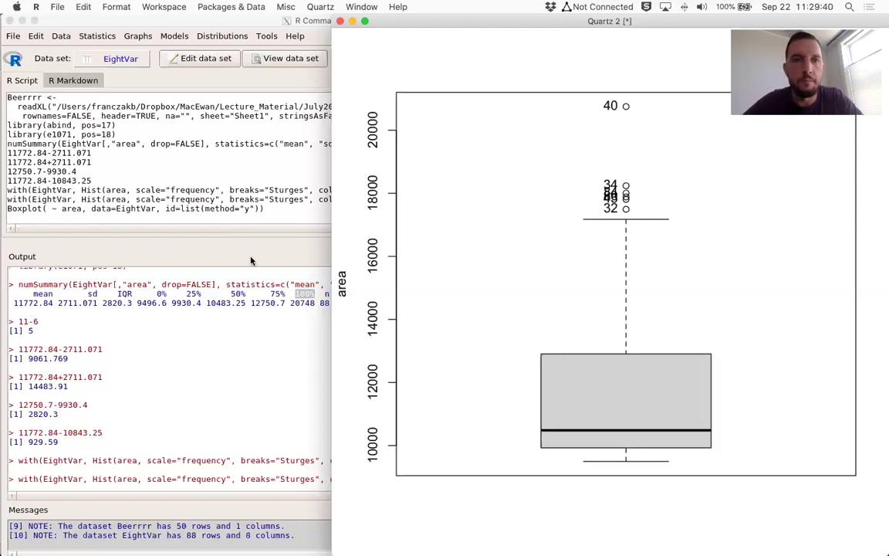
Narrow the boxplot window to uncover the script, and compute the upper outlier fence as 12750.7+(1.5*2820.3).
left_click_drag(333, 218, 629, 251)
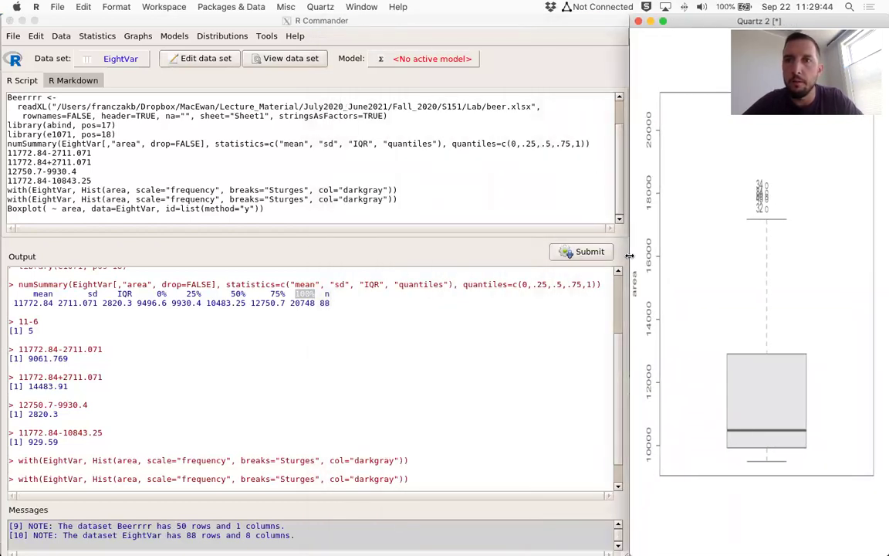
left_click(219, 201)
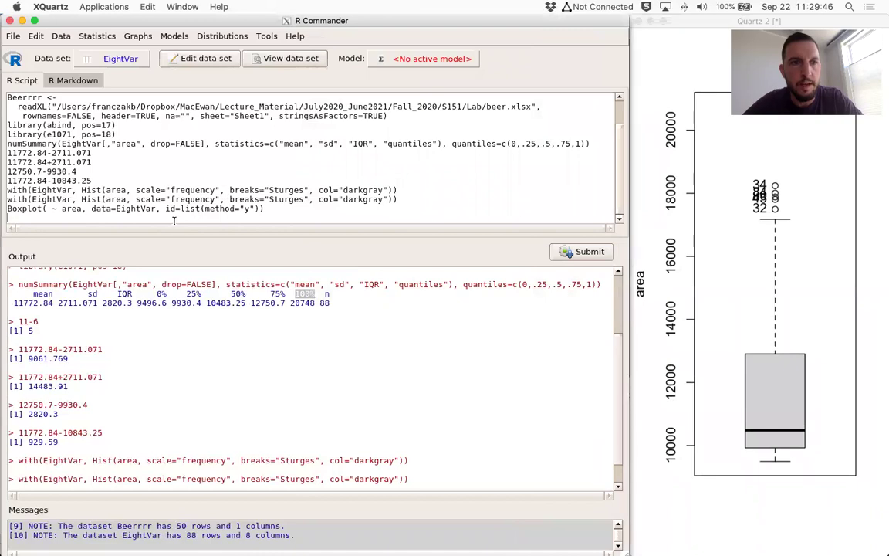
type("12")
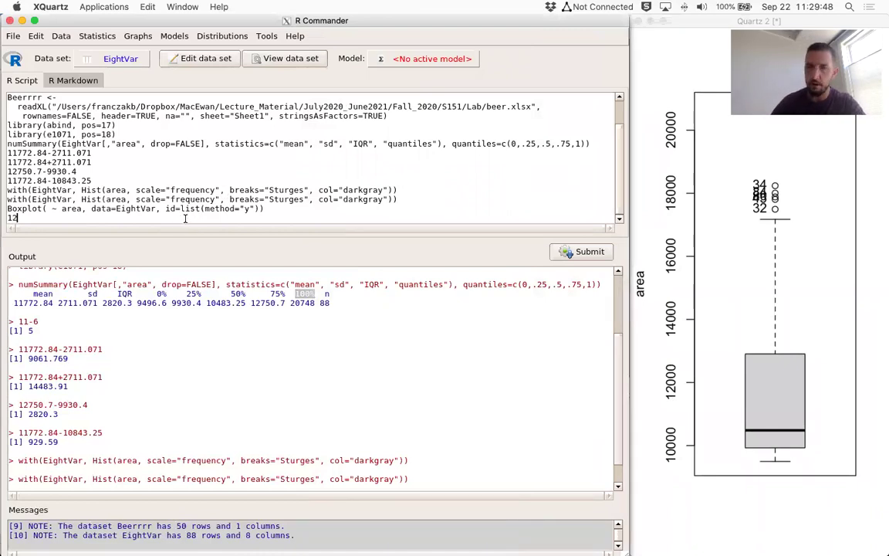
type("750.7-")
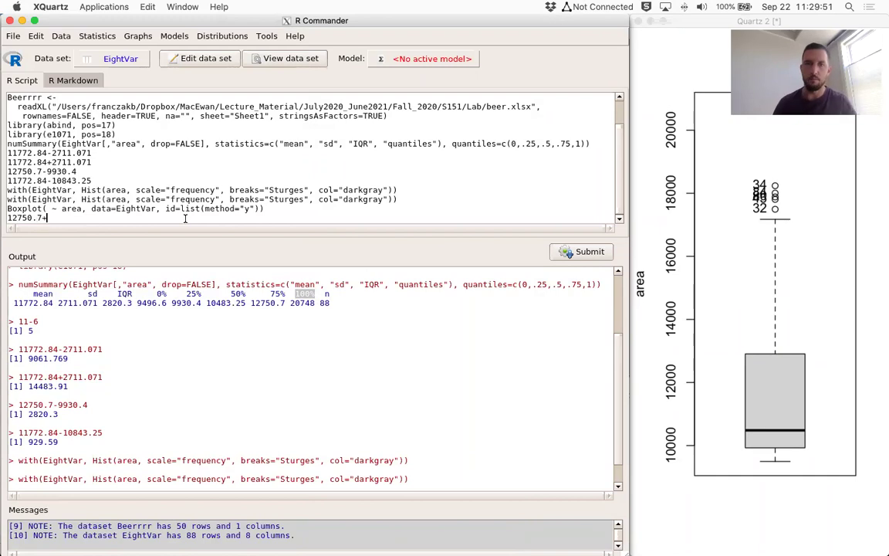
key("BackSpace")
type("+")
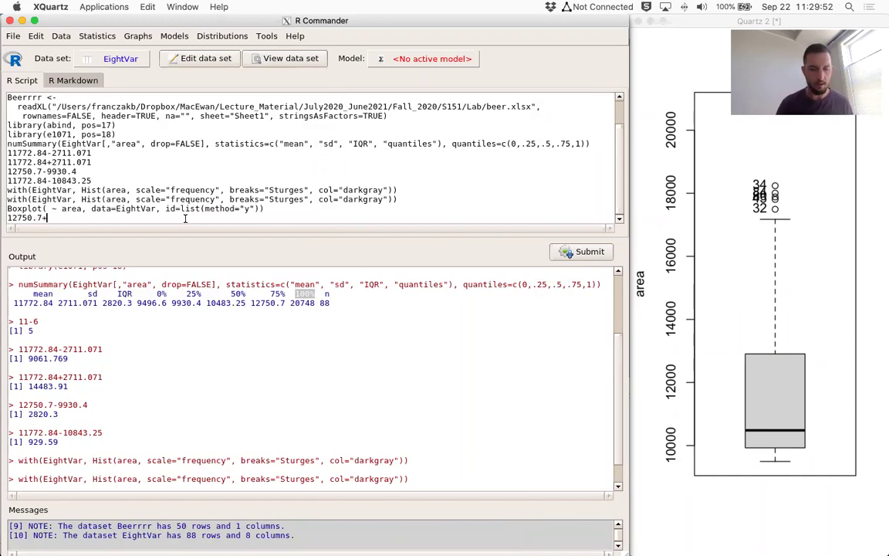
type("(1.5*")
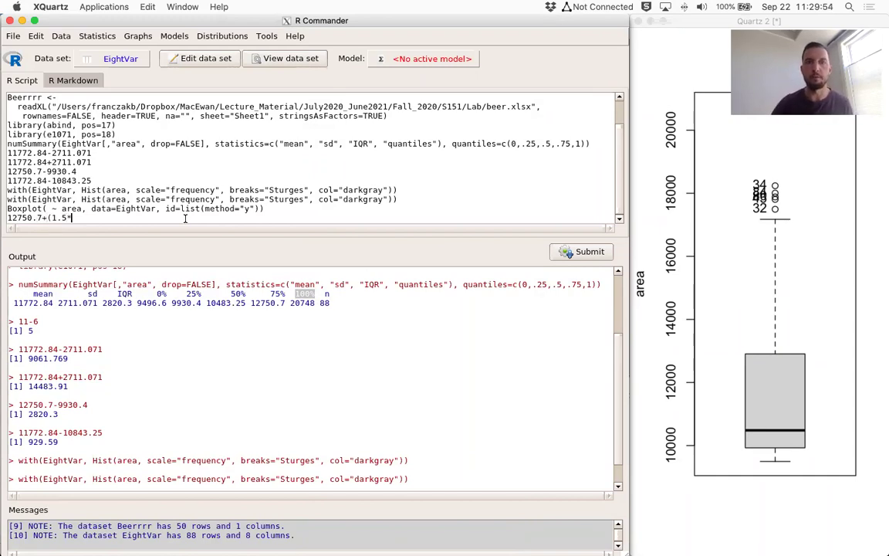
type("2820.3)")
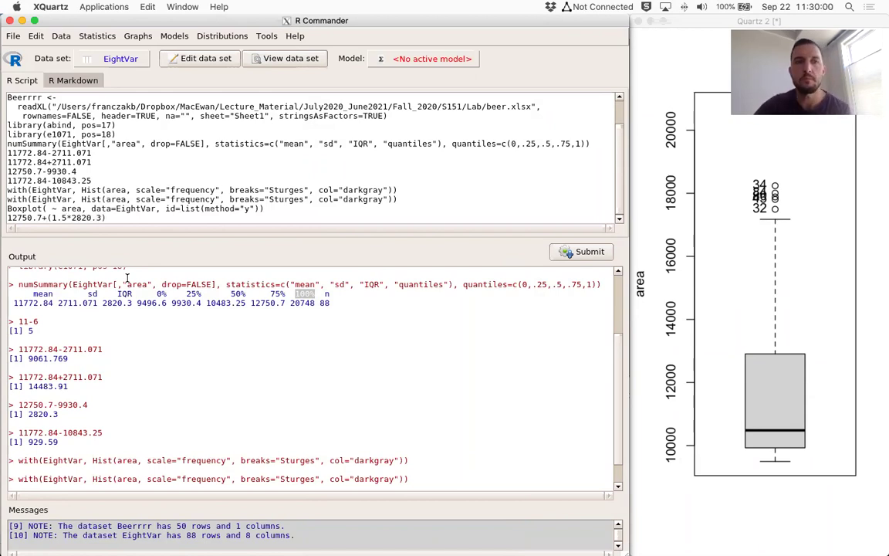
left_click(596, 253)
Highlight the computed upper fence, widen the boxplot window to compare it with the outliers, and return to R Commander.
left_click_drag(26, 476, 75, 476)
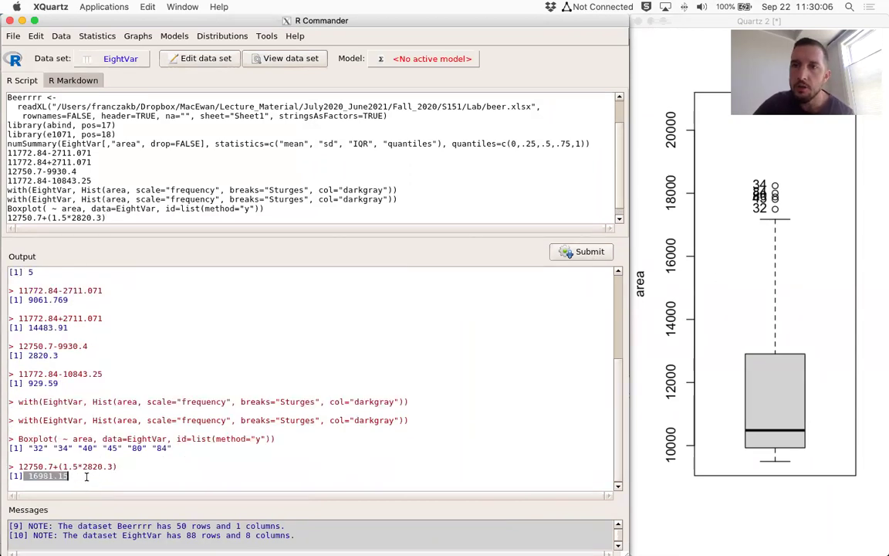
left_click(823, 210)
key("ctrl+alt+Right")
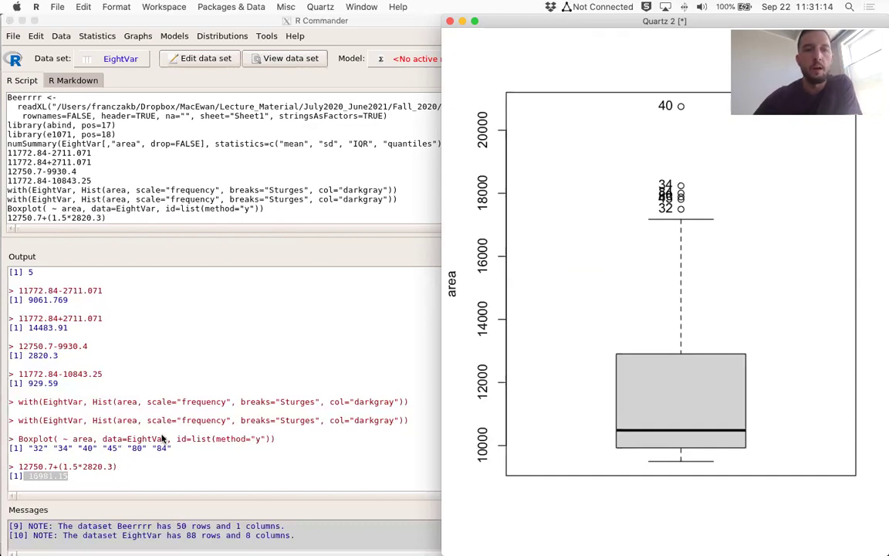
left_click(189, 403)
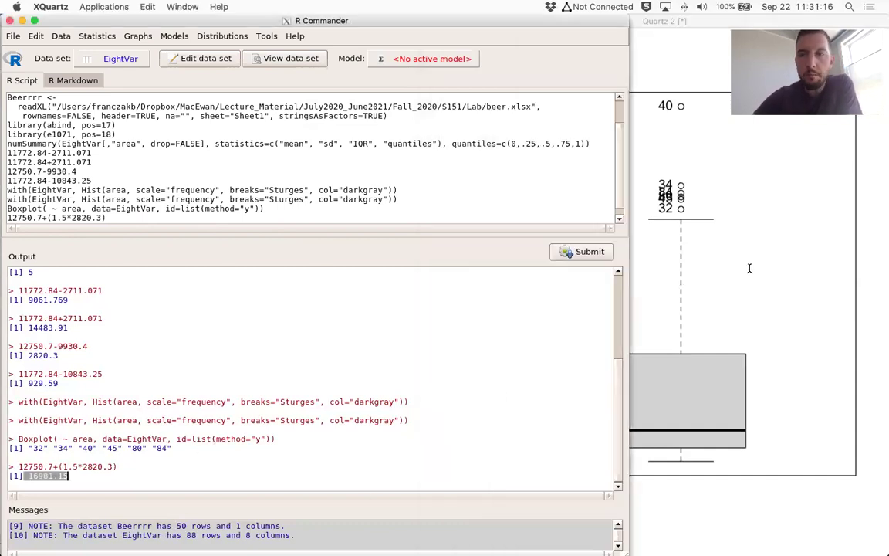
Compare the boxplot's outliers with the upper fence, highlighting the 1.5 multiplier in the script and the computed fence in the output.
left_click(749, 268)
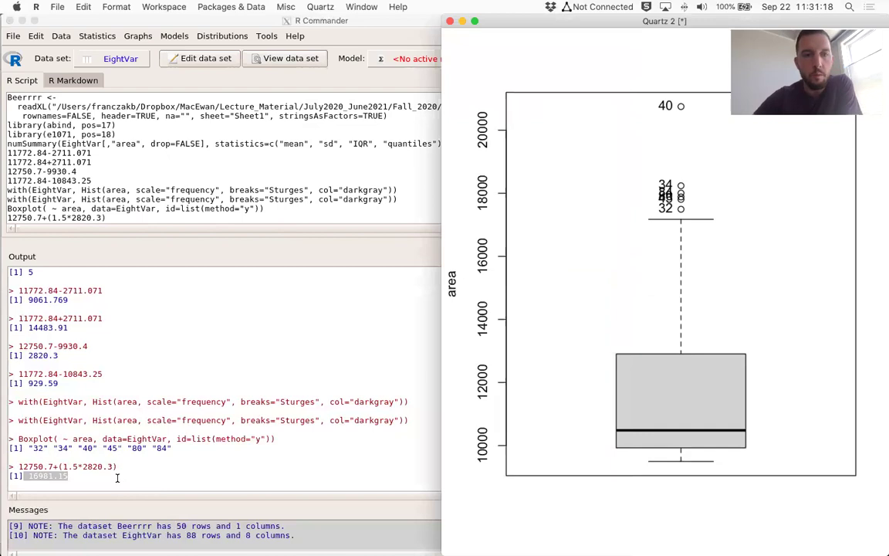
left_click(119, 476)
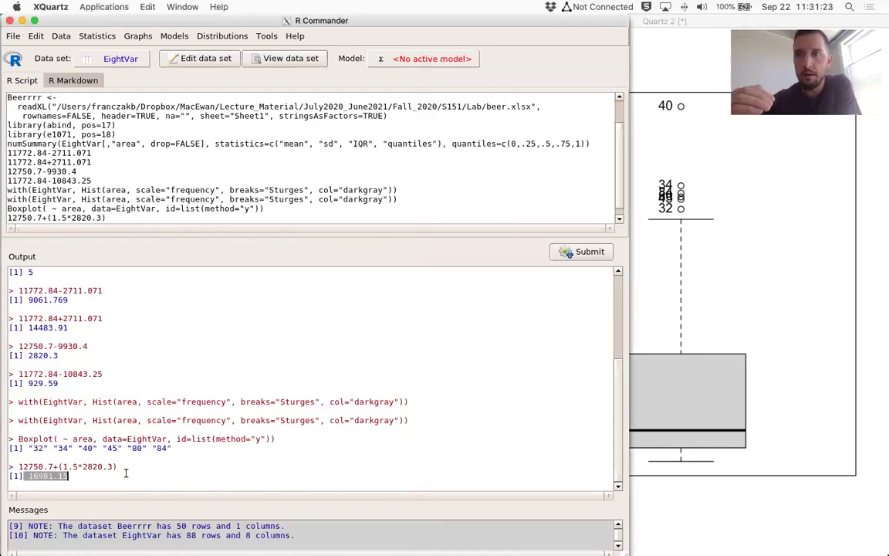
left_click(118, 475)
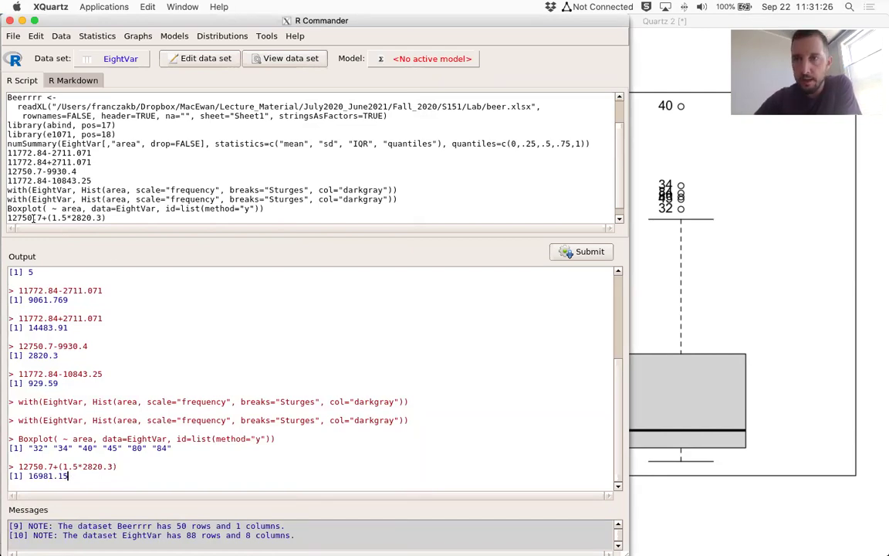
left_click_drag(50, 218, 75, 219)
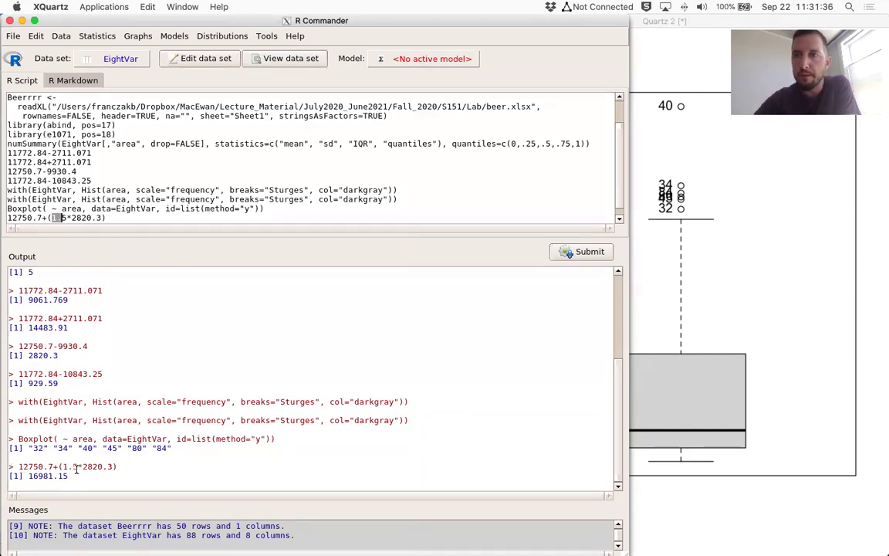
left_click_drag(28, 475, 47, 475)
left_click_drag(60, 476, 68, 476)
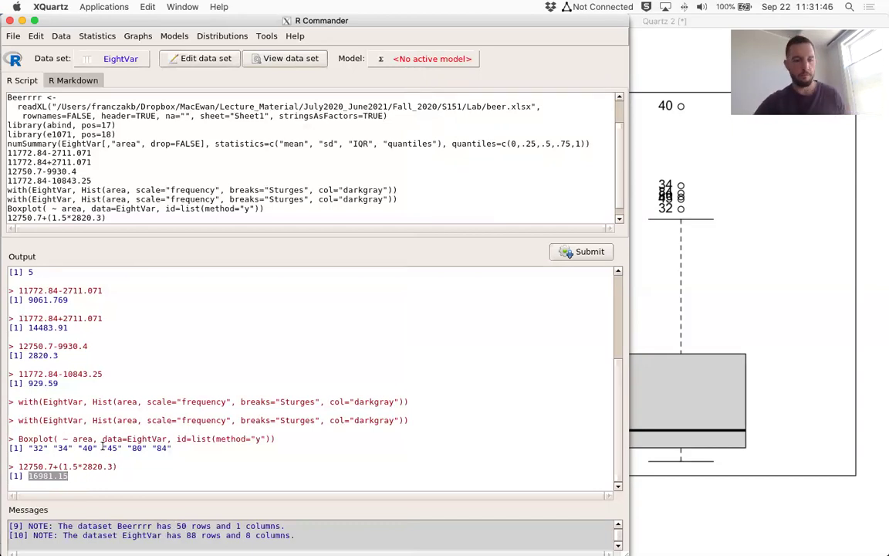
Highlight the area values of rows 32 and 34 in the EightVar data viewer to check the flagged outliers, and return to the boxplot.
key("ctrl+Up")
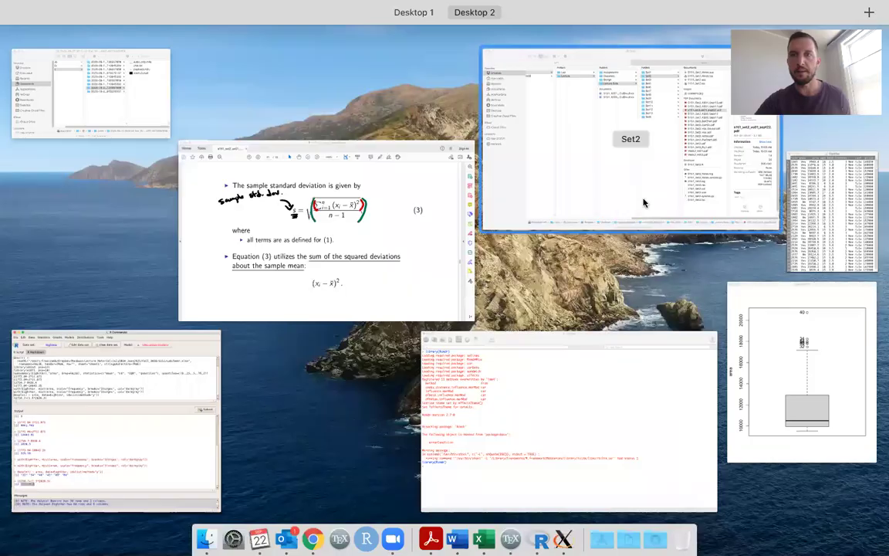
left_click(802, 214)
scroll(685, 122, "up", 5)
scroll(687, 122, "down", 6)
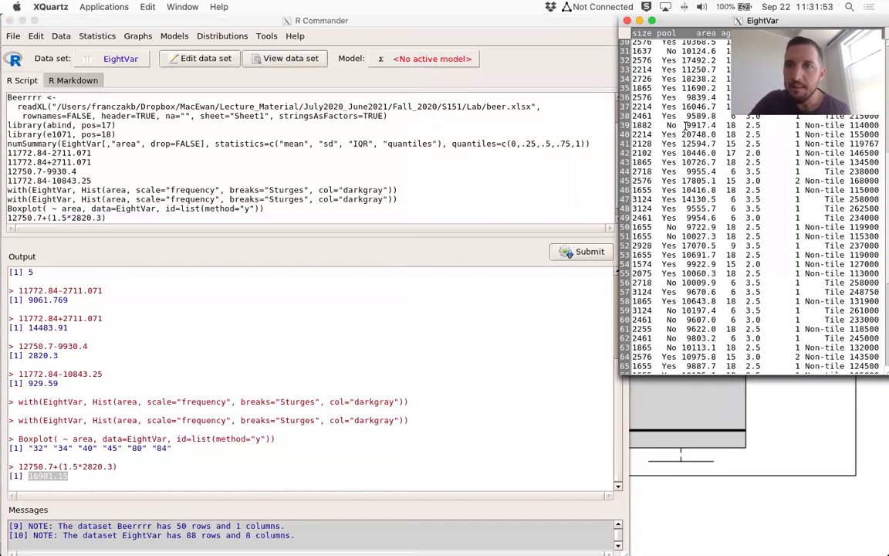
double_click(684, 78)
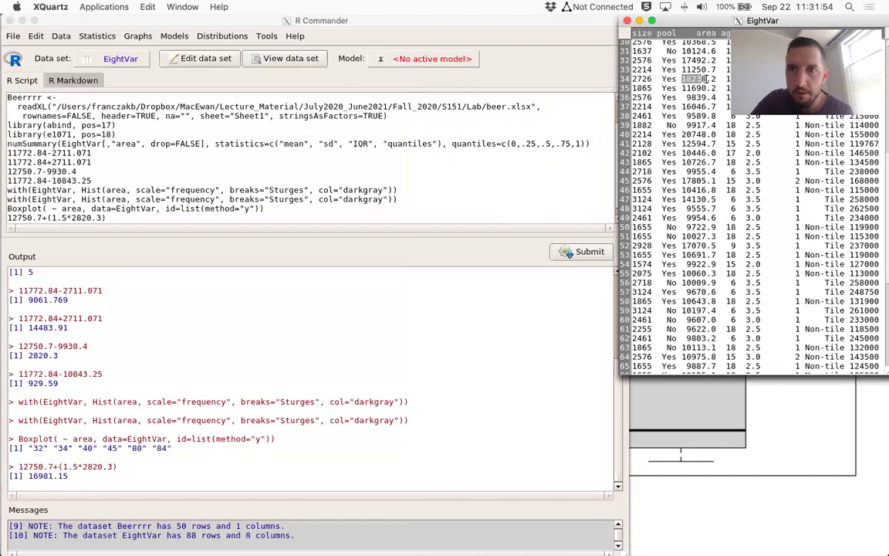
double_click(699, 60)
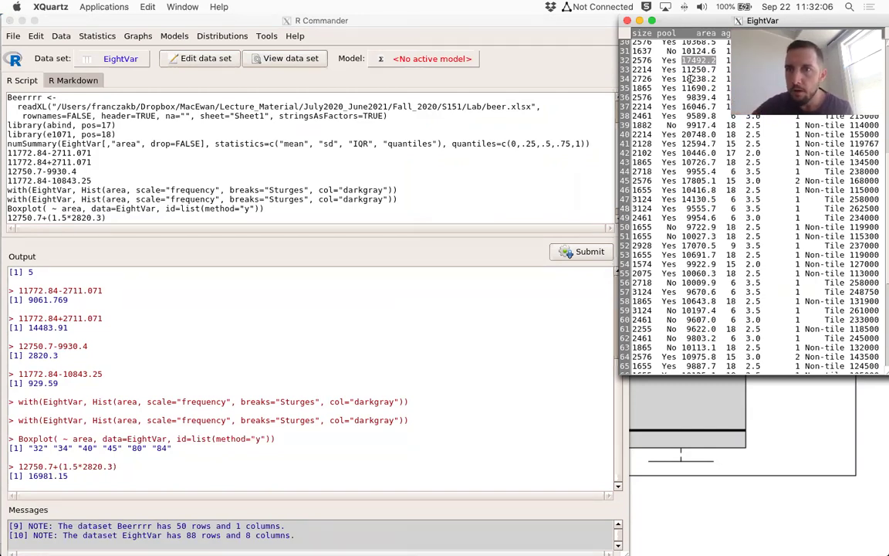
left_click_drag(682, 79, 719, 80)
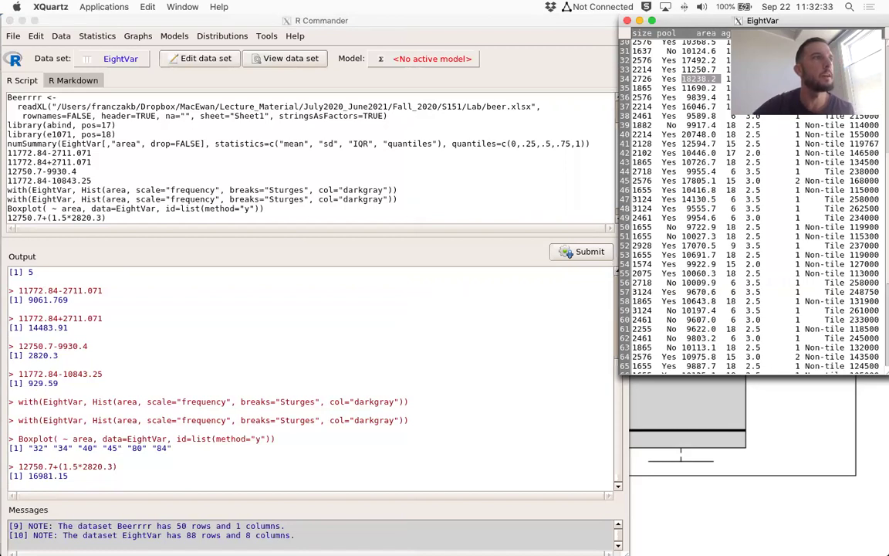
left_click(706, 392)
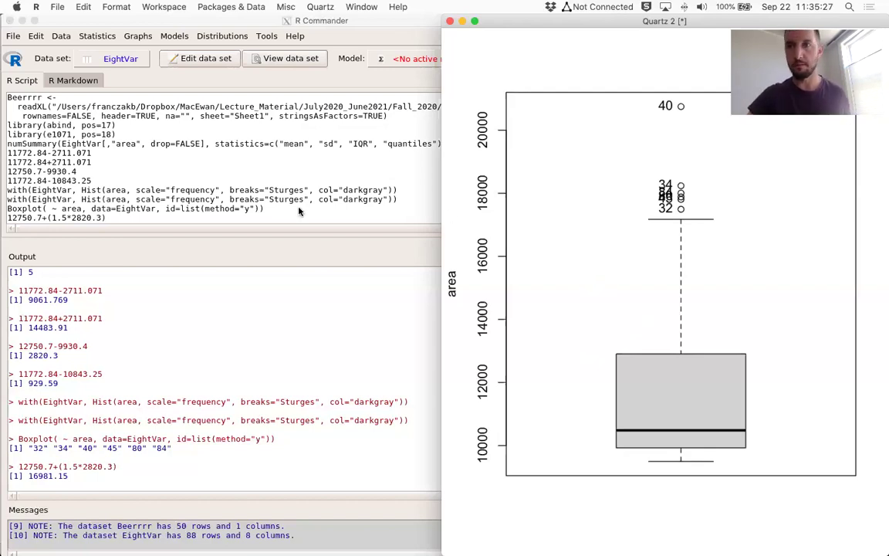
Generate 1000 standard normal values by adding and running x <- rnorm(1000,0,1) at the end of the script.
left_click(237, 223)
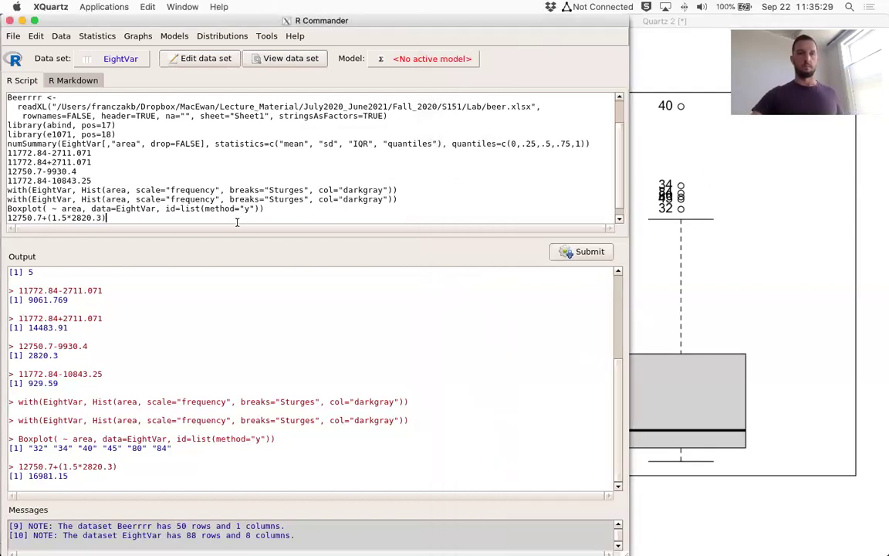
key("Return")
type("x <- rnorm(1000,0,1)")
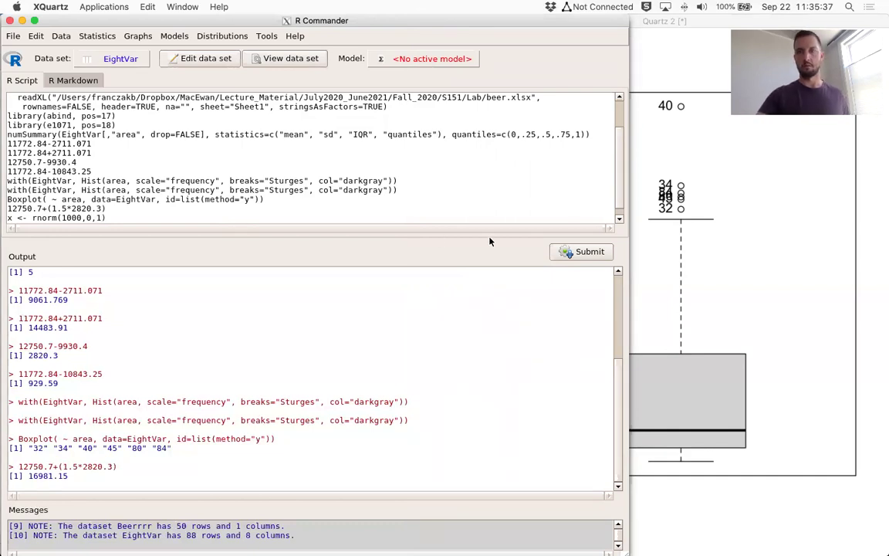
left_click(586, 255)
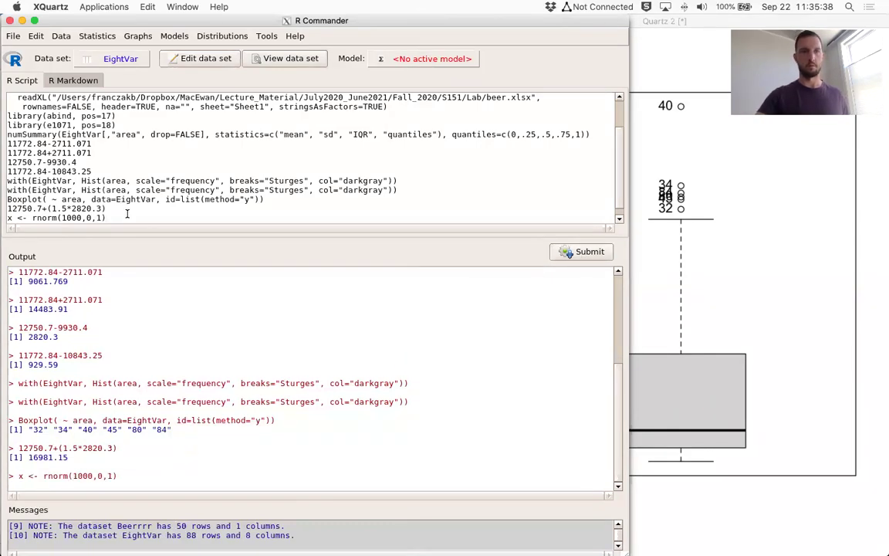
Plot the normal sample by adding and running boxplot(x), and bring the plot window forward to examine its symmetry.
key("Return")
type("boxpl")
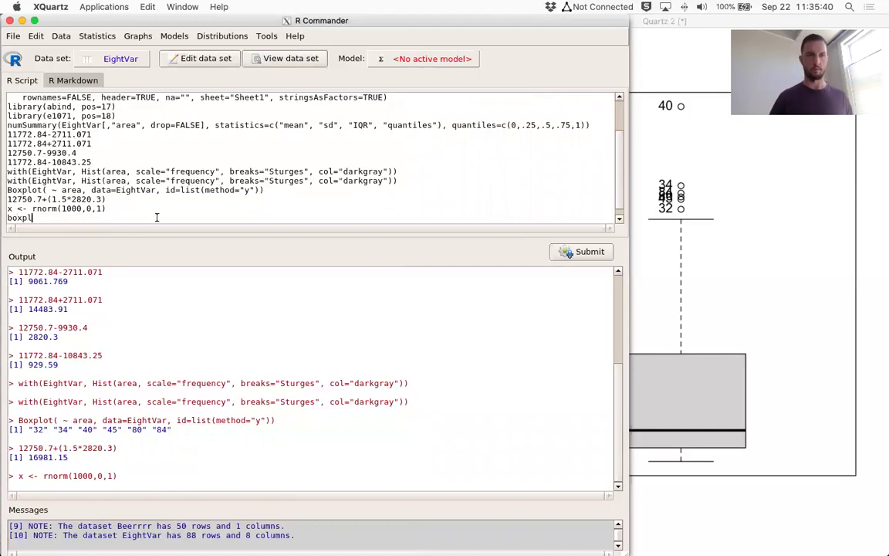
type("ot(x)")
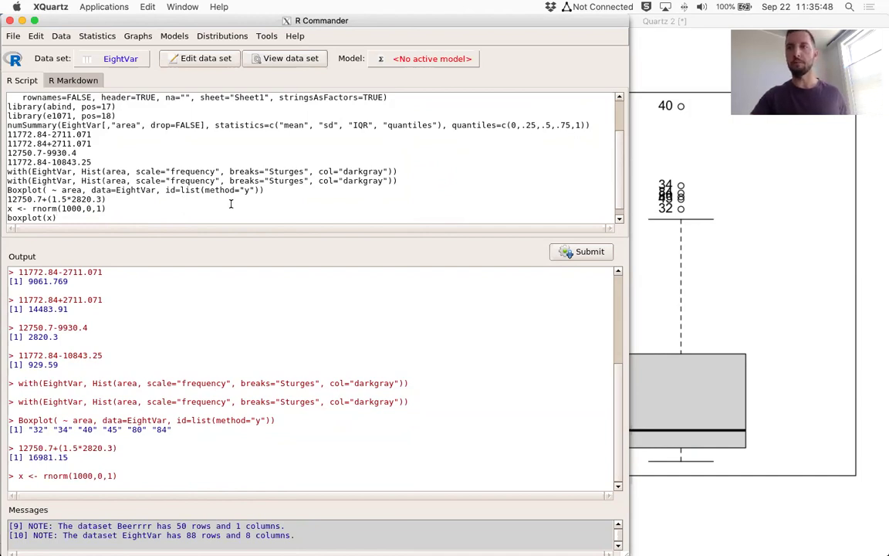
left_click(585, 253)
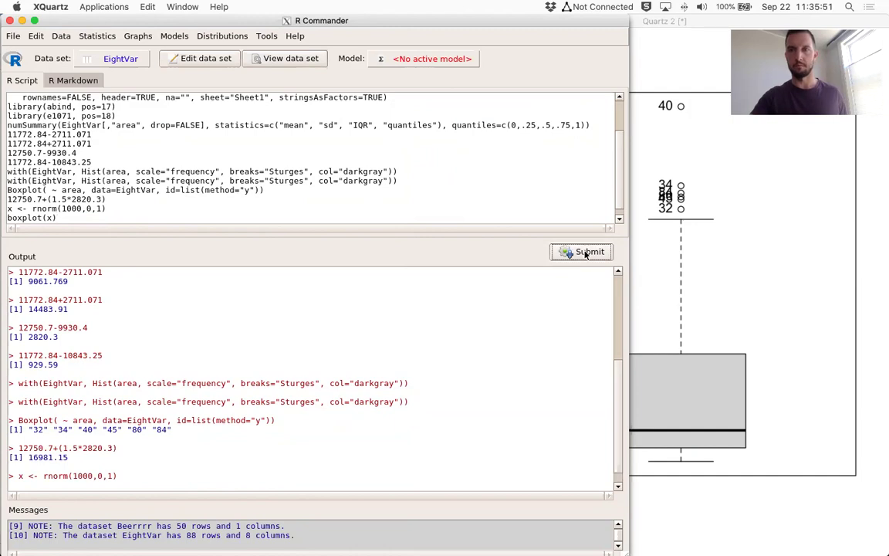
left_click(748, 268)
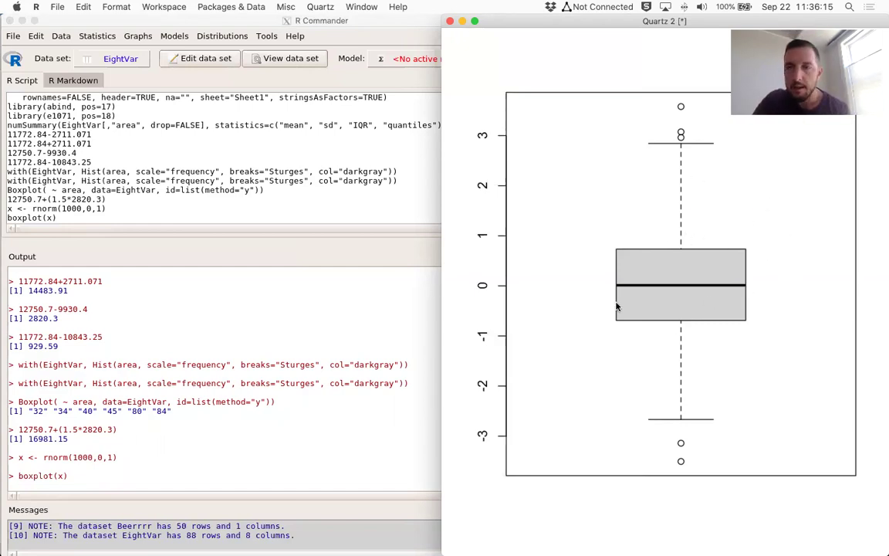
Add and run hist(x) to draw a histogram of the normal sample, and bring the plot window forward.
left_click(146, 221)
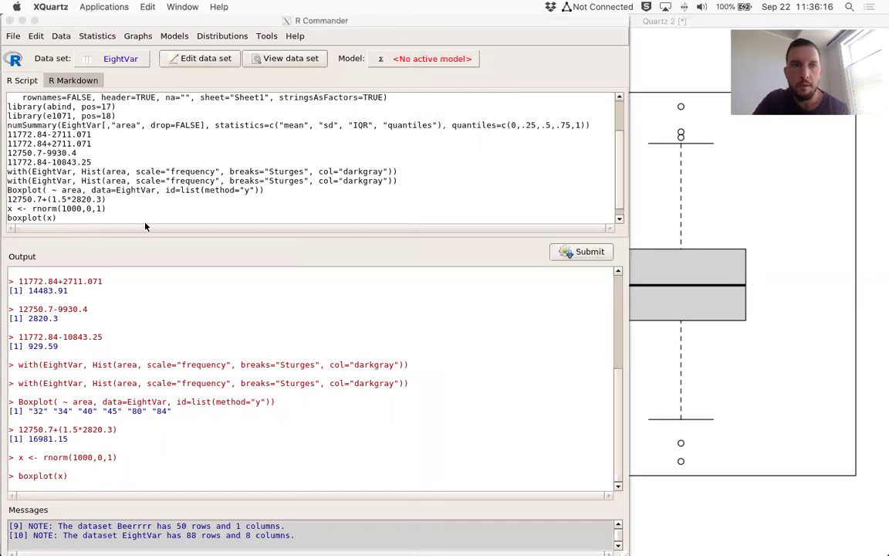
key("Return")
type("hist(x)")
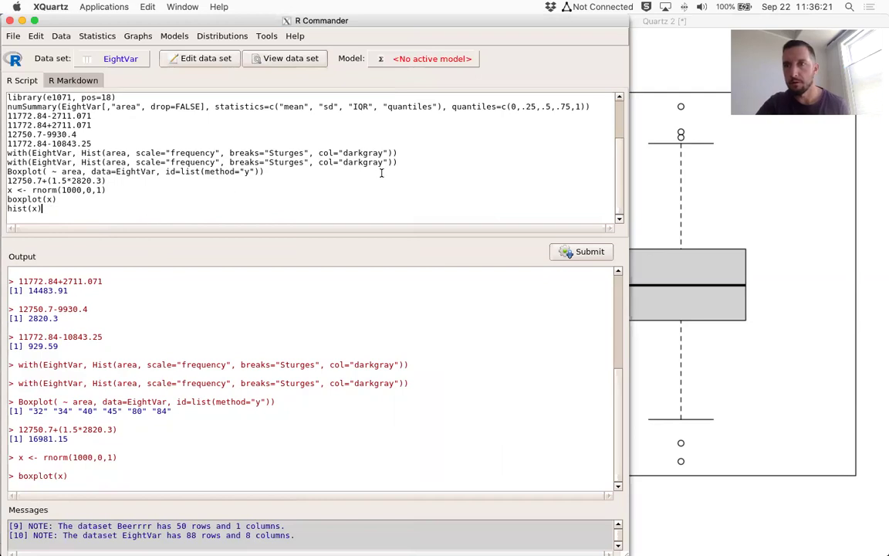
left_click(564, 257)
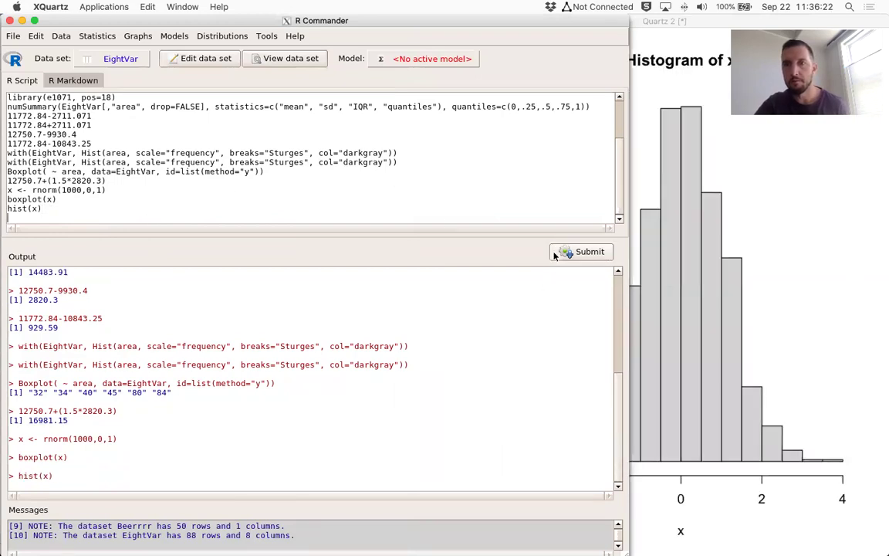
left_click(823, 224)
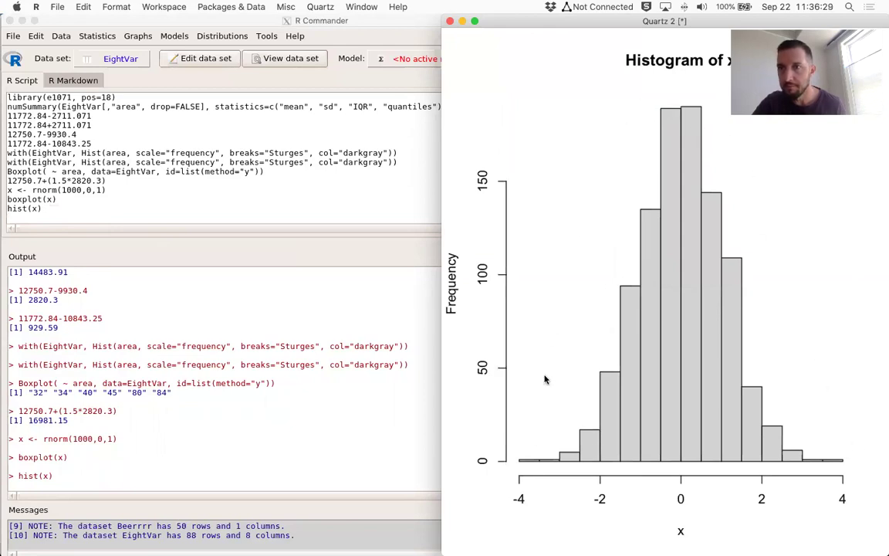
Redraw the normal sample's boxplot by adding and running boxplot(x) after the hist(x) line, and view the plot.
left_click(164, 212)
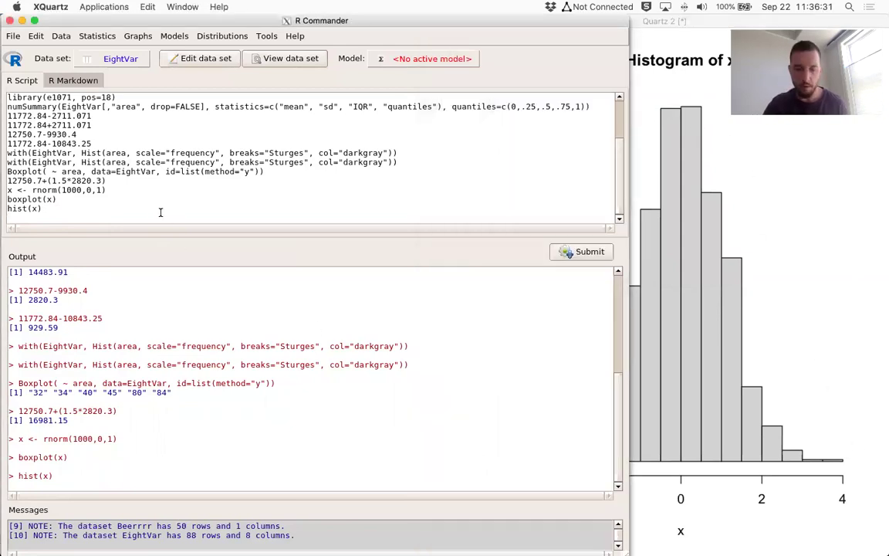
type("boxplot(x)")
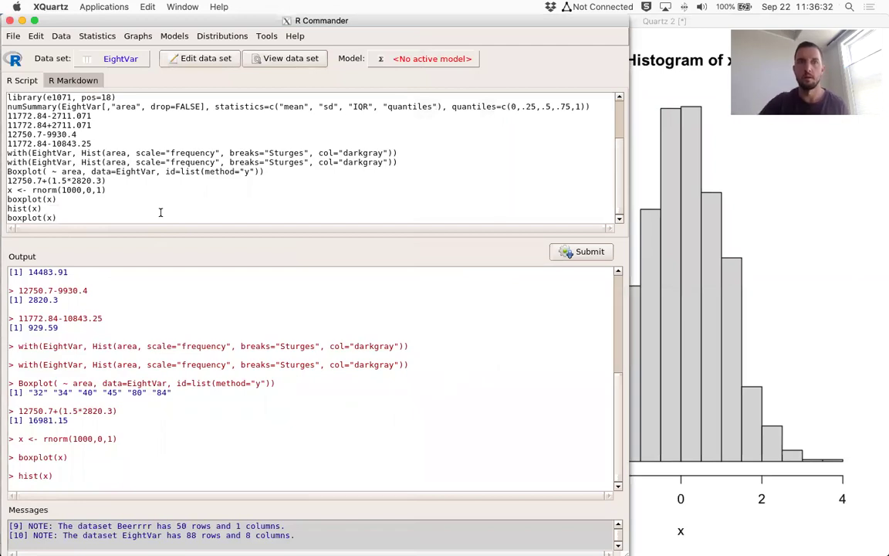
left_click(585, 252)
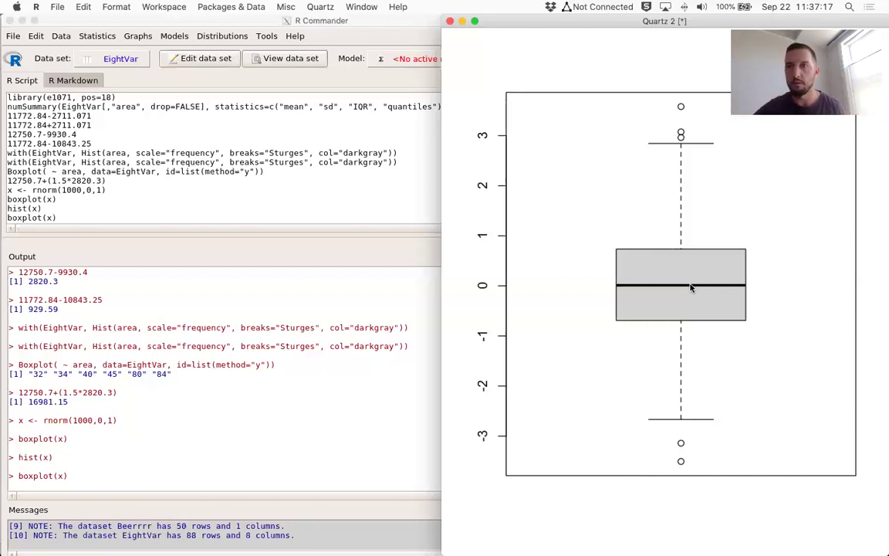
Replace x with 1000 exponential random values by adding and running x <- rexp(1000) in the script.
left_click(149, 218)
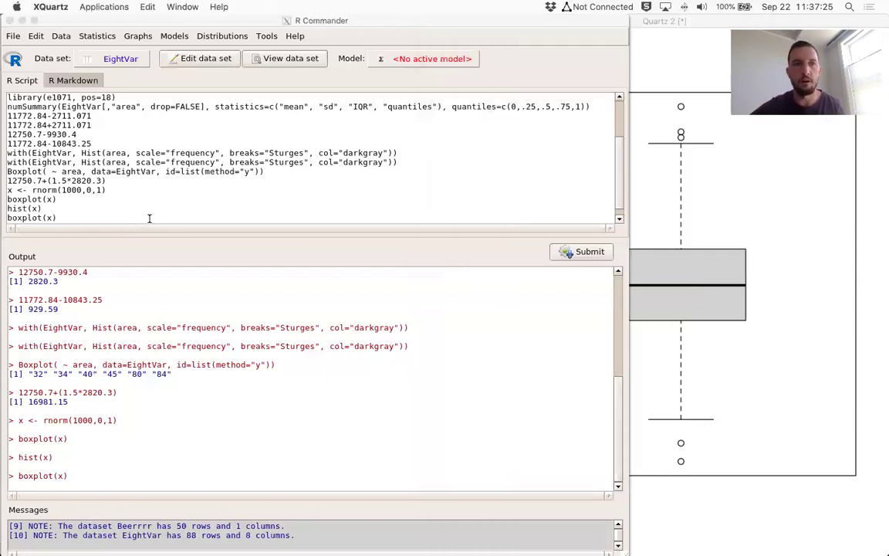
key("Return")
type("x <")
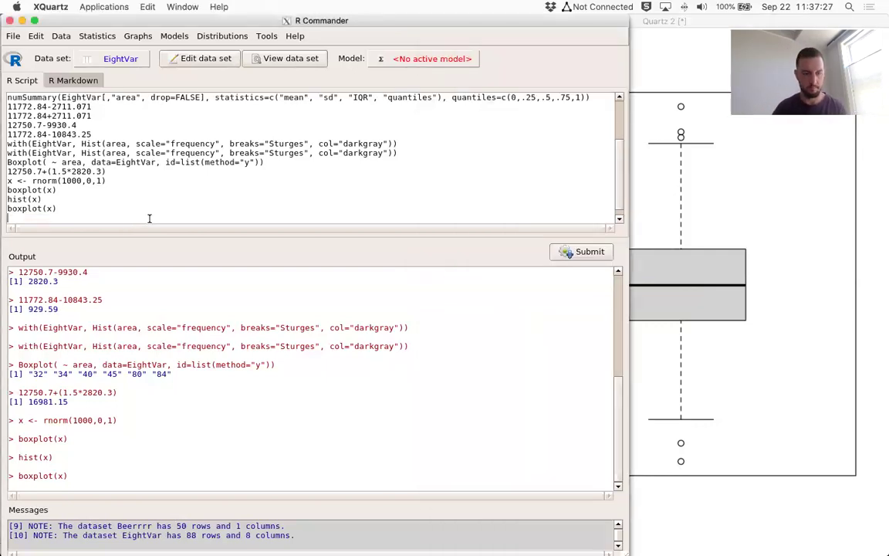
type("- rexp(")
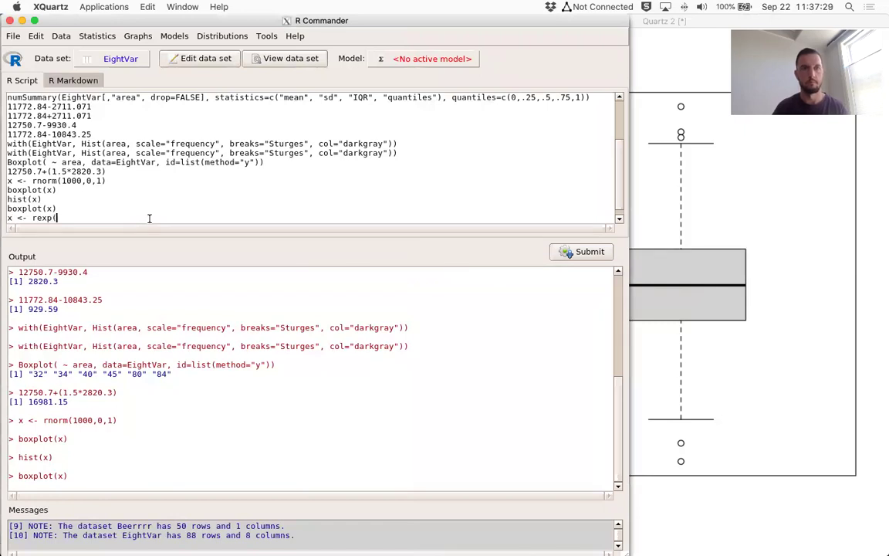
type("1000)")
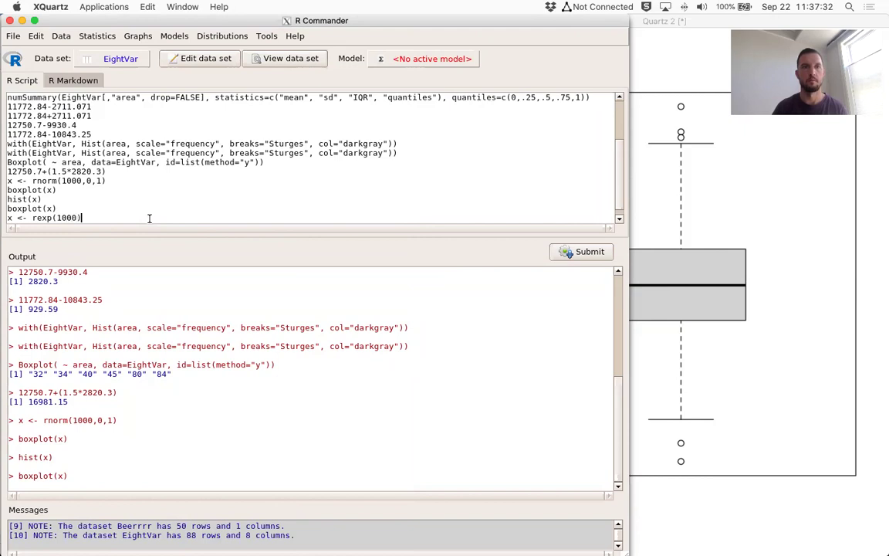
left_click(585, 252)
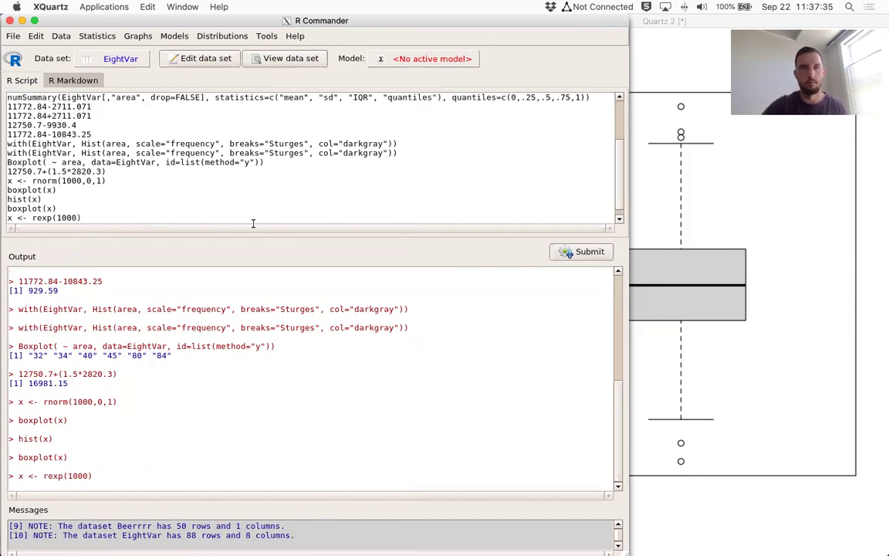
Add and run hist(x) to draw a histogram of the exponential sample, and view the plot.
key("Return")
type("hist(x)")
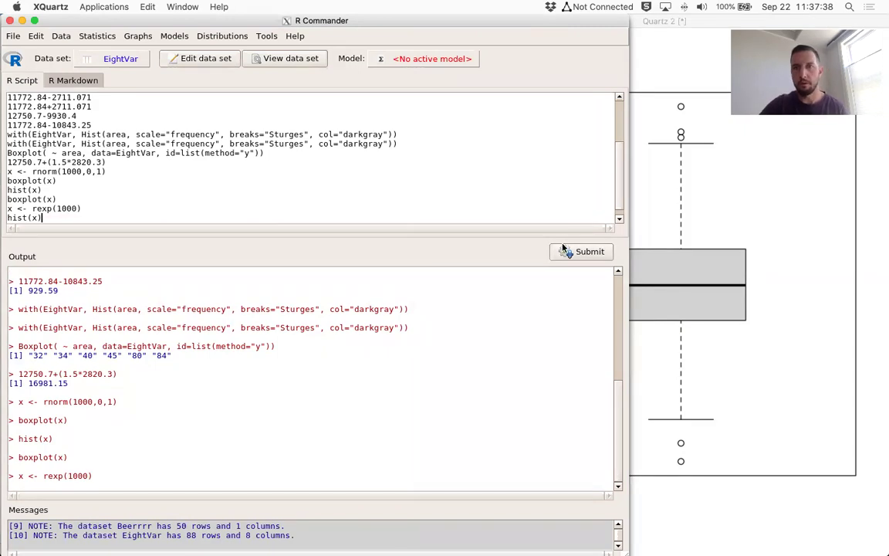
left_click(585, 251)
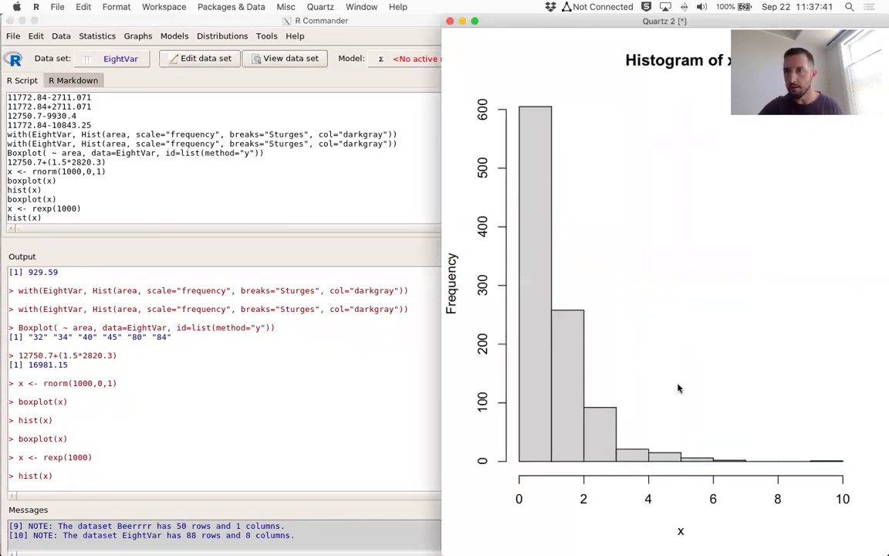
Add and run boxplot(x) to draw a boxplot of the exponential sample, and view its outliers.
left_click(155, 219)
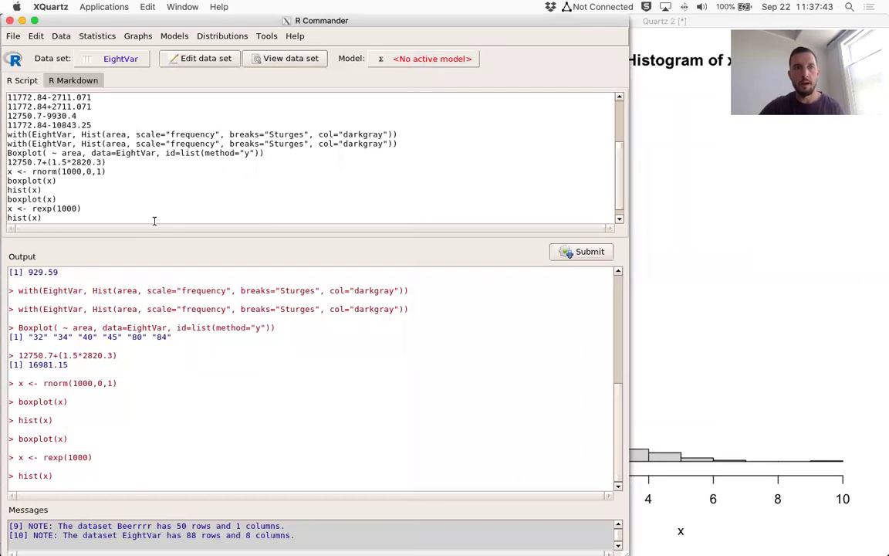
key("Return")
type("boxplot(x)")
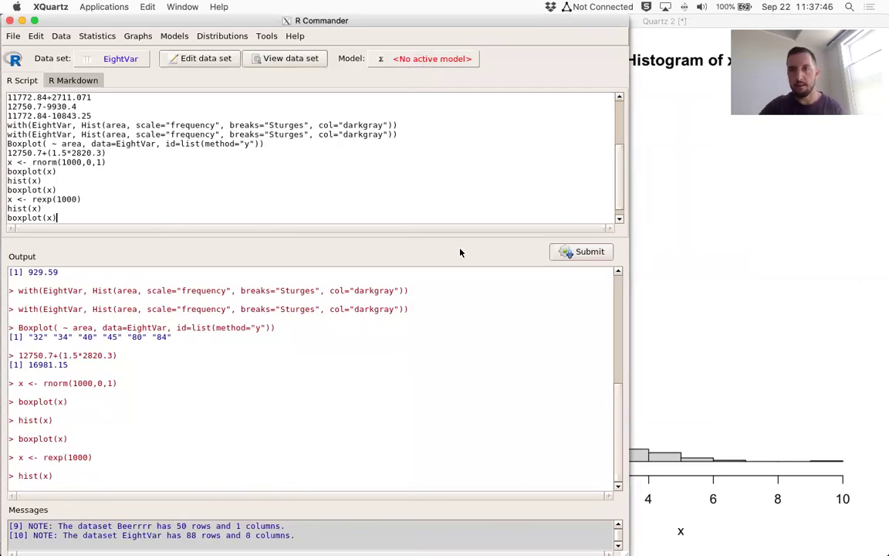
left_click(581, 252)
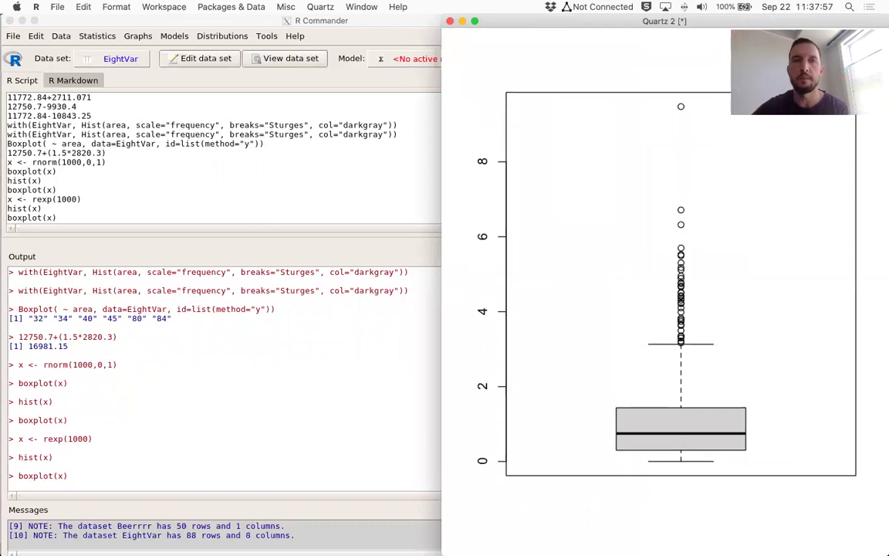
Mirror the exponential sample by adding and running x <- max(x) - x, redraw it with boxplot(x), and view the plot.
left_click(161, 211)
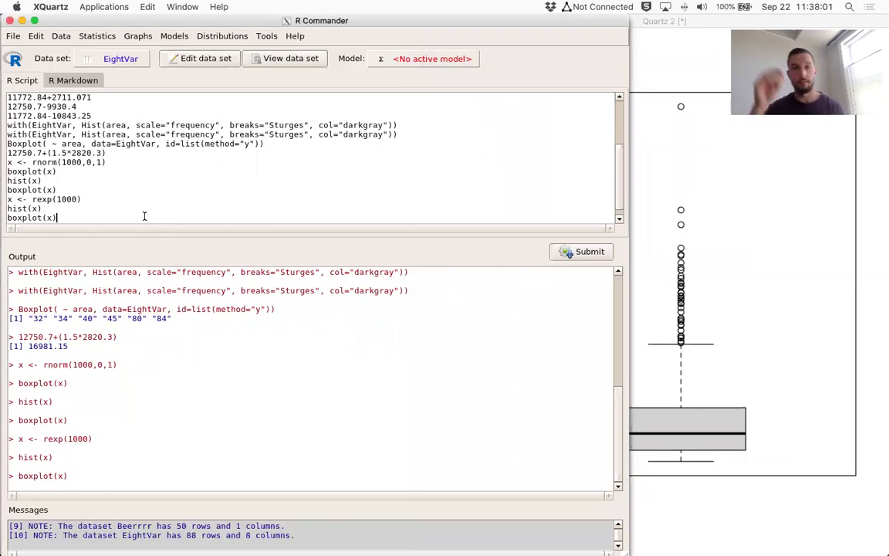
key("Return")
type("x ")
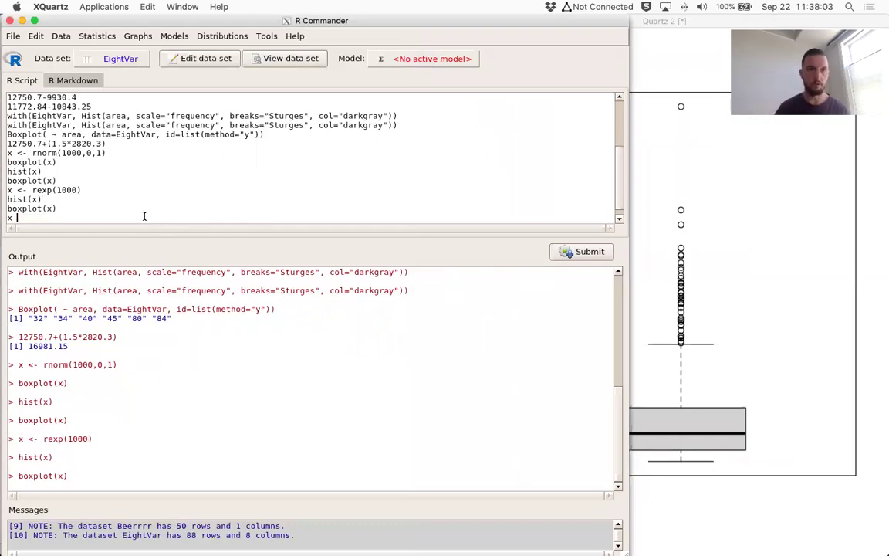
type("<- max(x) - x")
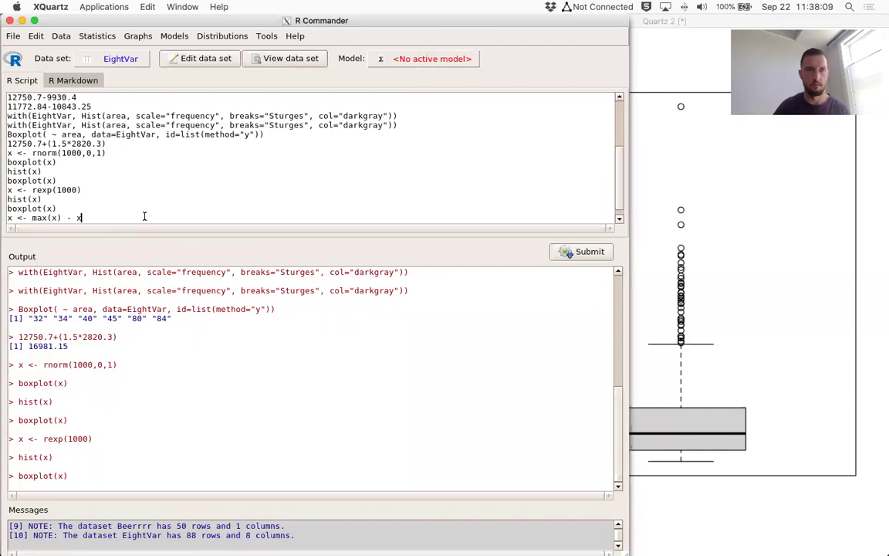
key("Return")
type("boxplot(x)")
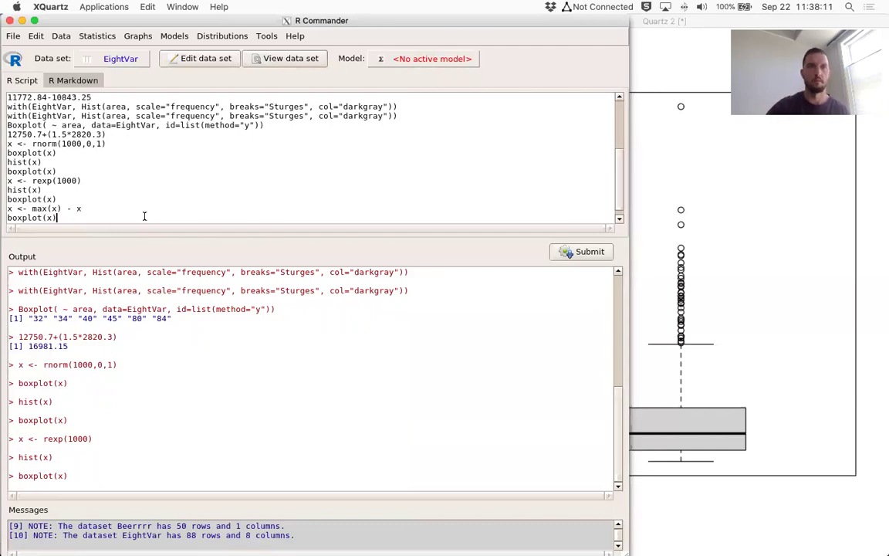
left_click(147, 209)
left_click(590, 252)
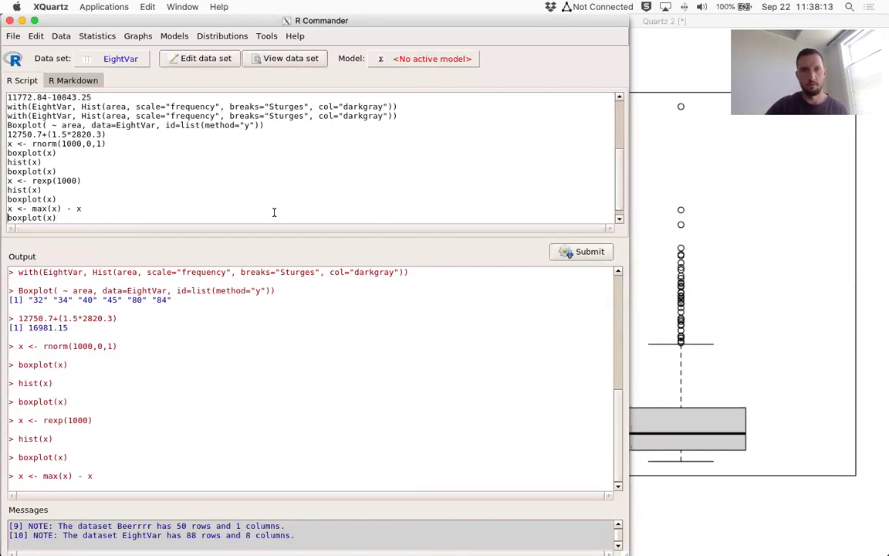
left_click(590, 251)
left_click(761, 265)
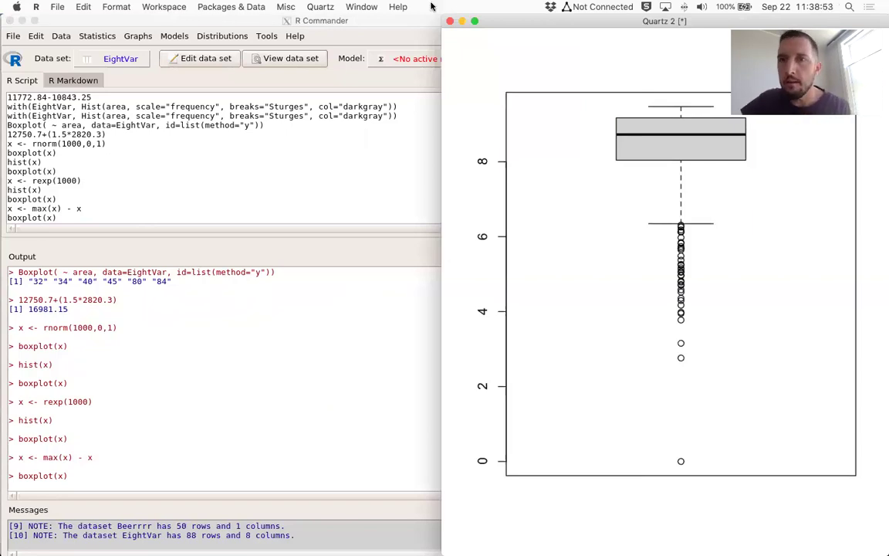
Put the boxplot window away and bring the EightVar data view forward beside R Commander.
left_click_drag(641, 25, 600, 147)
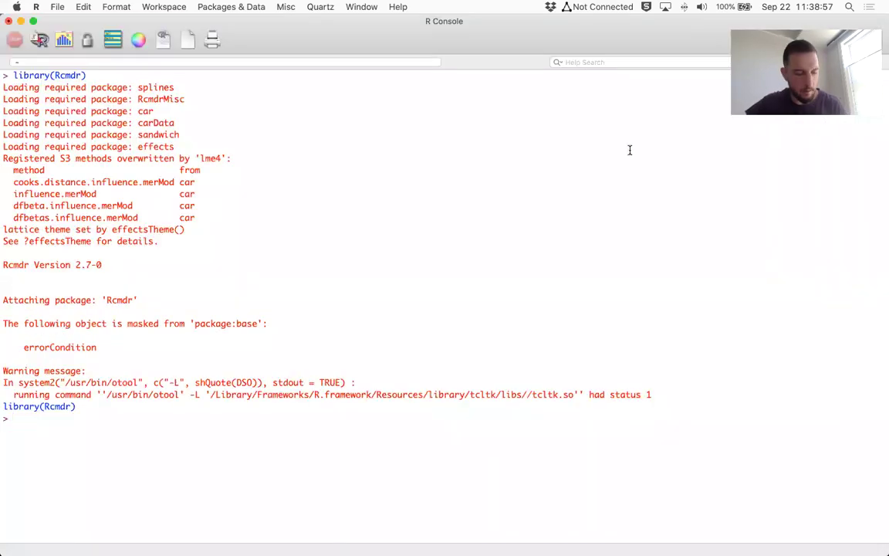
key("ctrl+Up")
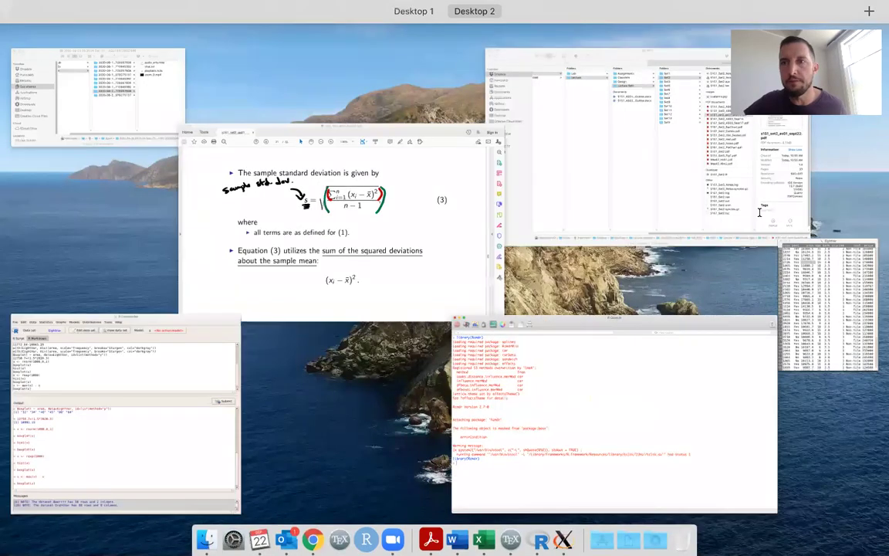
left_click(813, 281)
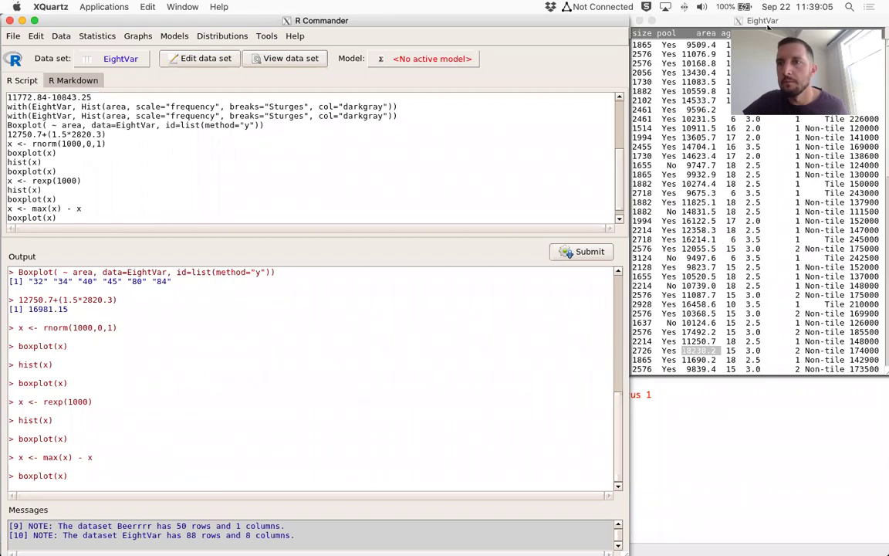
Compute numerical summaries for the price variable of the EightVar data set.
left_click(320, 381)
left_click(99, 36)
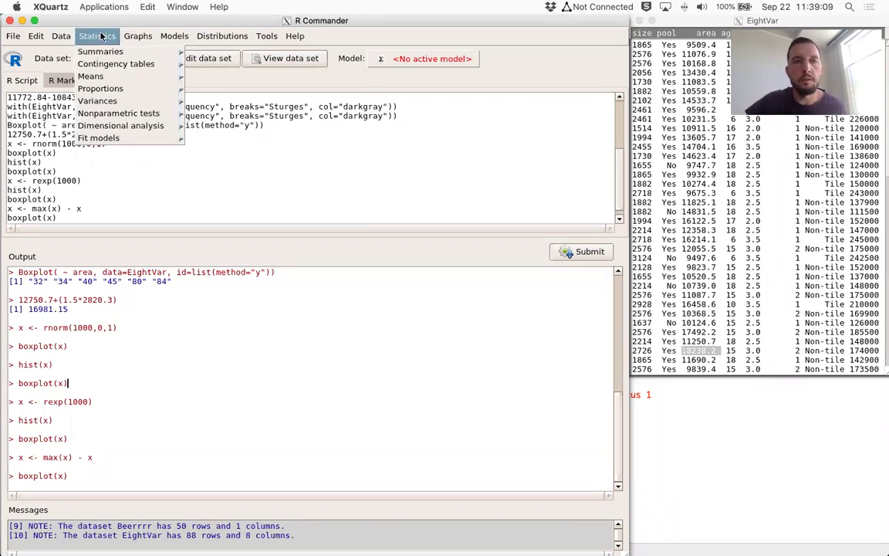
mouse_move(102, 52)
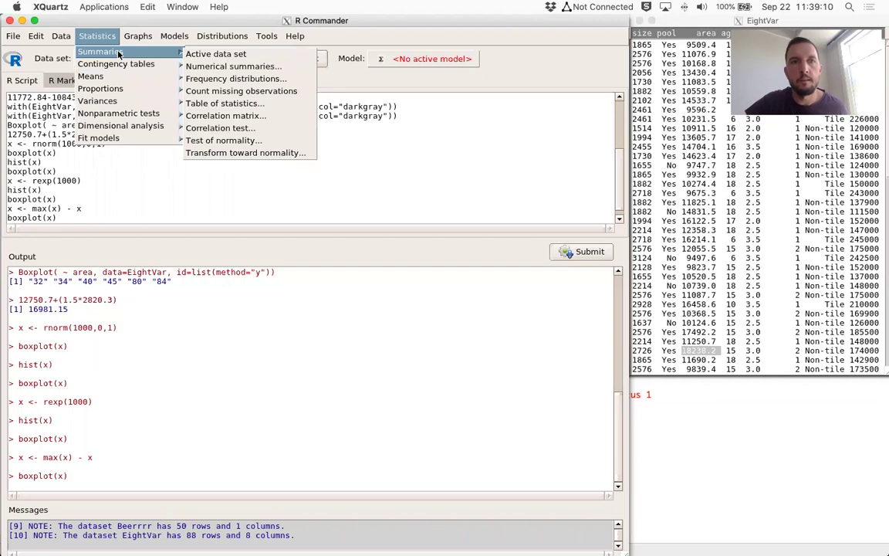
left_click(222, 68)
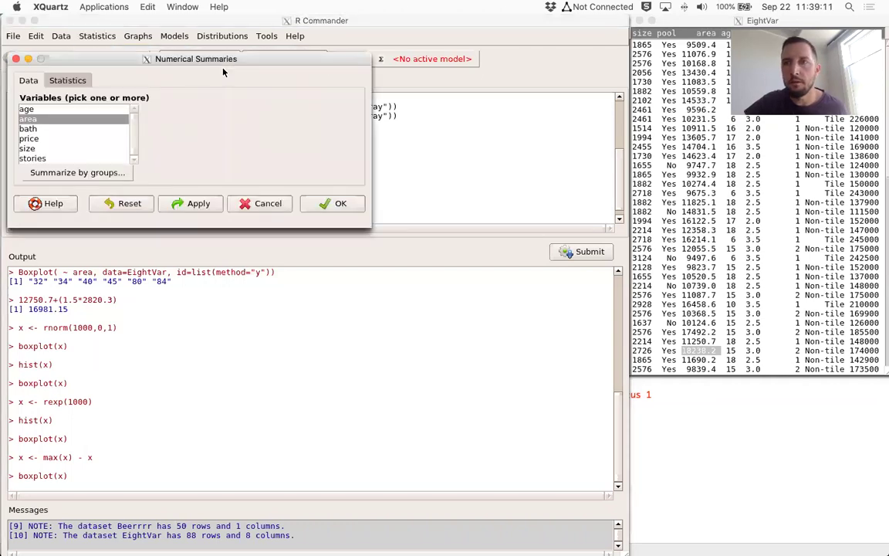
left_click(47, 138)
left_click(336, 206)
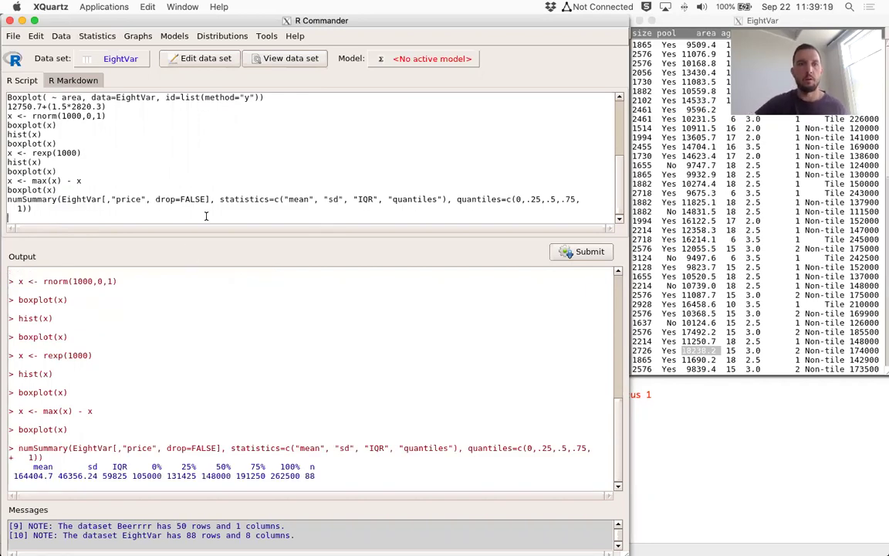
Add the lower outlier limit calculation 131425 - (1.5*59825) to the script below the price summary.
key("Return")
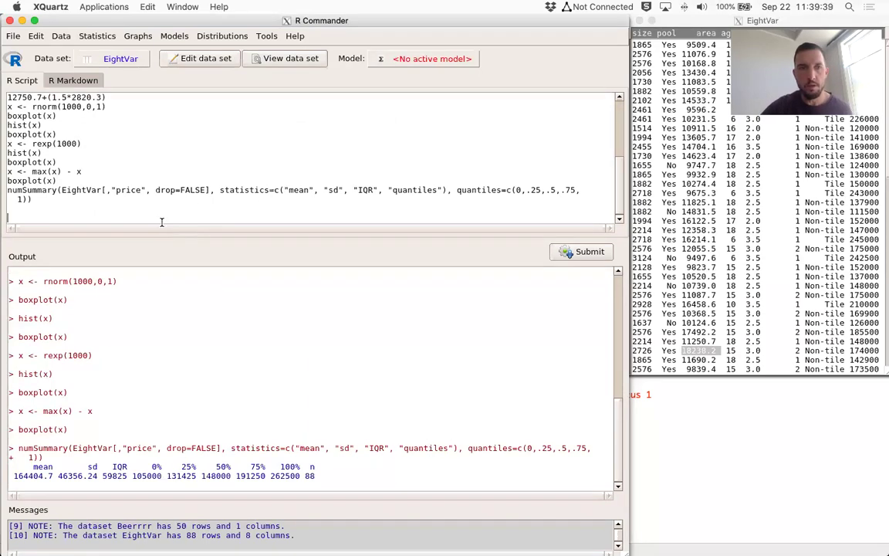
type("131")
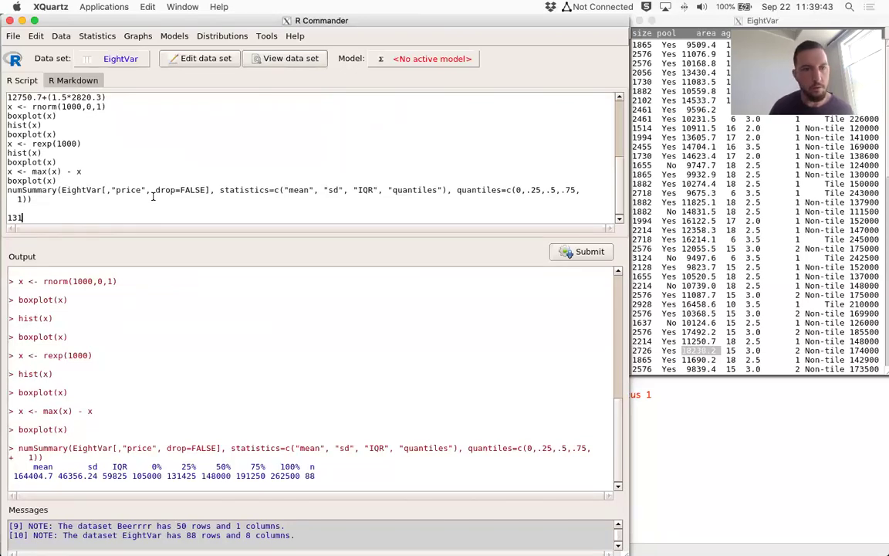
type("4")
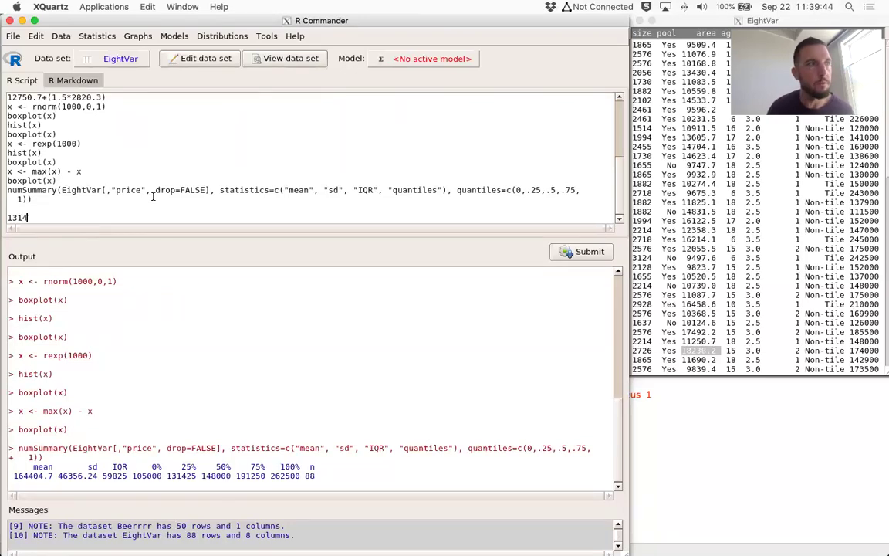
type("25 -")
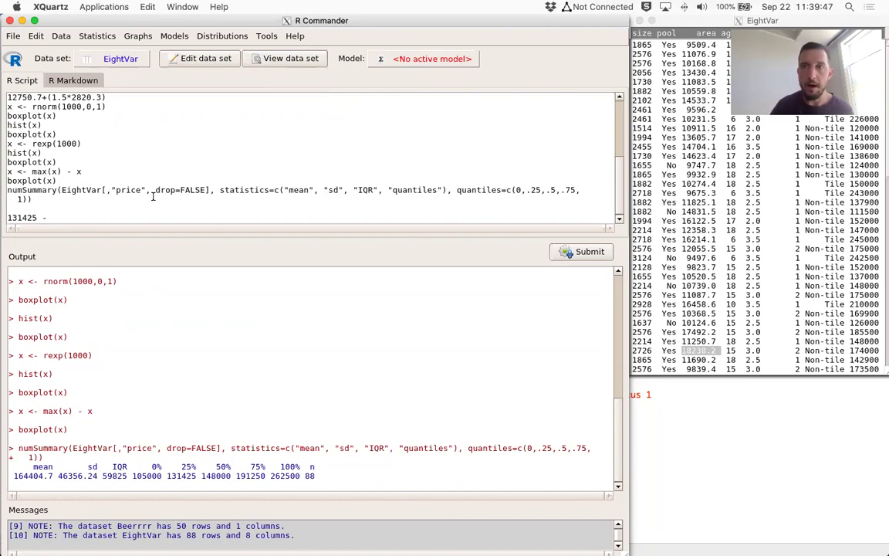
type(" (1.5*")
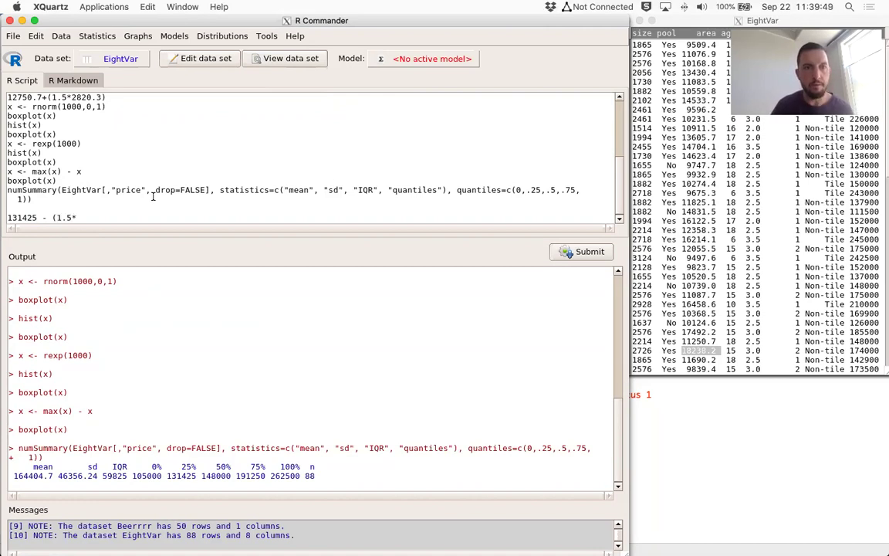
type("59825)")
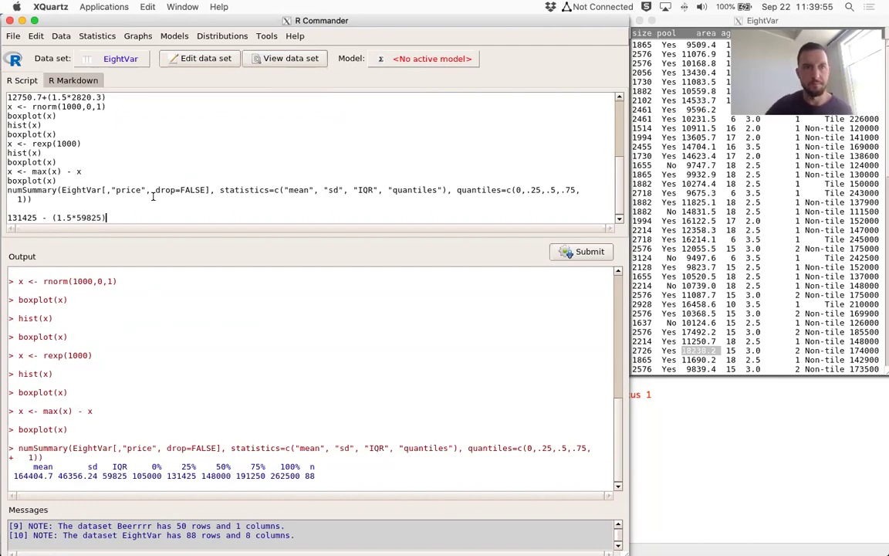
Add the upper outlier limit calculation 191250 + (1.5*59825) on the next script line.
key("Return")
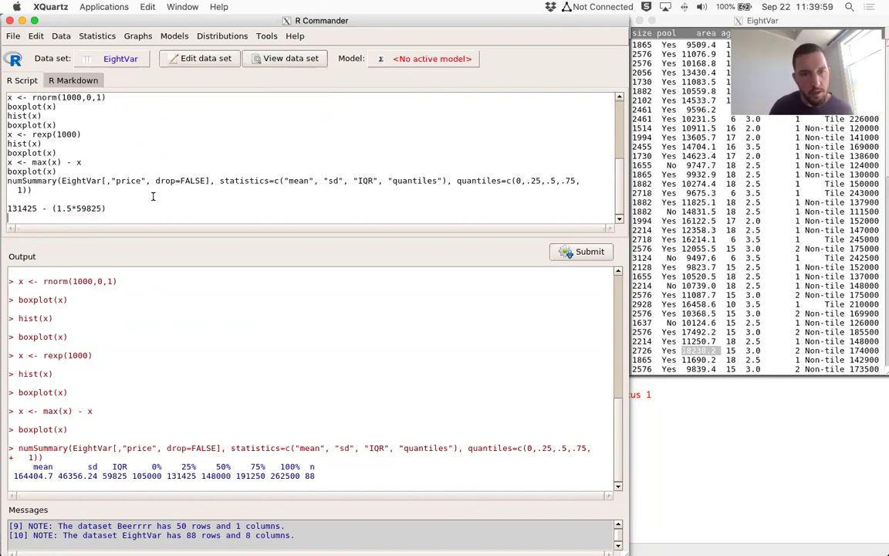
type("19")
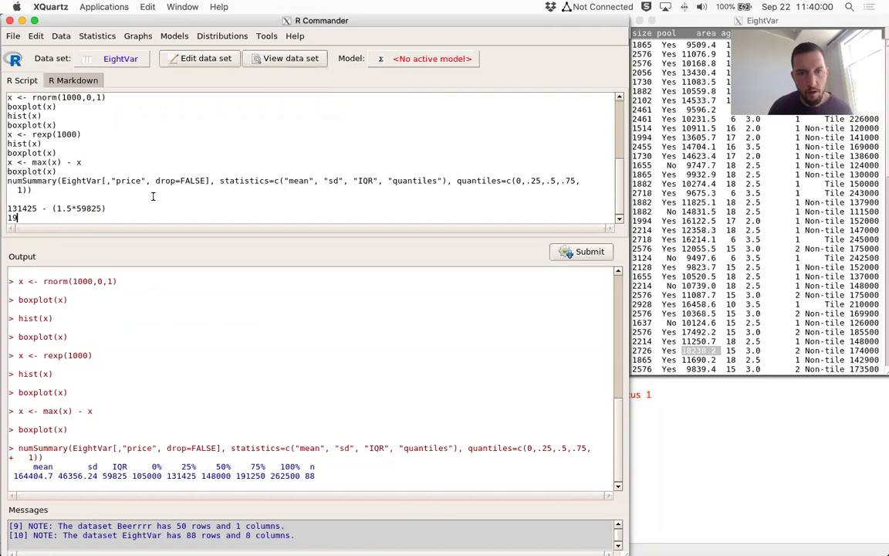
type("1250 ")
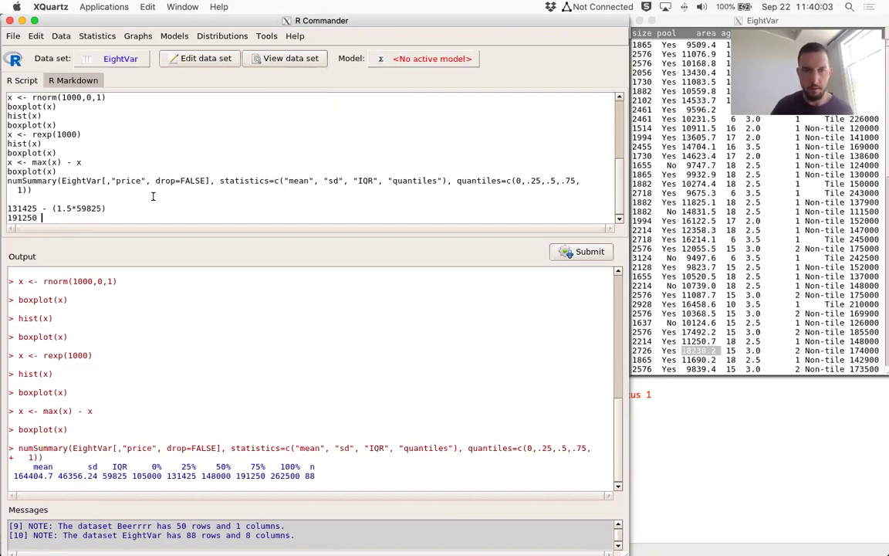
type("+ (1.5*5")
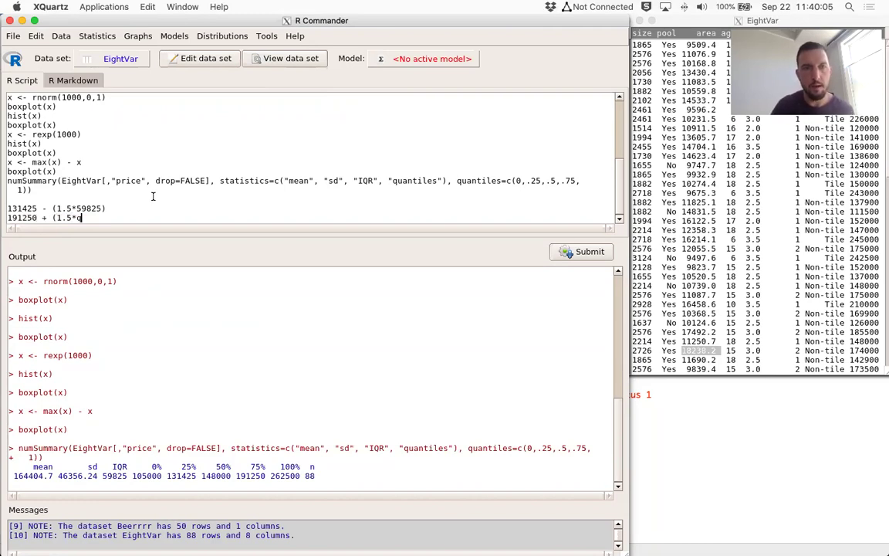
key("BackSpace")
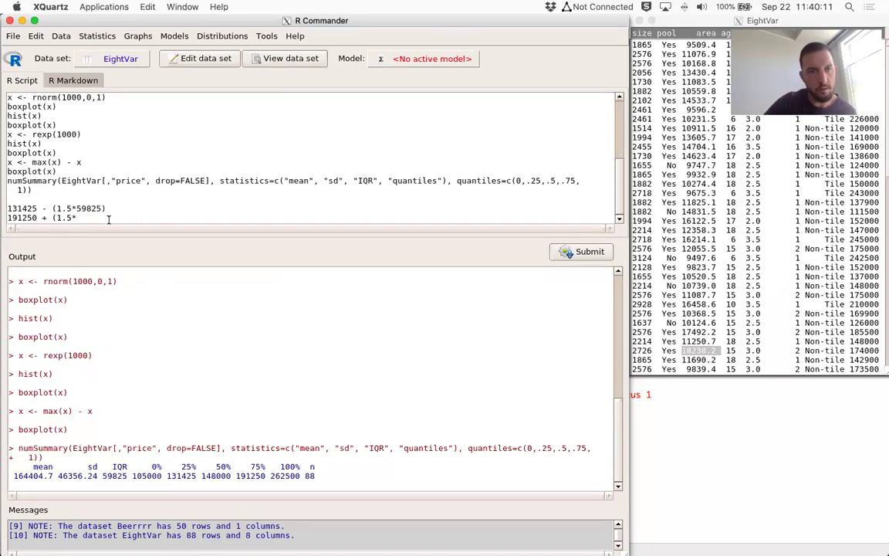
type("59825")
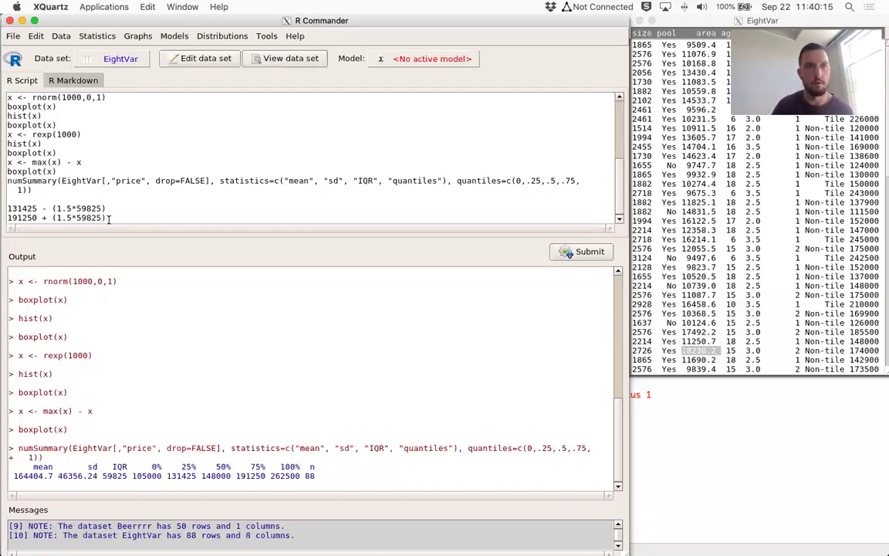
Assign the lower limit calculation to ll and the upper one to ul, and run both lines.
key("Up")
key("Home")
type("ll <- ")
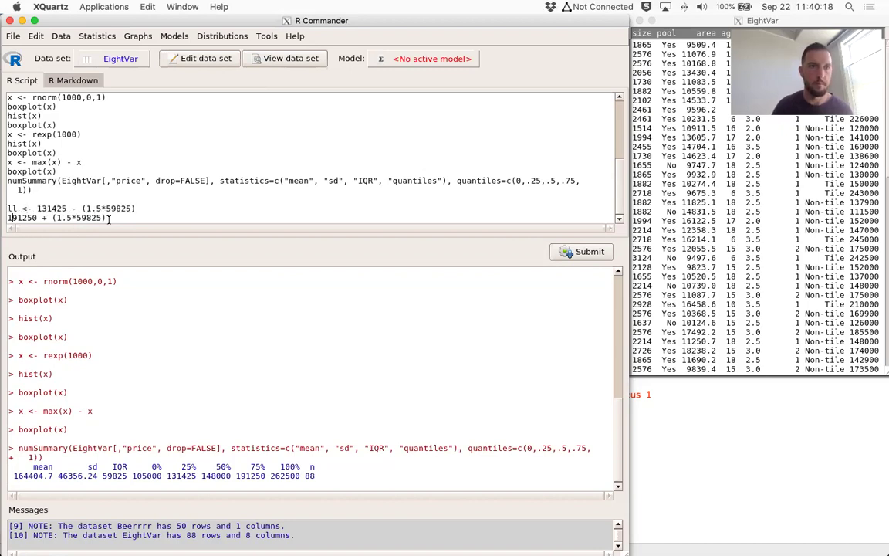
type("ul <-")
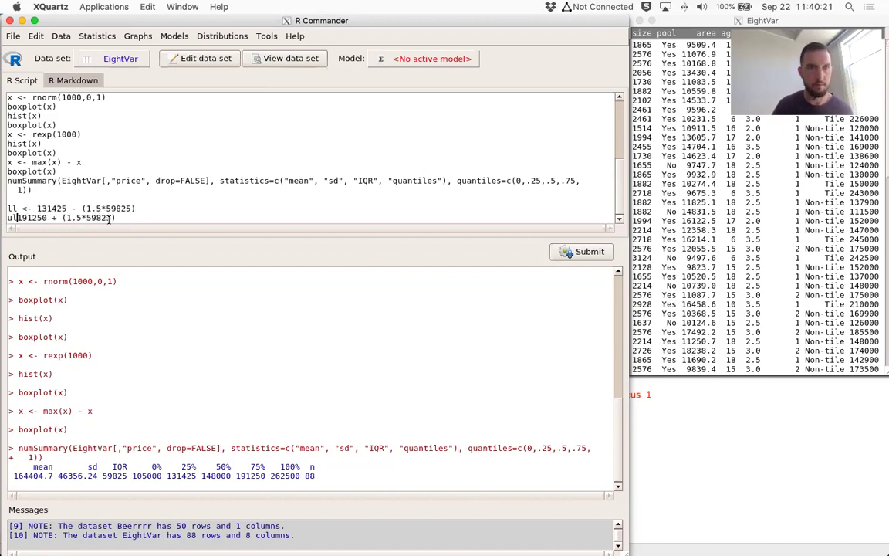
left_click(389, 210)
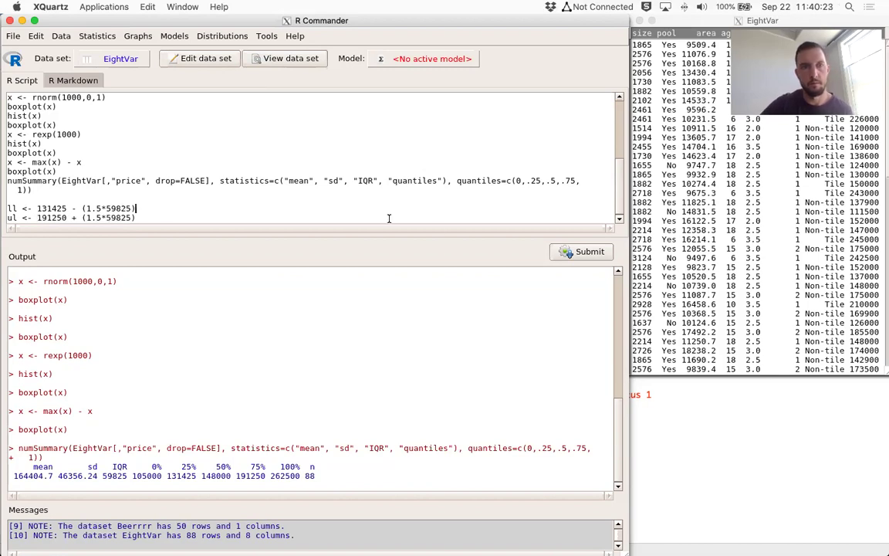
left_click(568, 251)
left_click(573, 256)
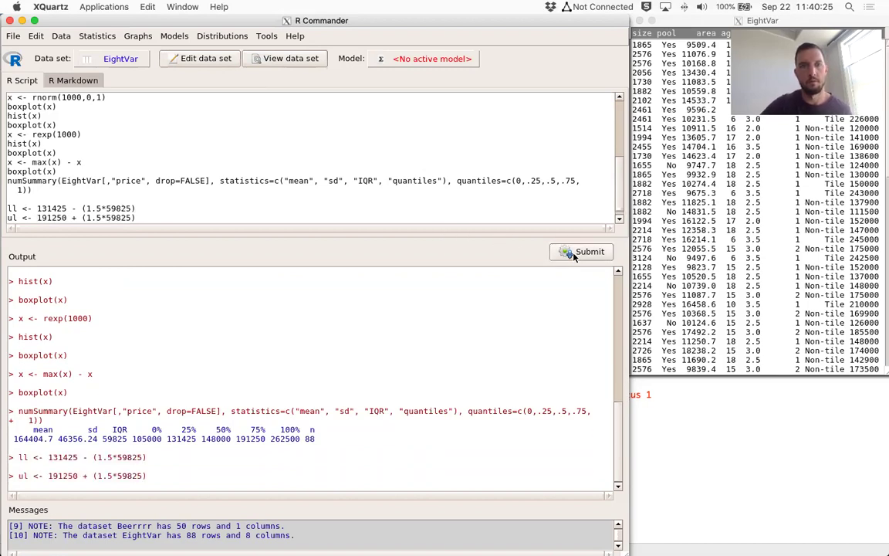
left_click(97, 36)
mouse_move(113, 51)
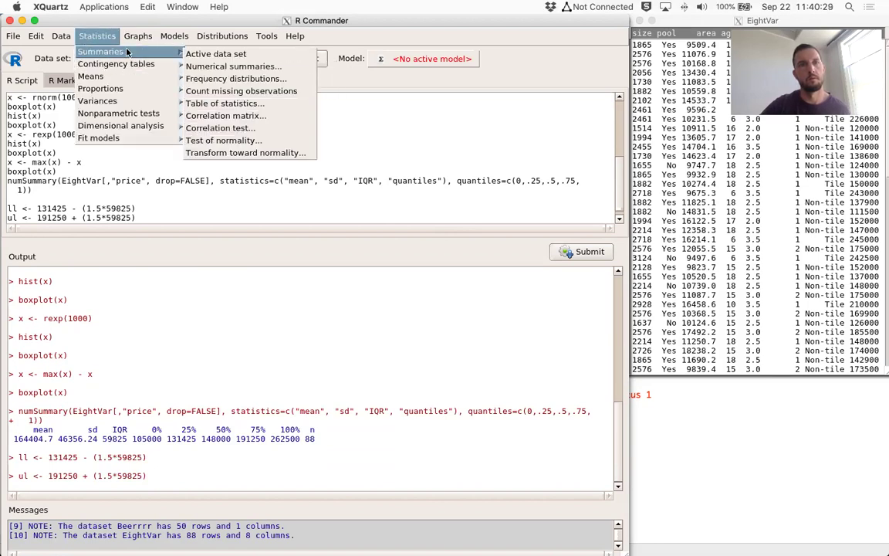
mouse_move(137, 39)
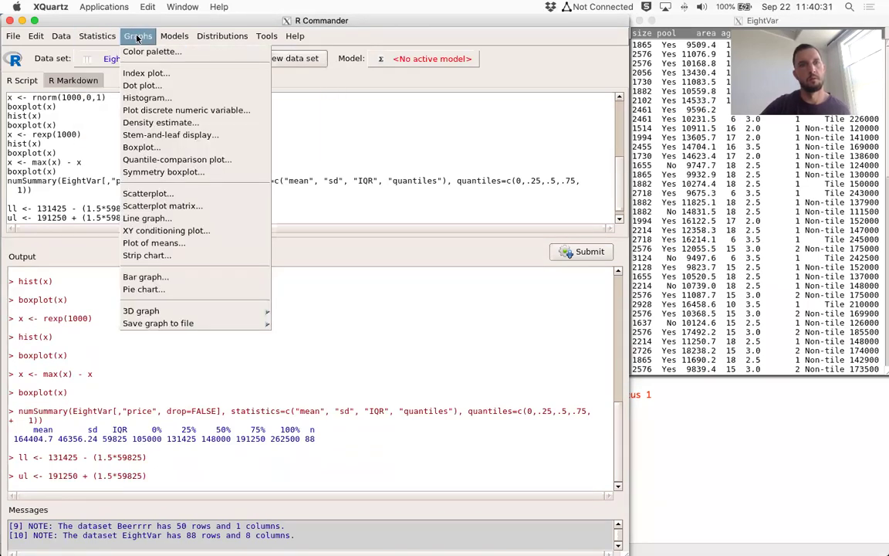
left_click(219, 485)
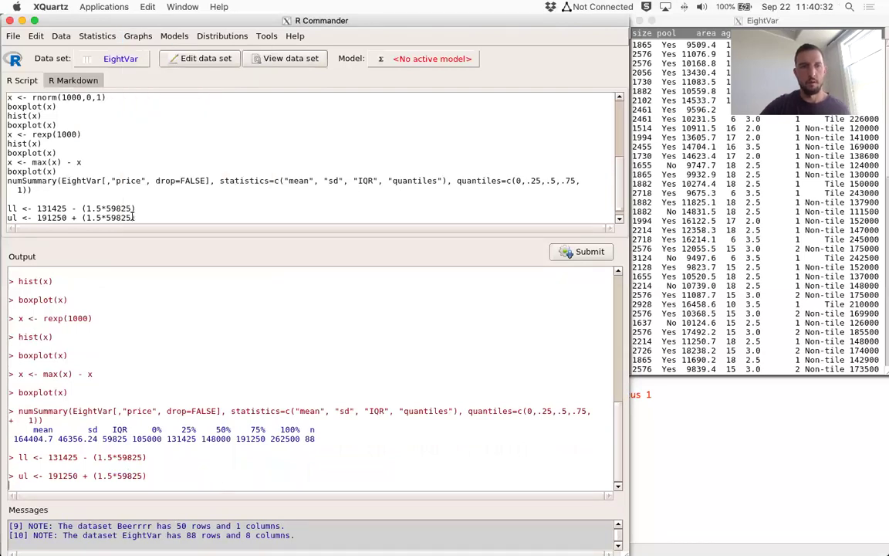
Print both price outlier limits by adding and running the lines ll and ul at the script's end.
left_click(185, 209)
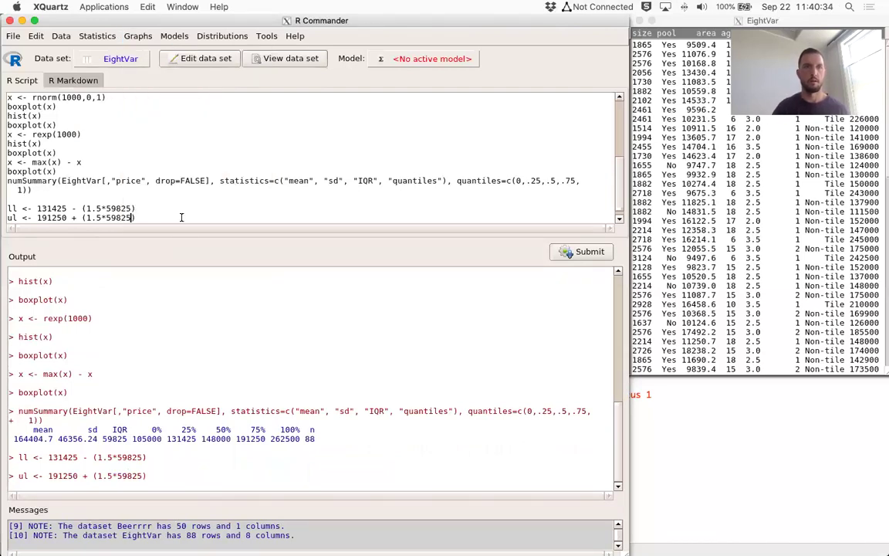
key("Return")
type("ll")
key("Return")
type("ul")
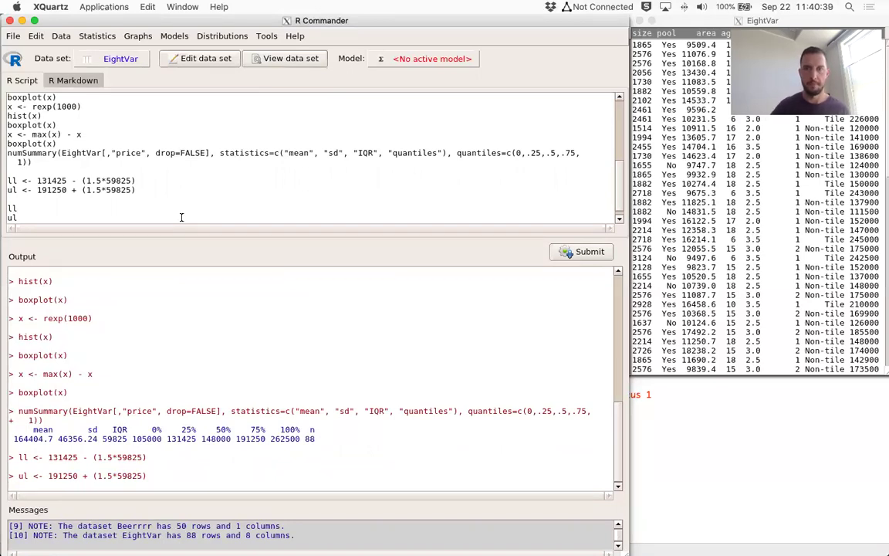
left_click(583, 254)
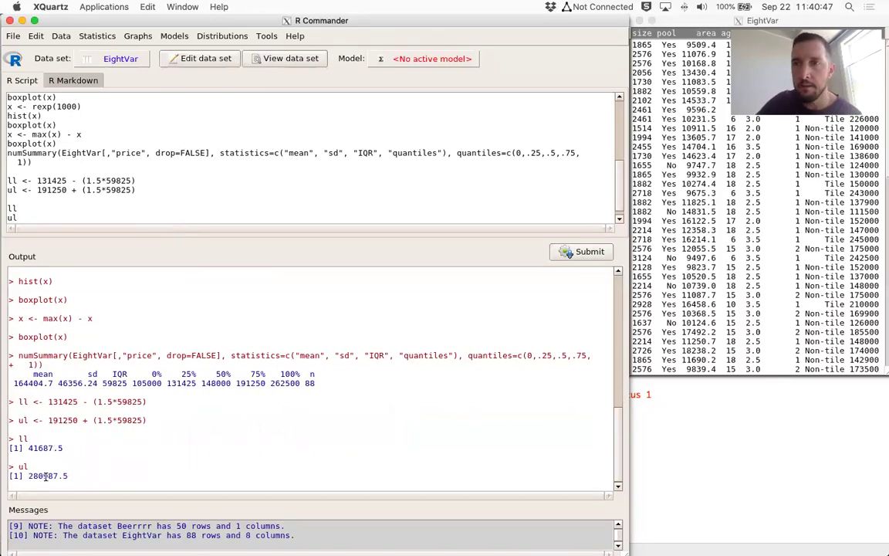
Bring the EightVar data viewer forward and move it so the price column is fully readable for comparison with the limits.
left_click(778, 271)
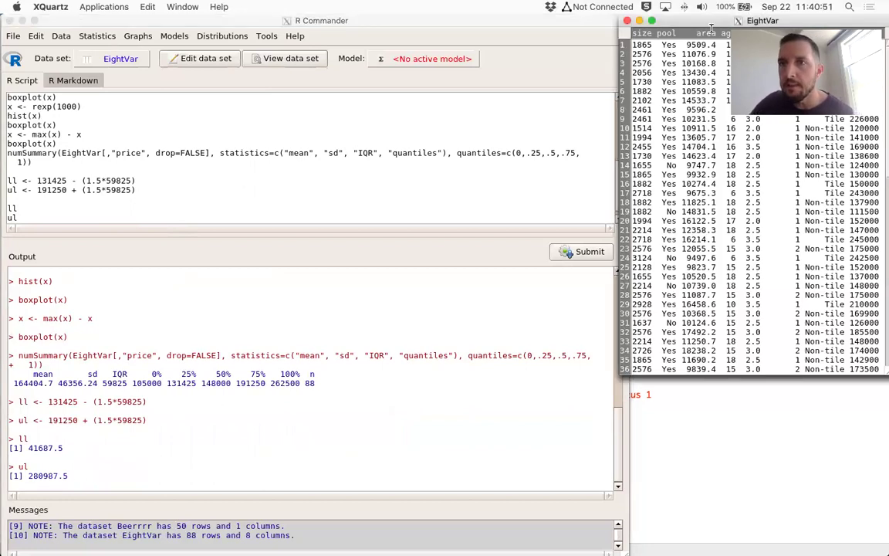
left_click_drag(656, 20, 491, 16)
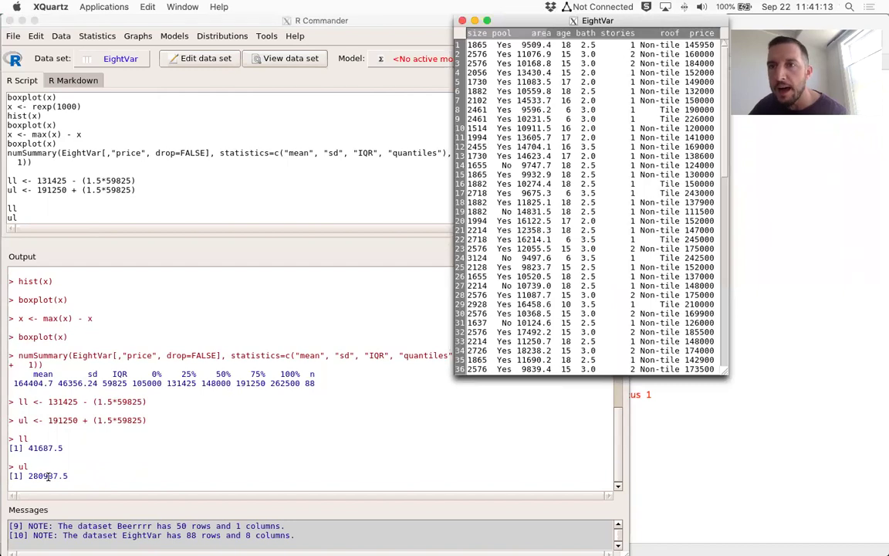
Return to the main R Commander window and draw a boxplot of EightVar's price variable.
left_click(93, 480)
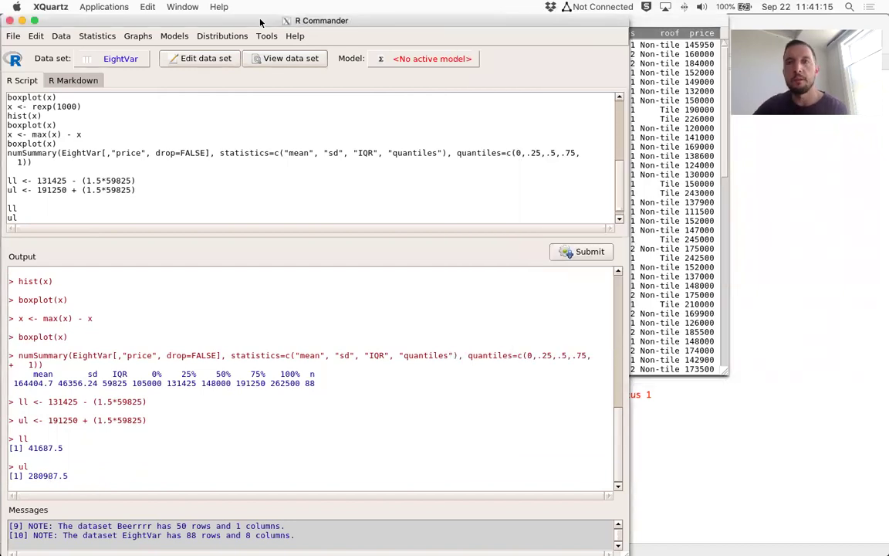
left_click(138, 36)
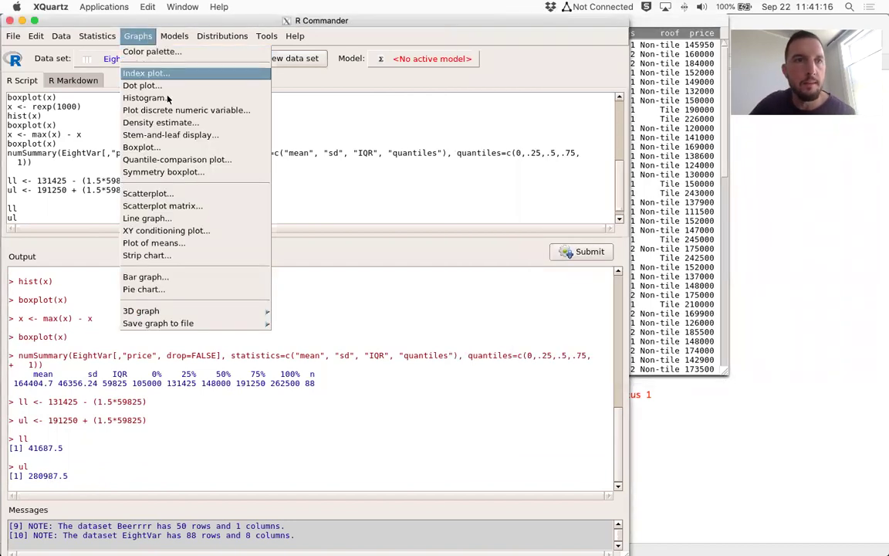
left_click(178, 152)
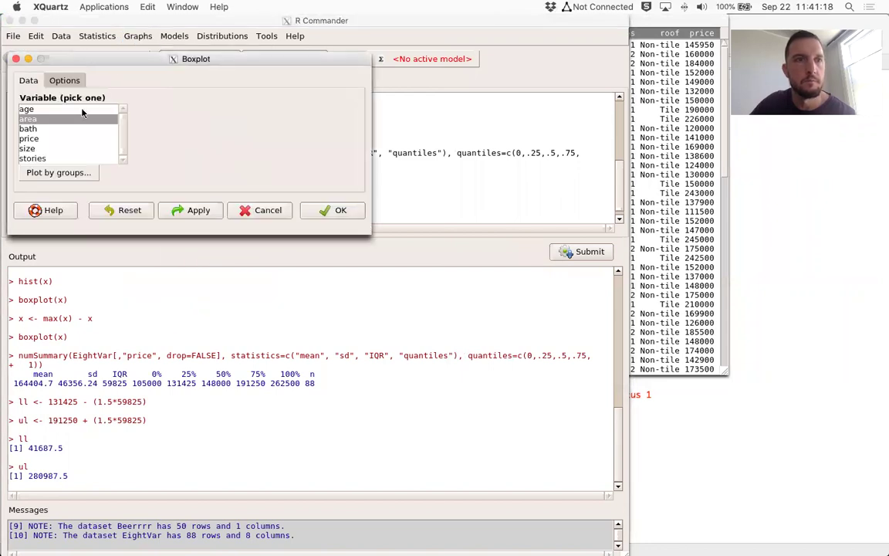
left_click(36, 138)
left_click(334, 209)
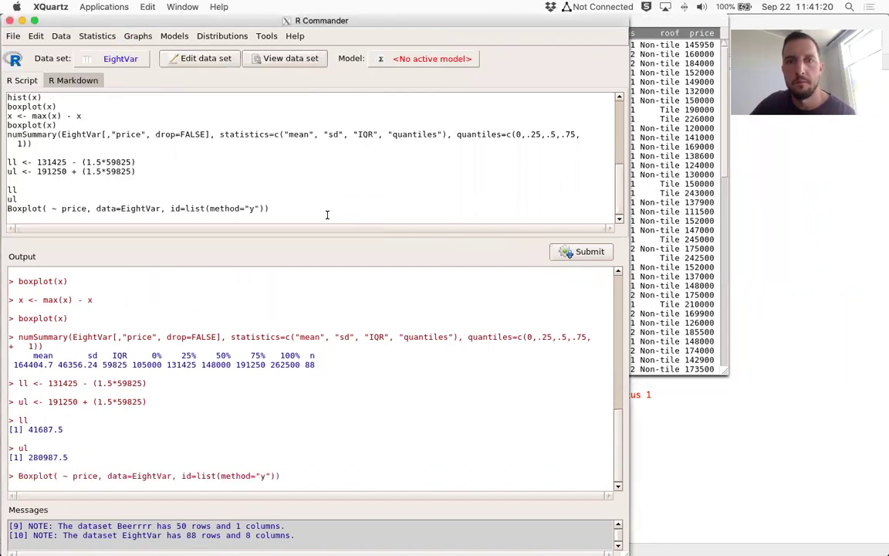
Reposition the price boxplot window to compare the whiskers with the computed outlier limits in the output.
left_click_drag(231, 25, 388, 26)
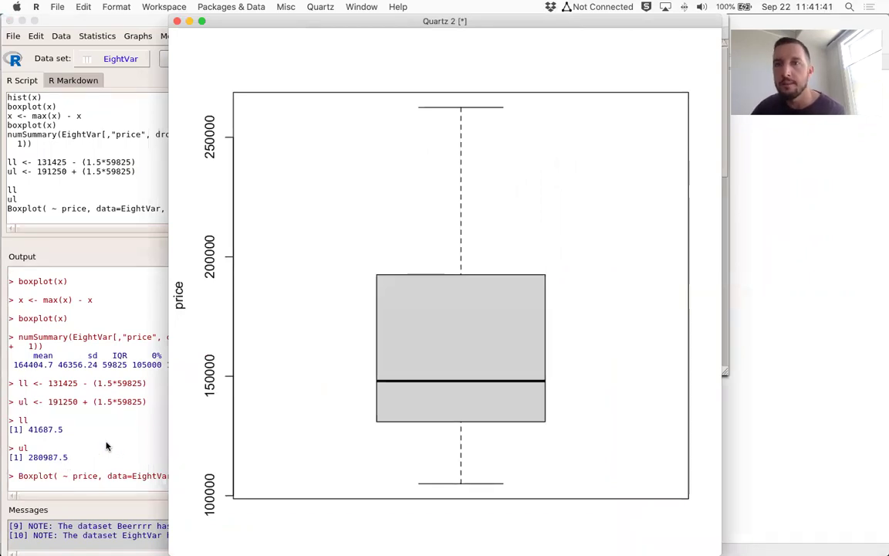
left_click_drag(626, 21, 802, 22)
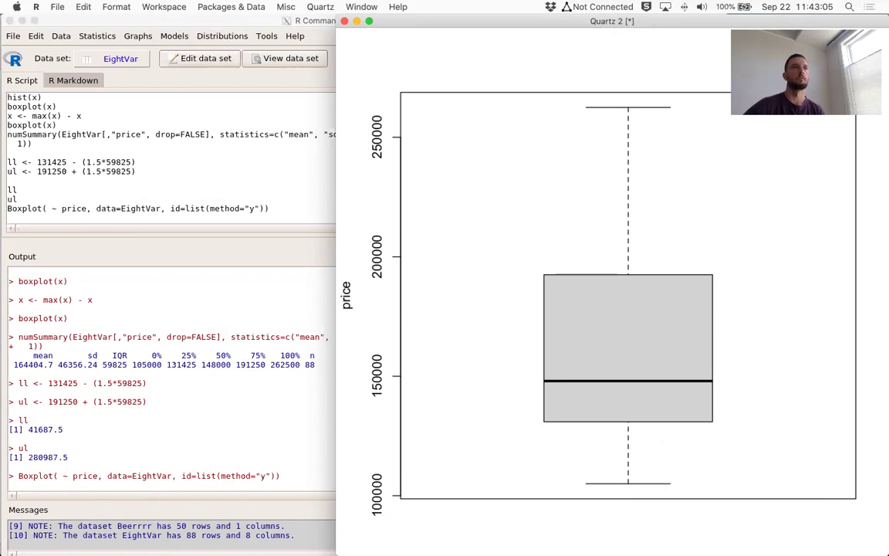
left_click_drag(657, 17, 342, 16)
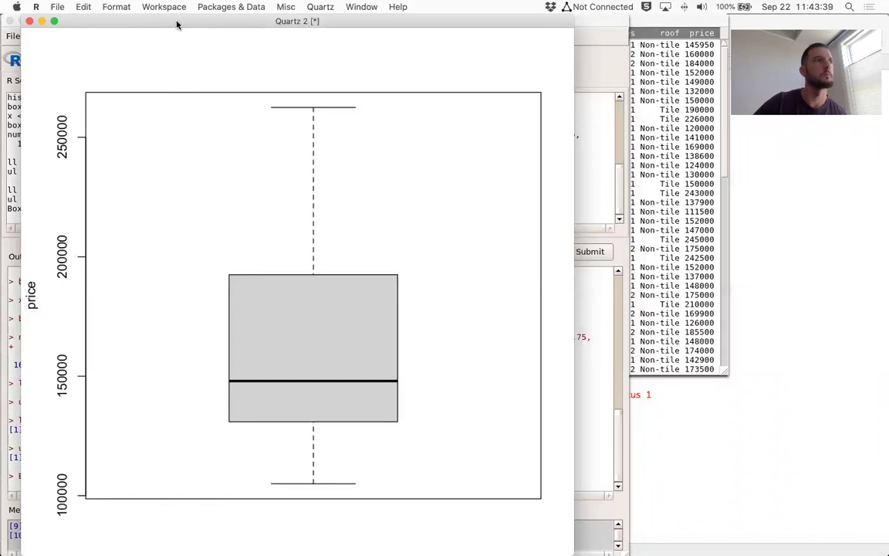
left_click_drag(176, 25, 273, 26)
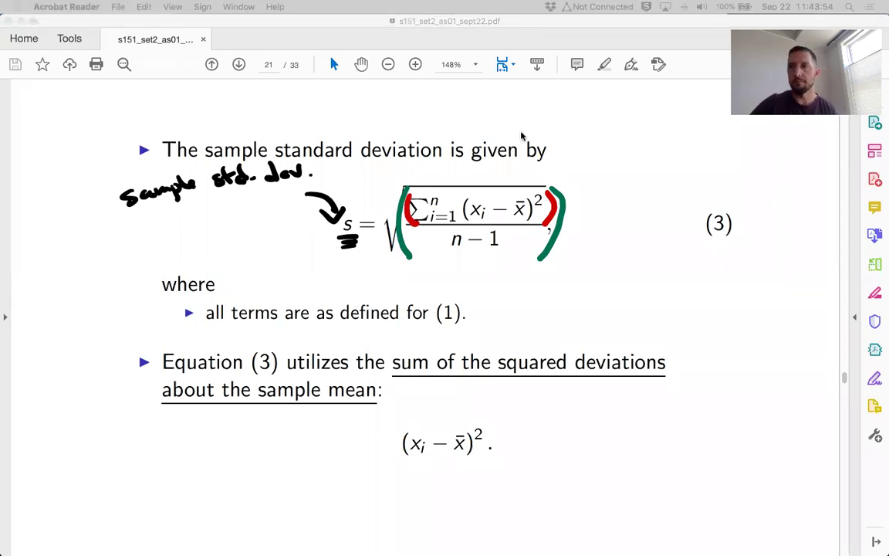
Switch from the PDF slides back to R Commander and place the EightVar data viewer beside the script and output.
left_click(498, 126)
key("ctrl+Up")
left_click(116, 401)
key("ctrl+Up")
left_click(826, 259)
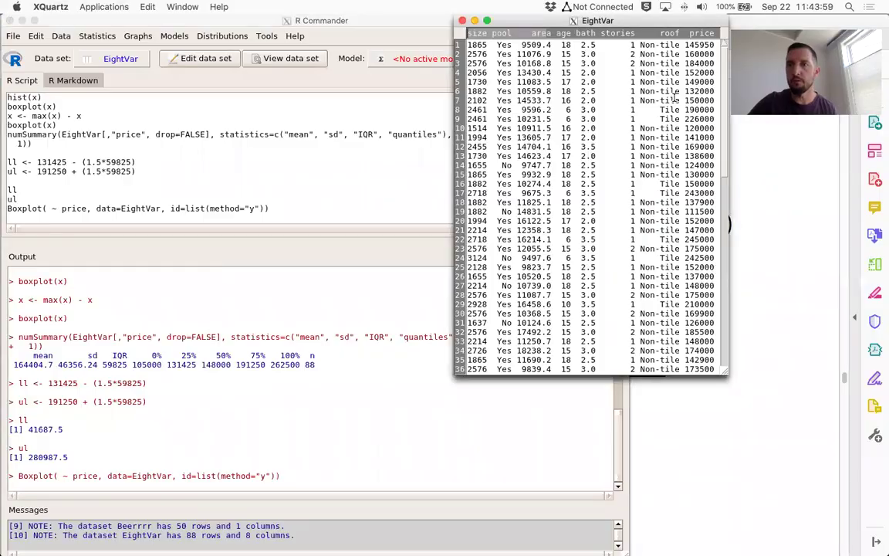
left_click_drag(698, 21, 662, 25)
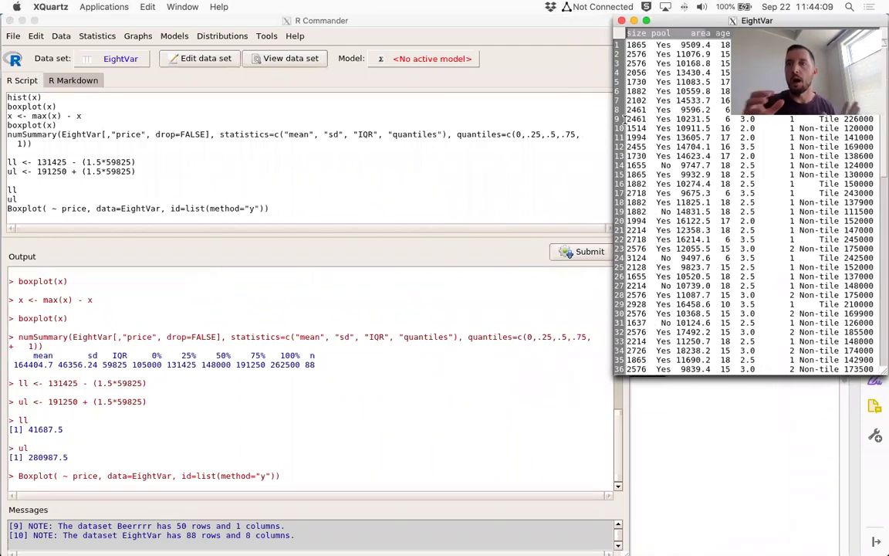